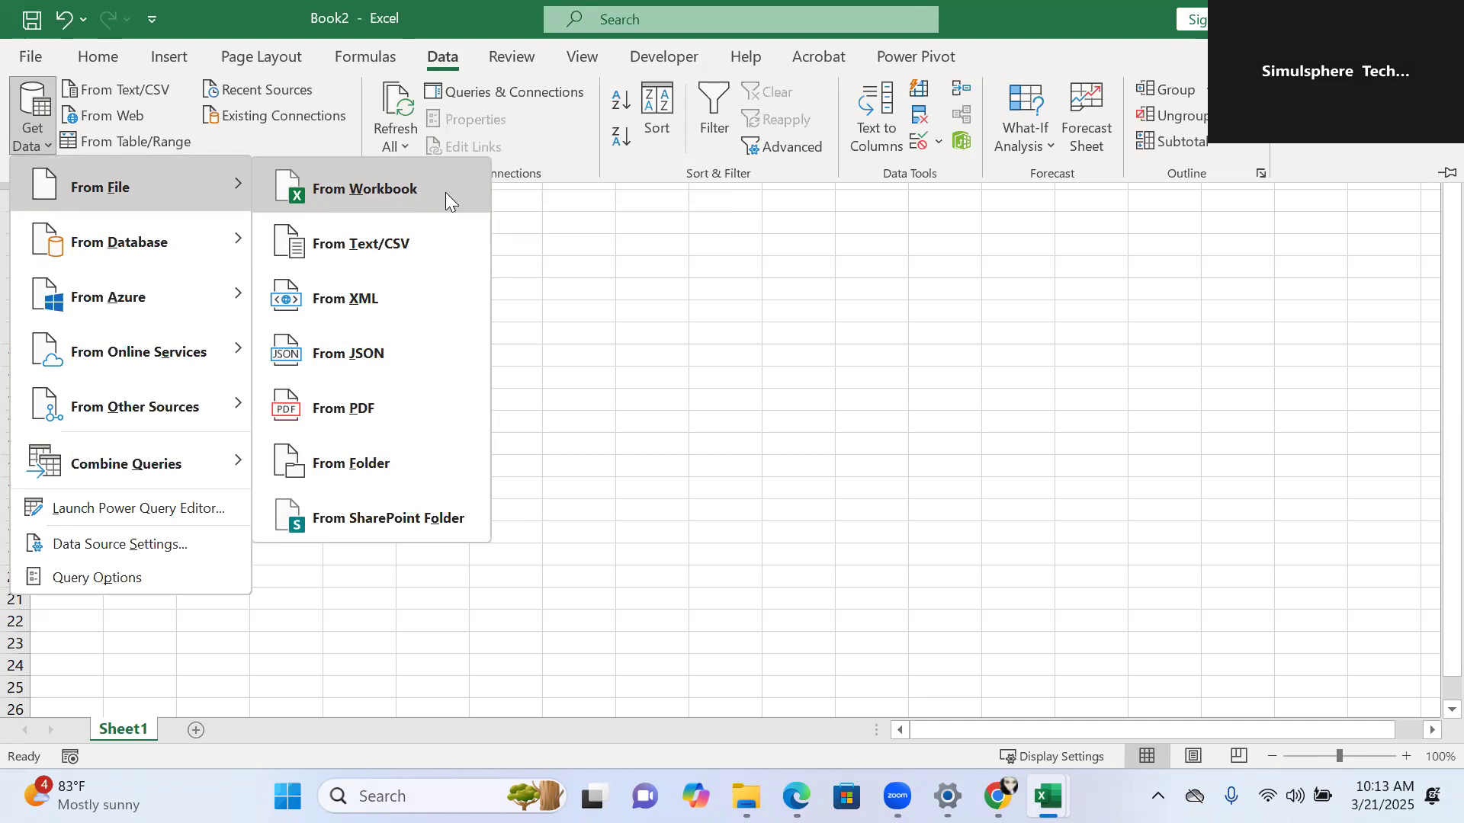
# - Import the workbook "Gen_Food product Indices" from the "World food production indices" folder inside Downloads > FAO_Data
pyautogui.click(446, 192)
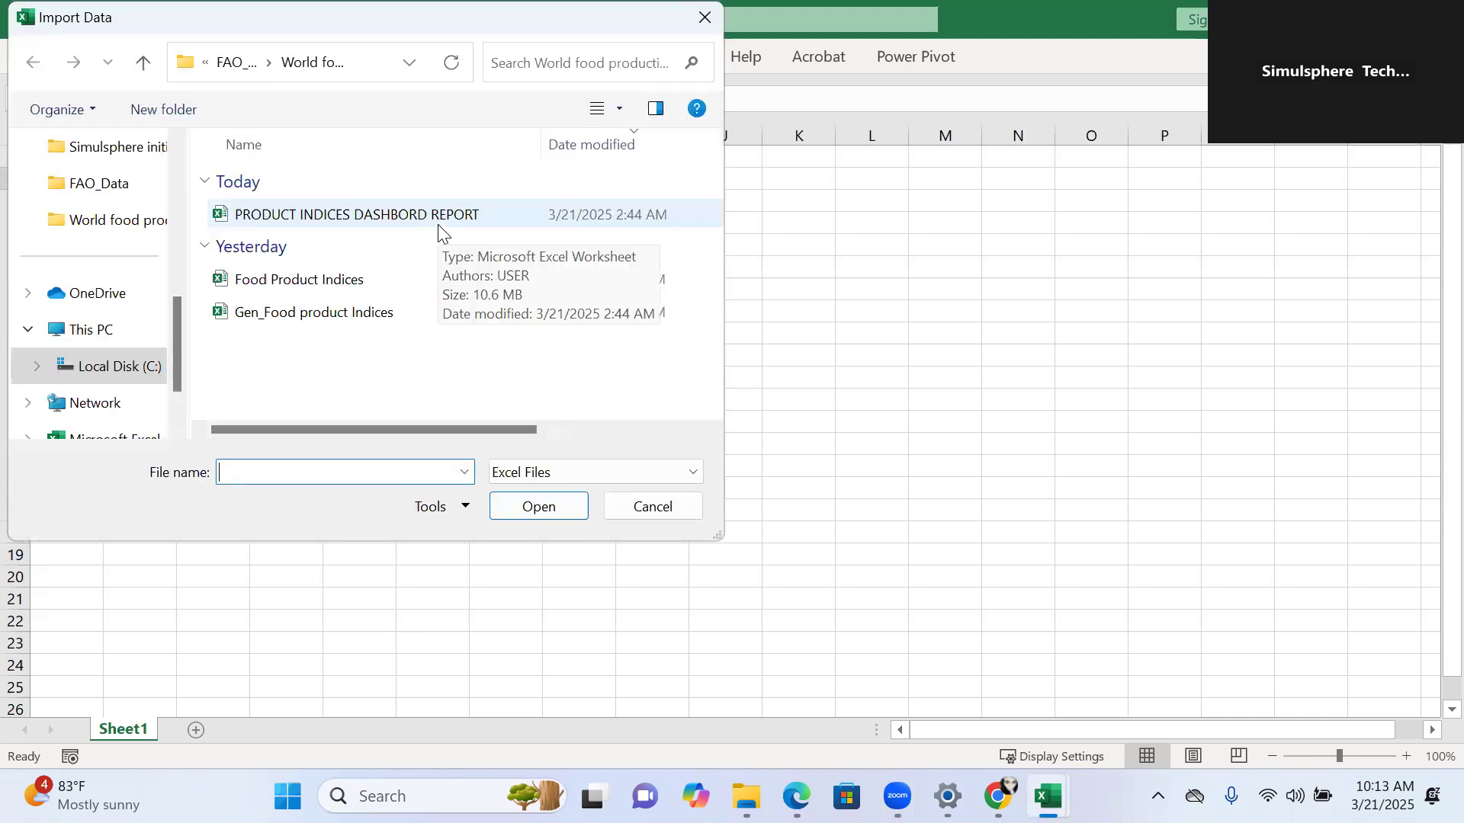
pyautogui.moveTo(180, 319); pyautogui.dragTo(172, 365)
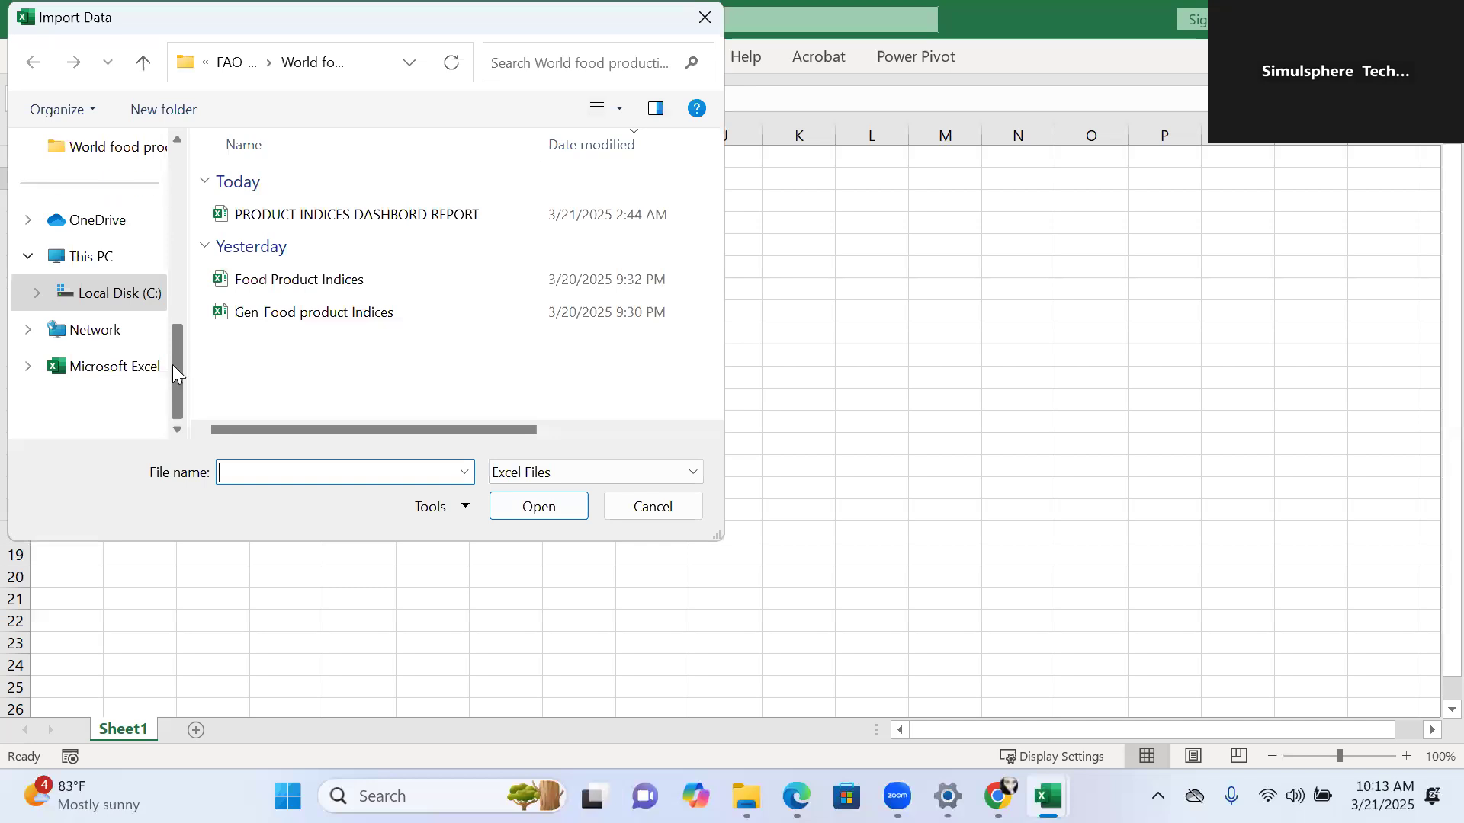
pyautogui.scroll(5, 169, 273)
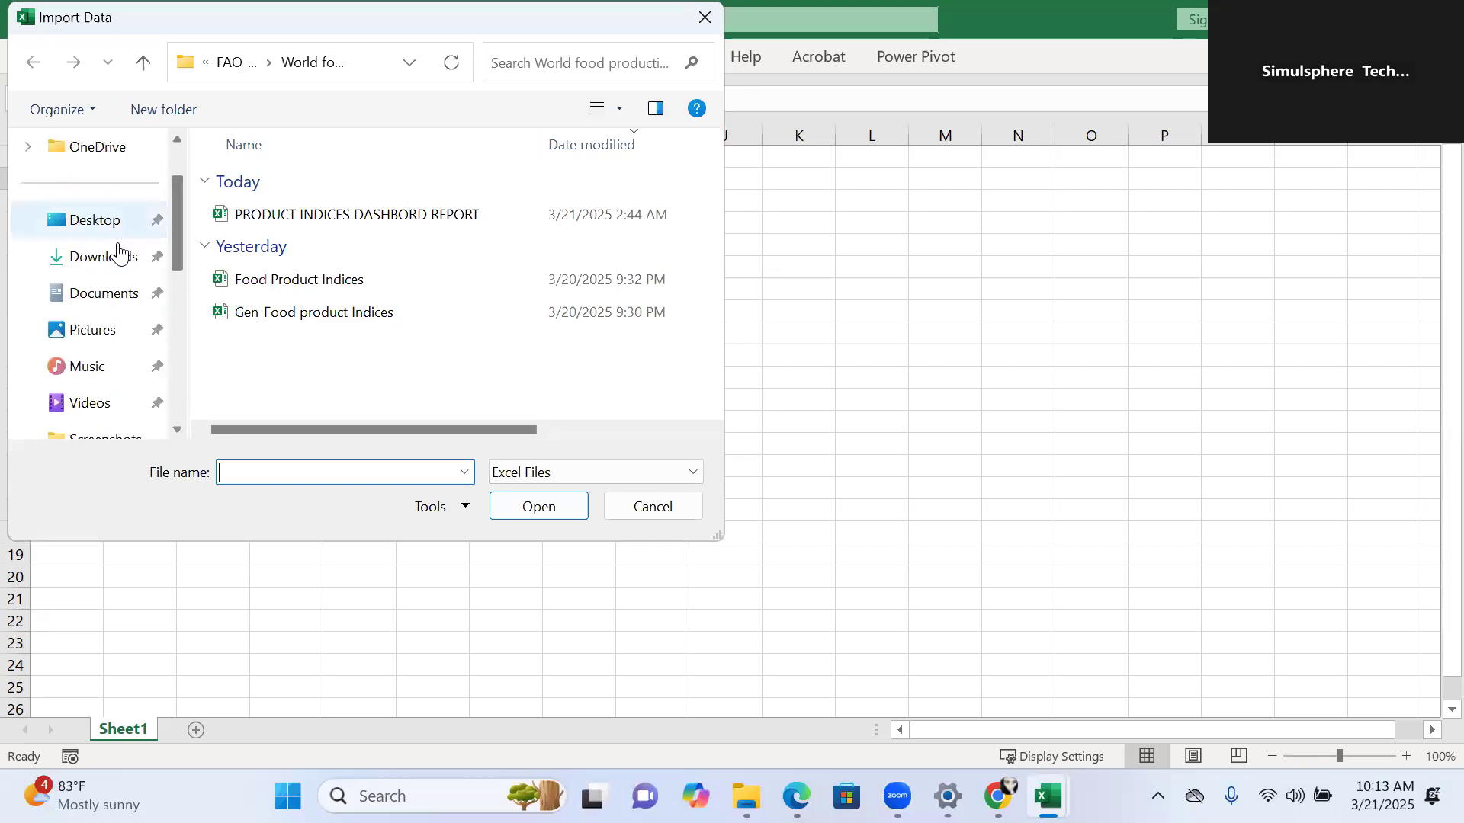
pyautogui.click(113, 260)
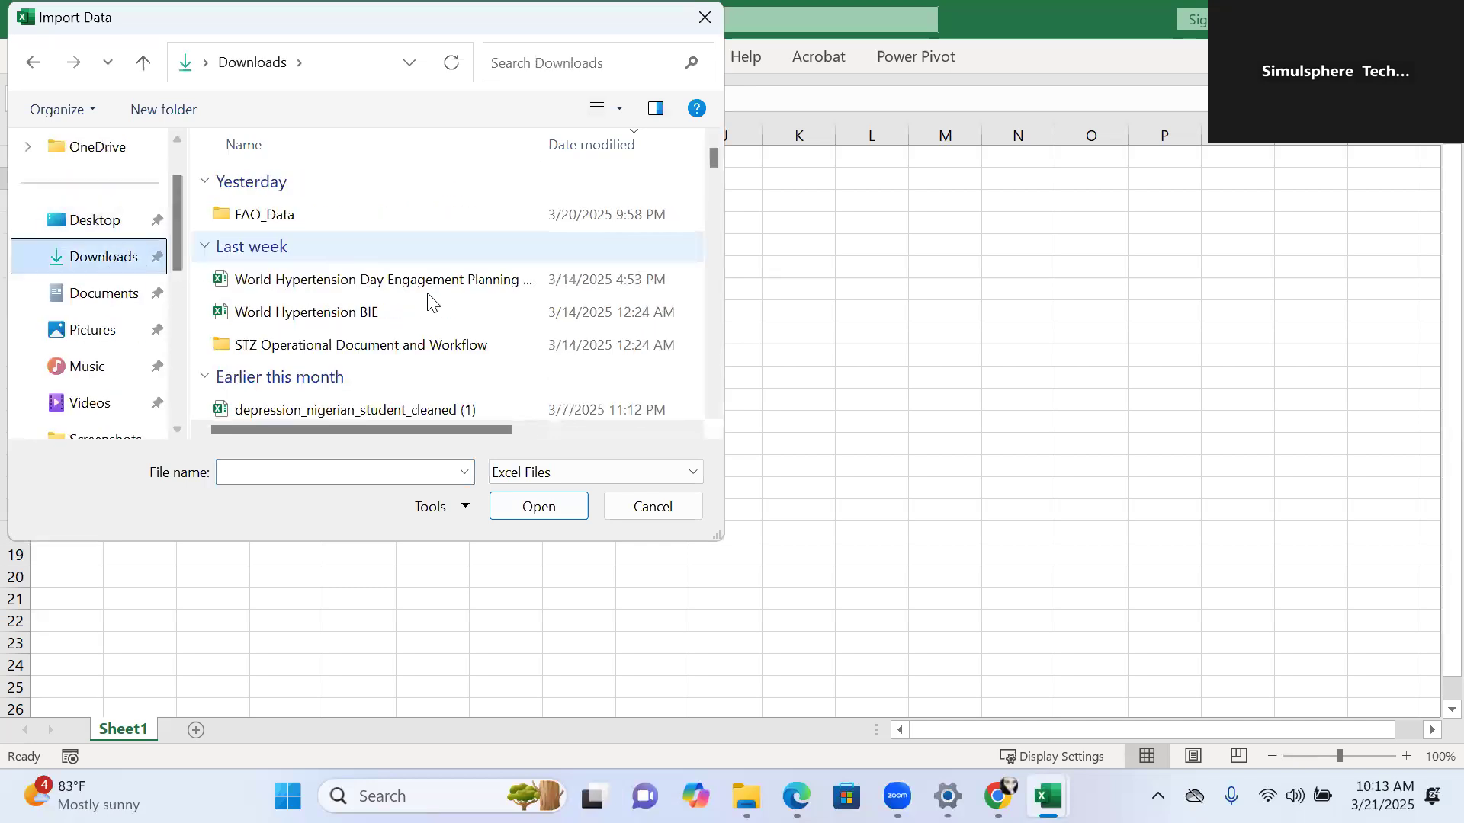
pyautogui.doubleClick(375, 214)
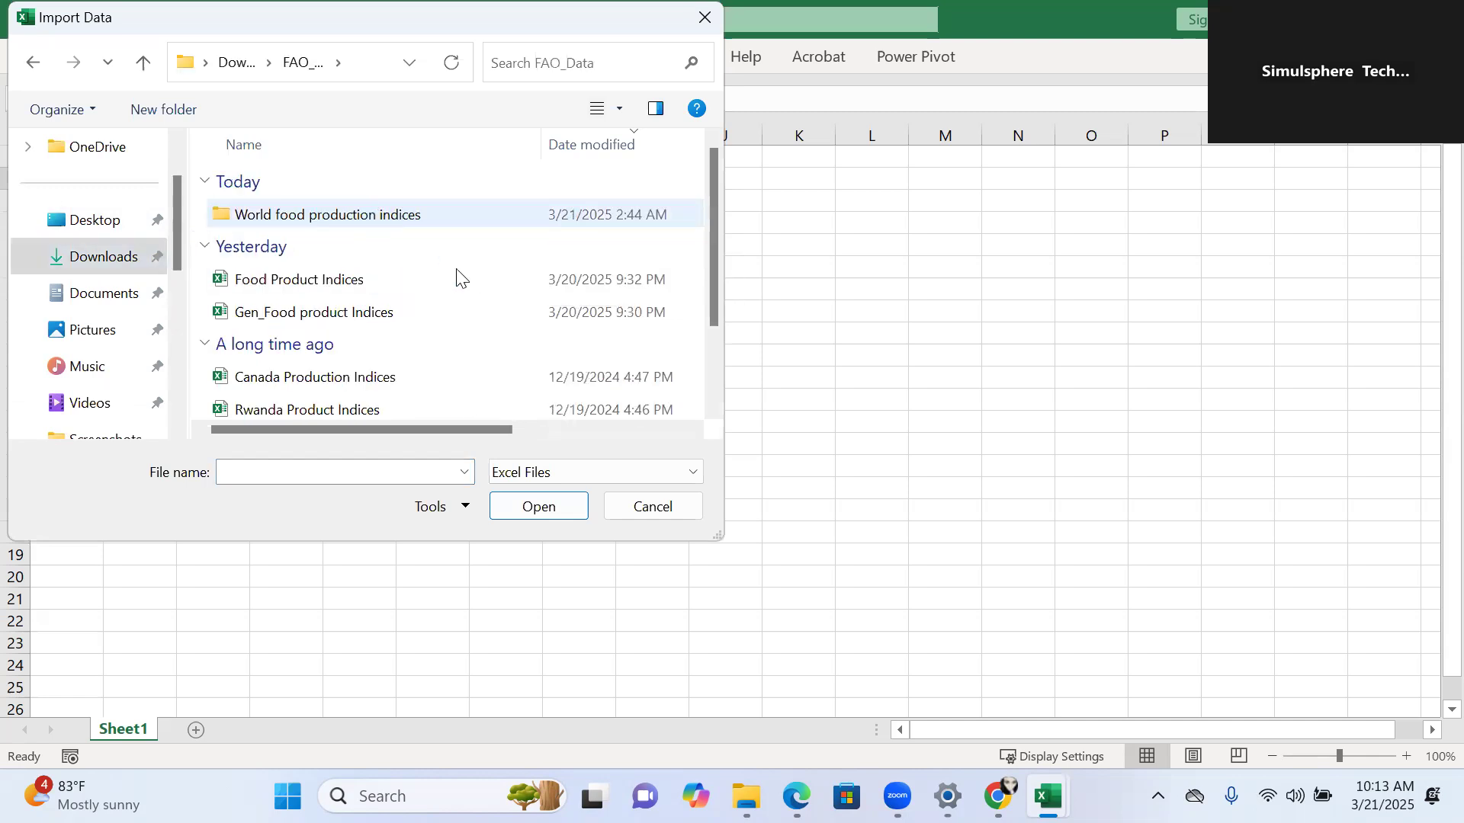
pyautogui.doubleClick(427, 216)
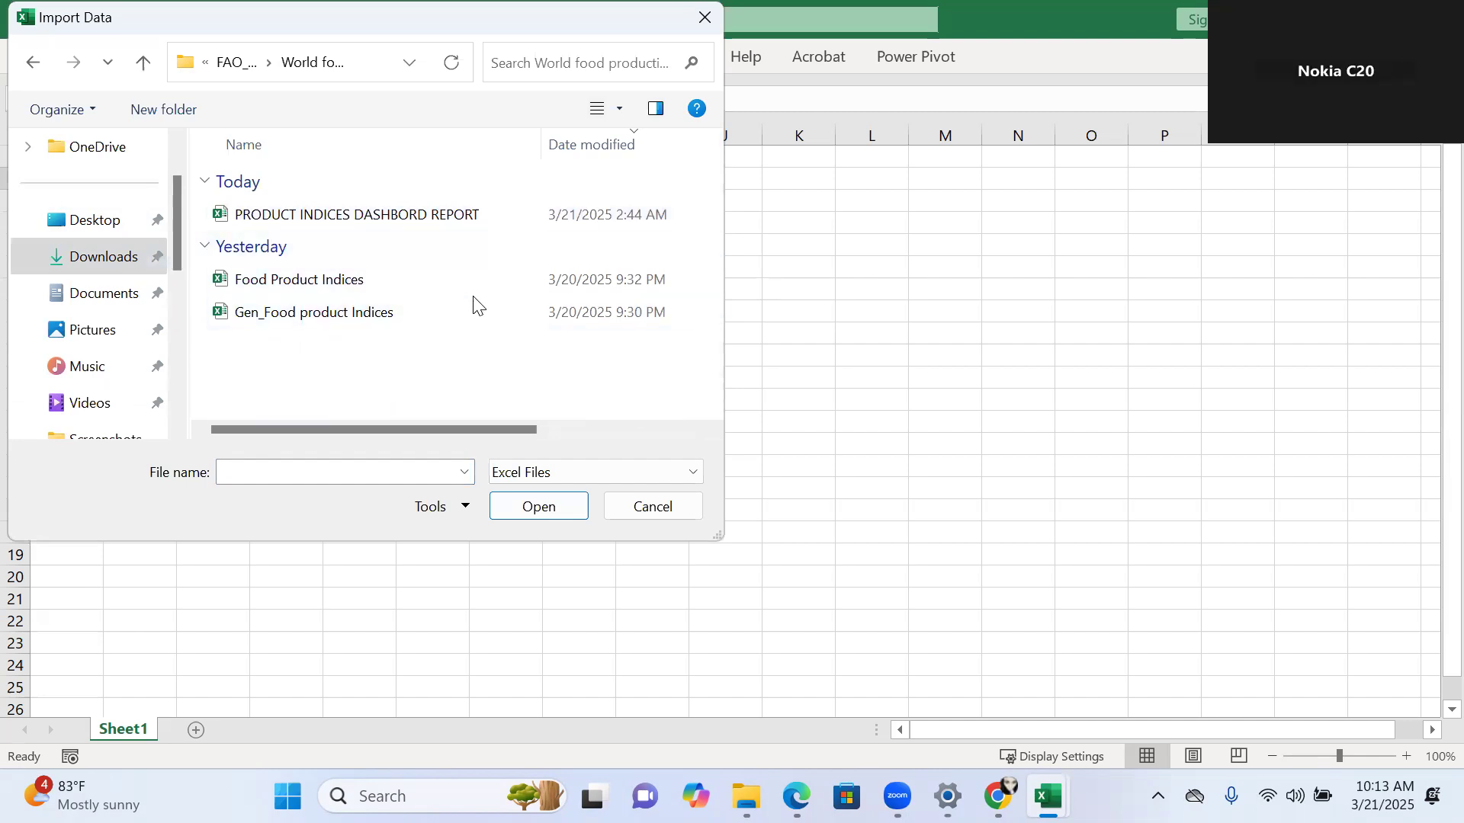
pyautogui.click(355, 324)
pyautogui.doubleClick(355, 324)
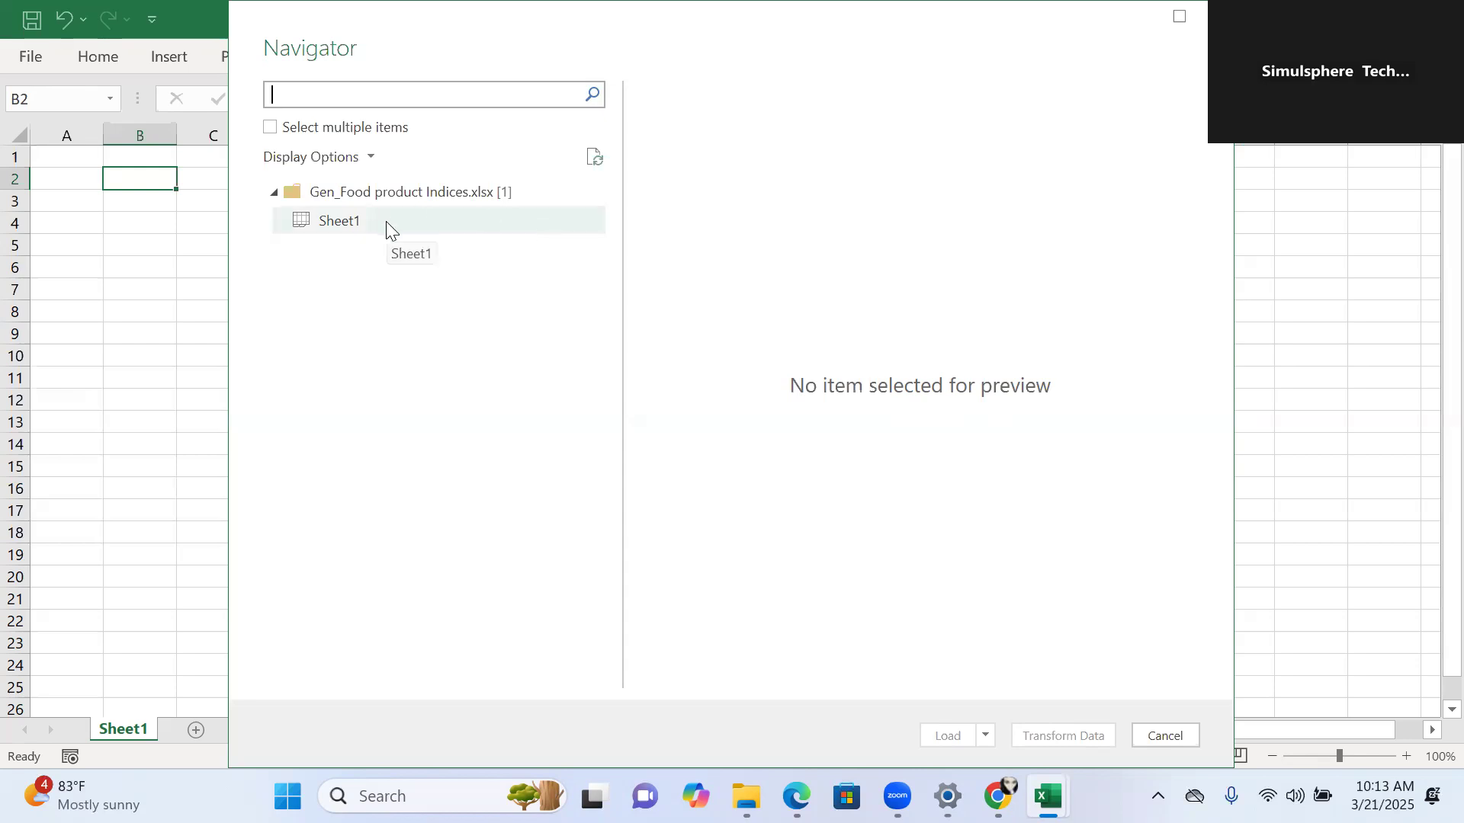
# - Open Sheet1 of the workbook in the Power Query Editor and promote its first row to headers
pyautogui.click(365, 222)
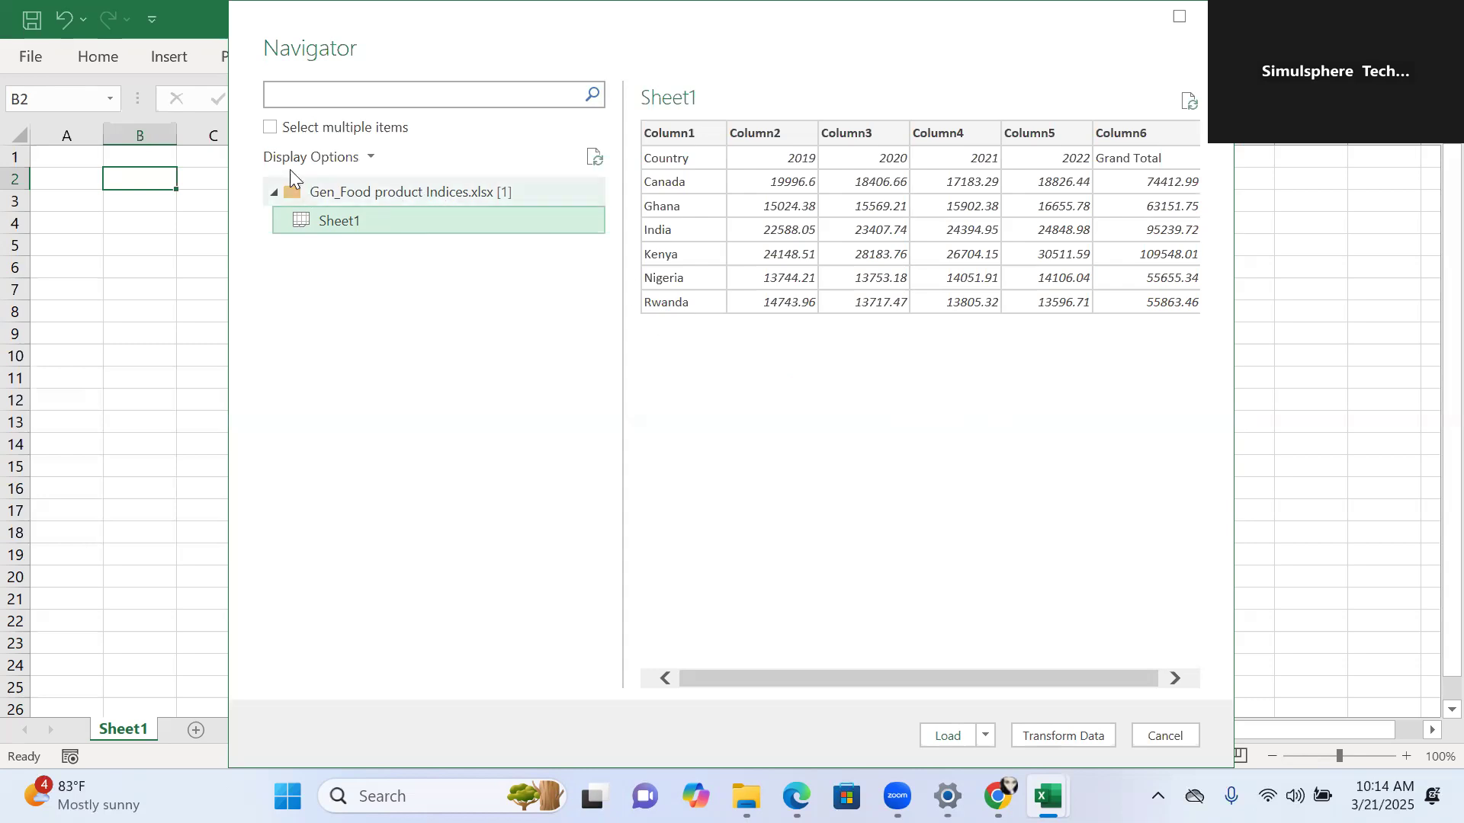
pyautogui.click(1052, 735)
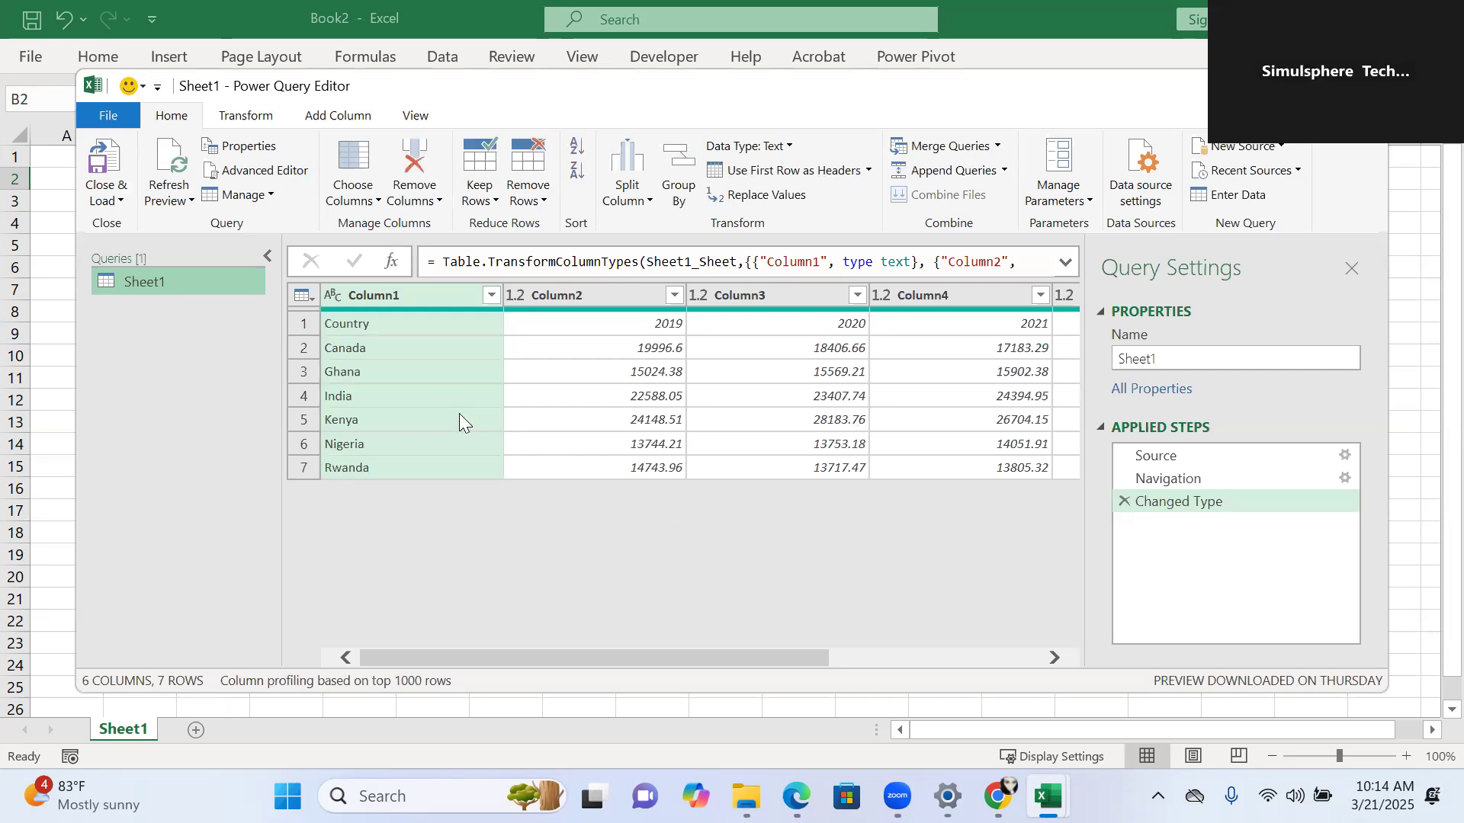
pyautogui.click(305, 323)
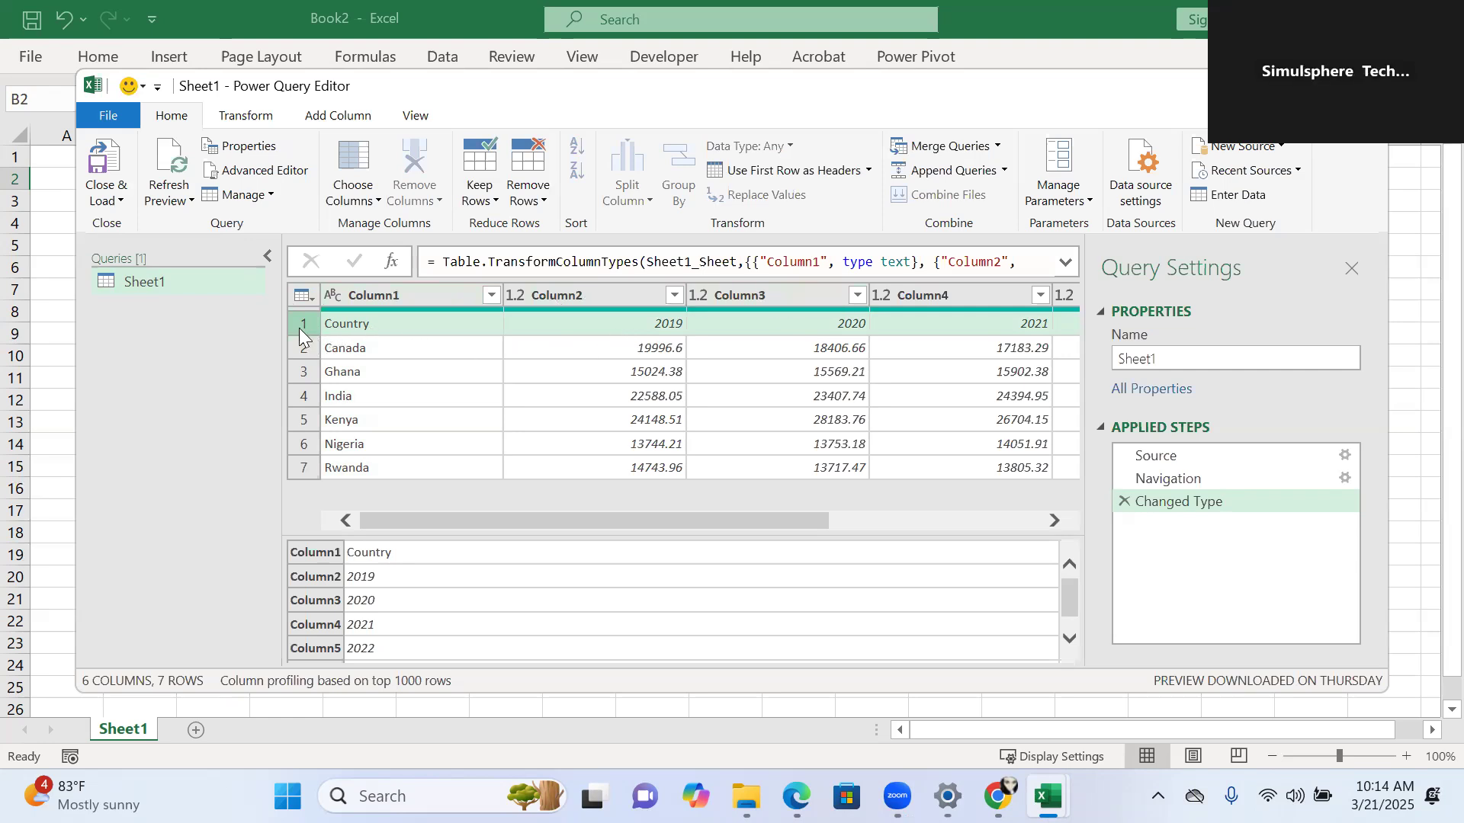
pyautogui.click(773, 171)
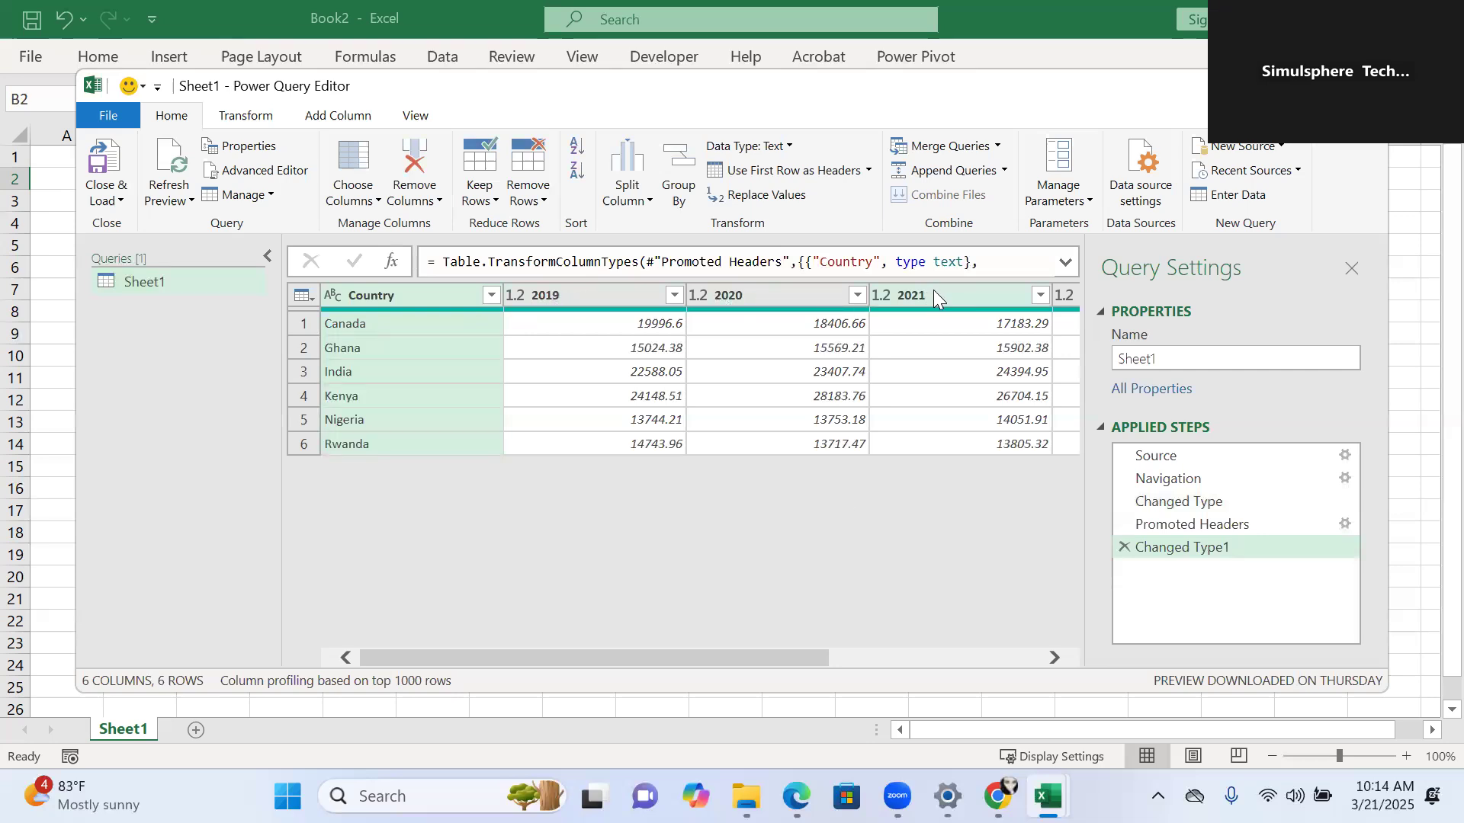
# - Examine the Sheet1 query's columns from Country to Grand Total, checking the data types of Country and 2019
pyautogui.moveTo(717, 665); pyautogui.dragTo(944, 641)
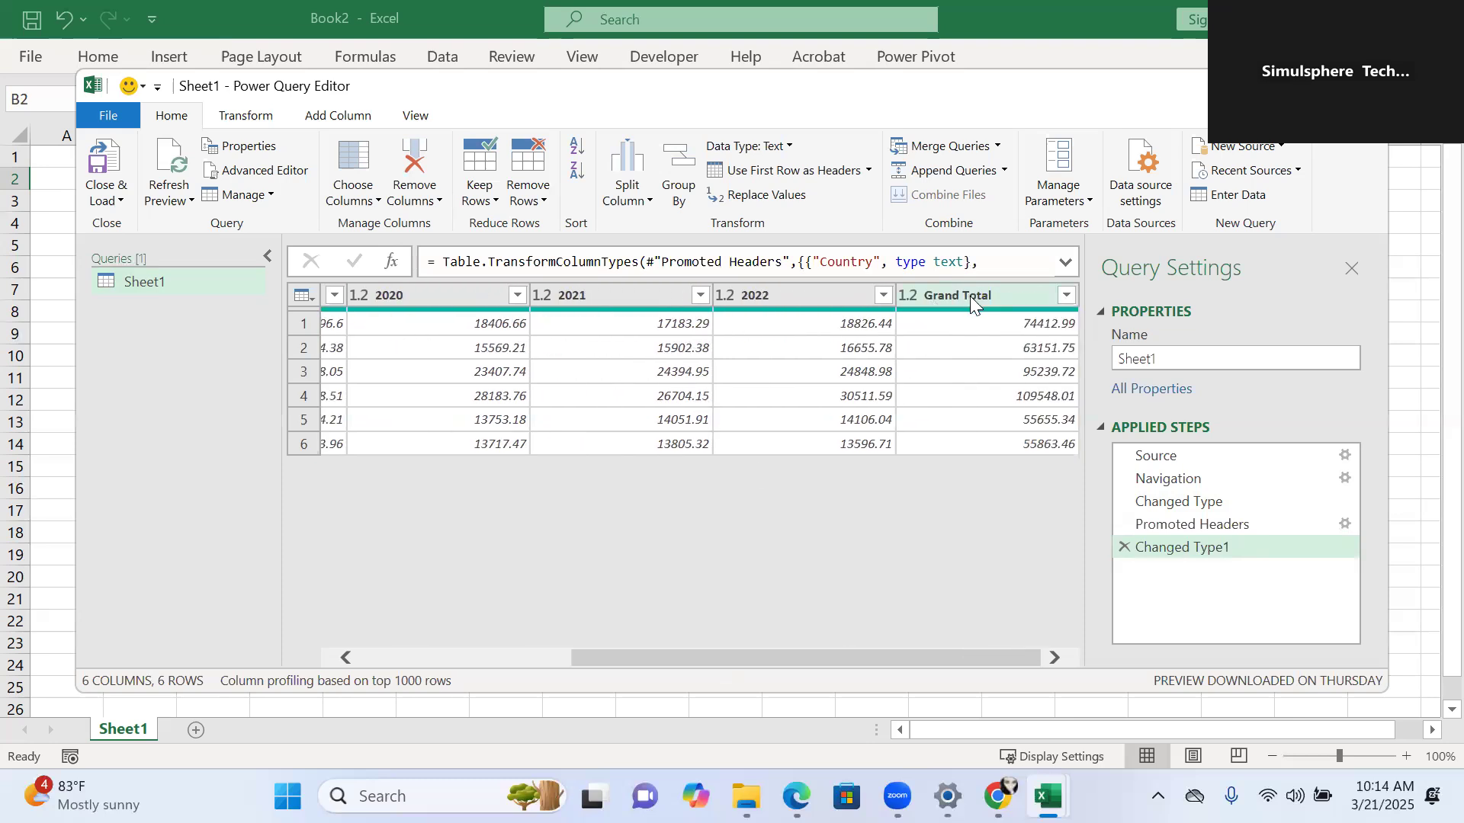
pyautogui.moveTo(931, 653); pyautogui.dragTo(683, 644)
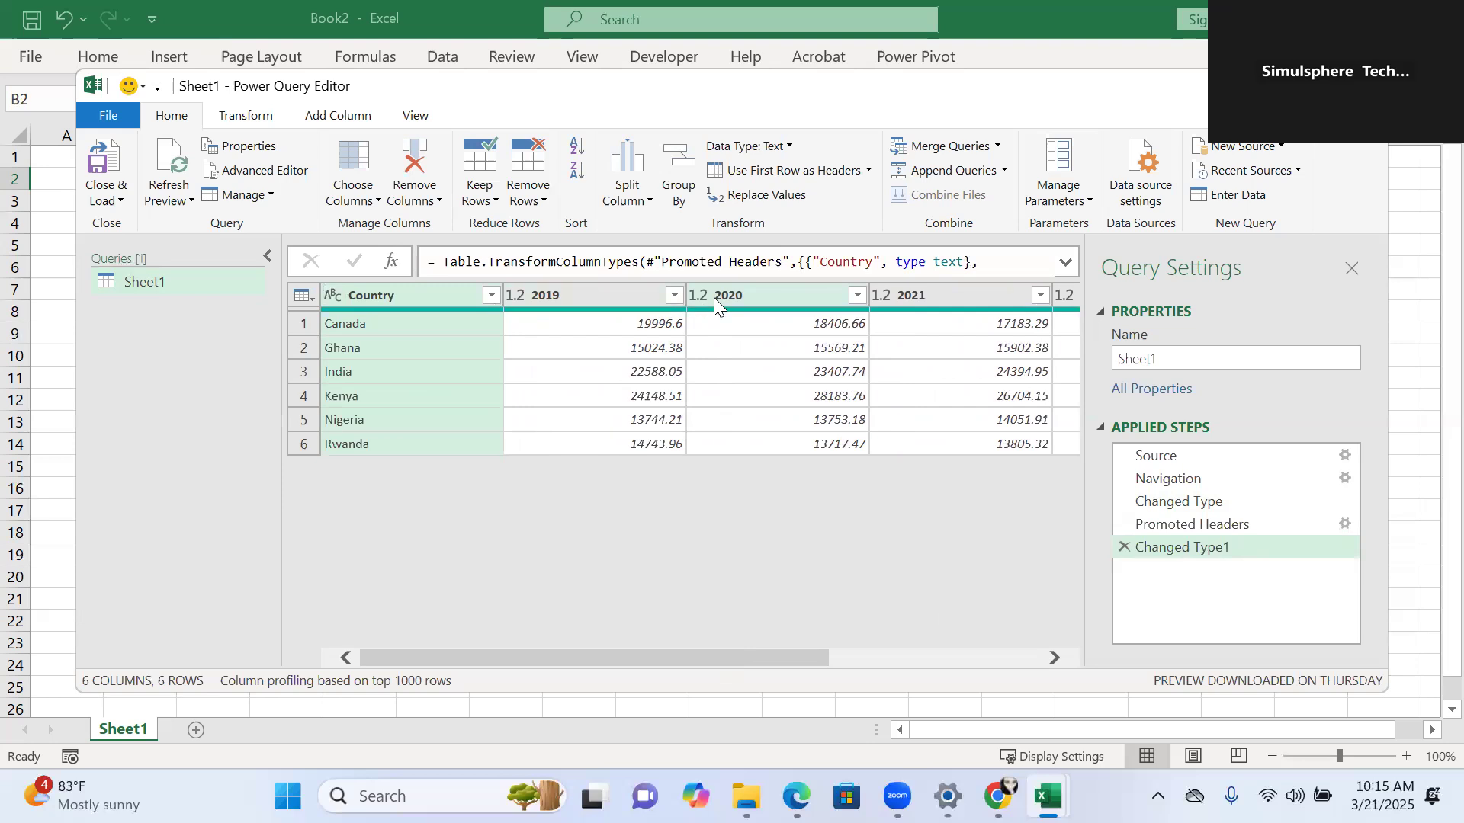
pyautogui.click(335, 295)
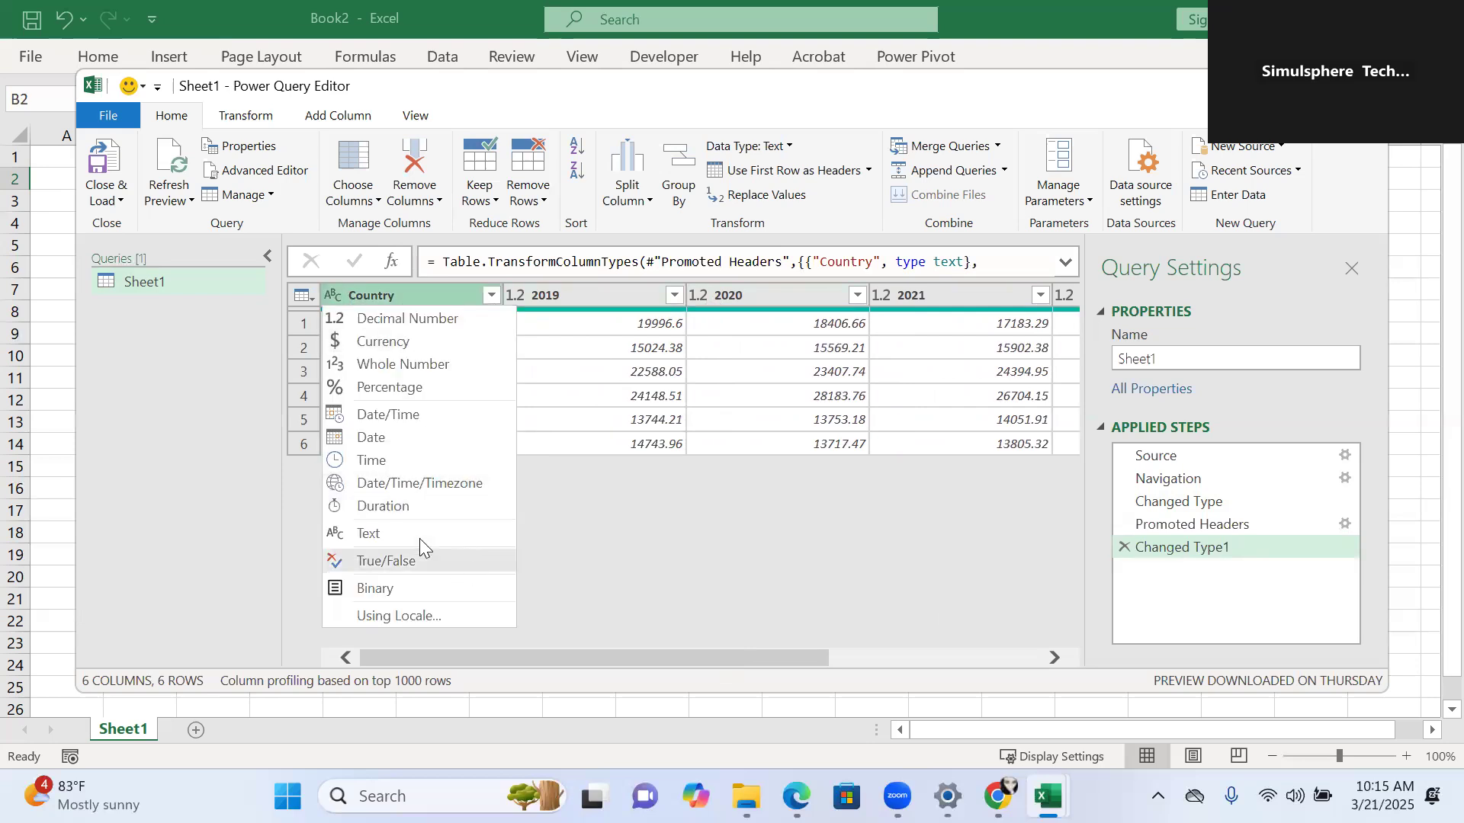
pyautogui.click(578, 519)
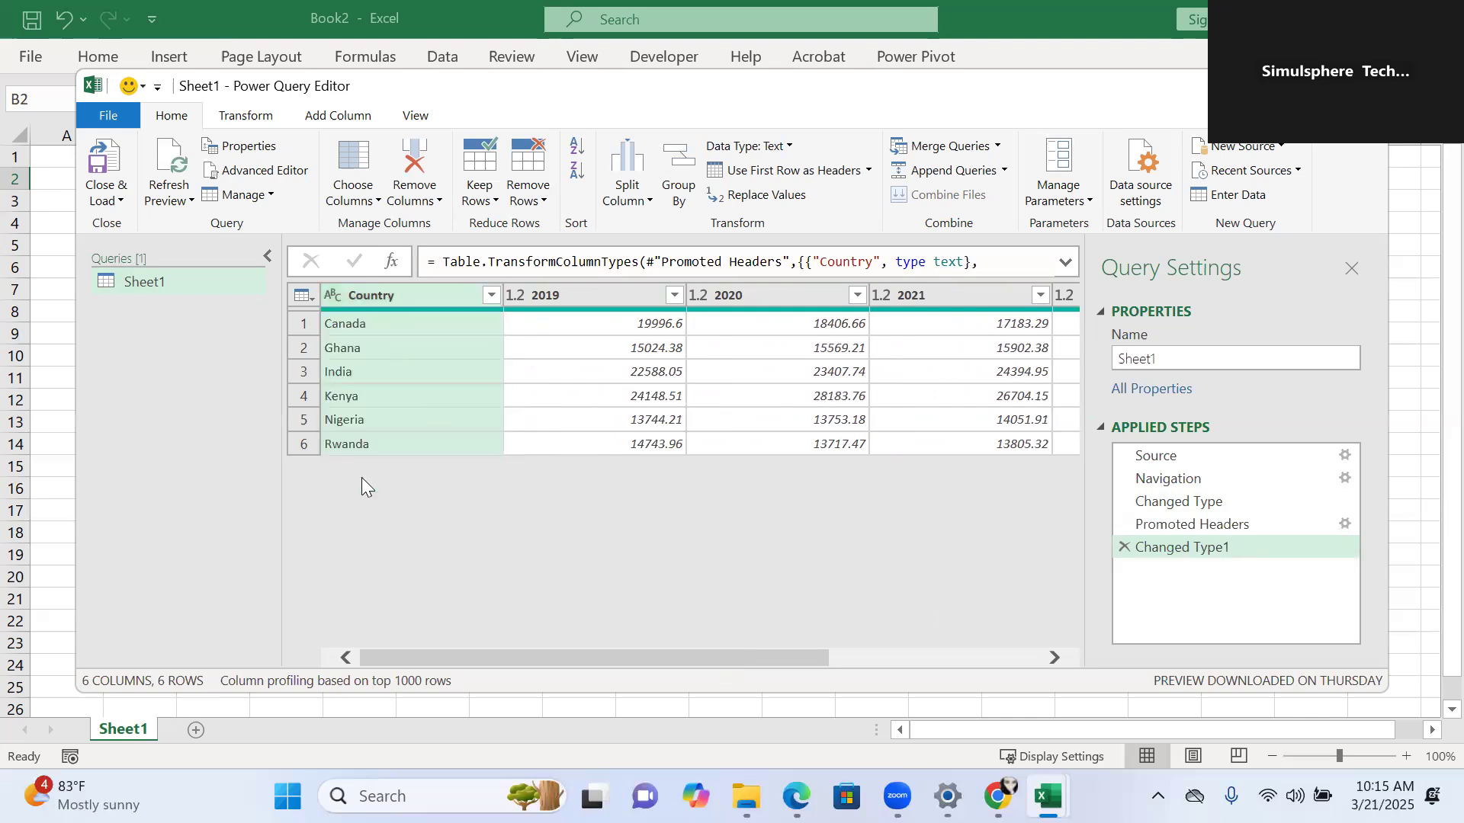
pyautogui.click(519, 297)
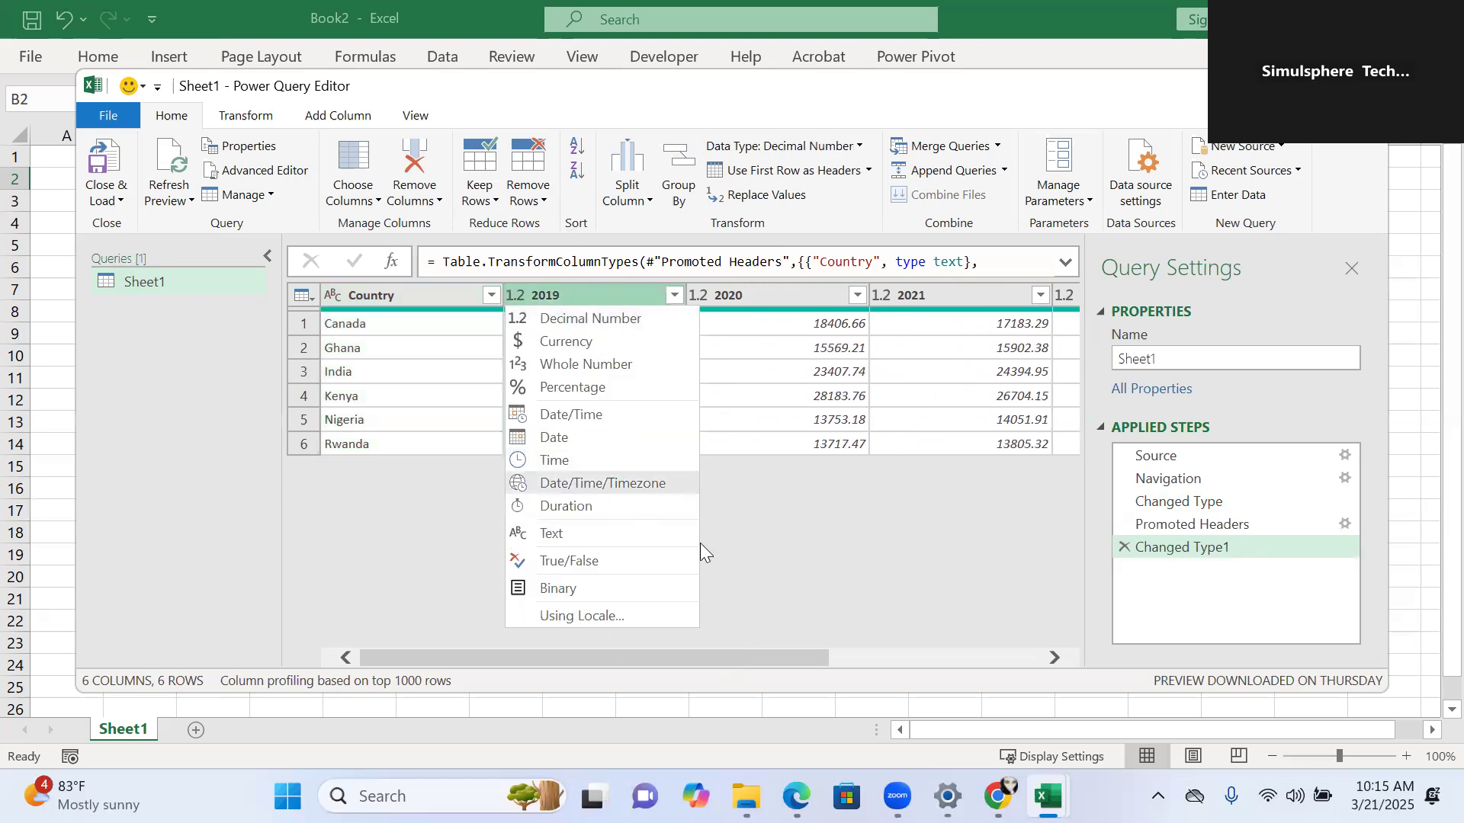
pyautogui.click(759, 529)
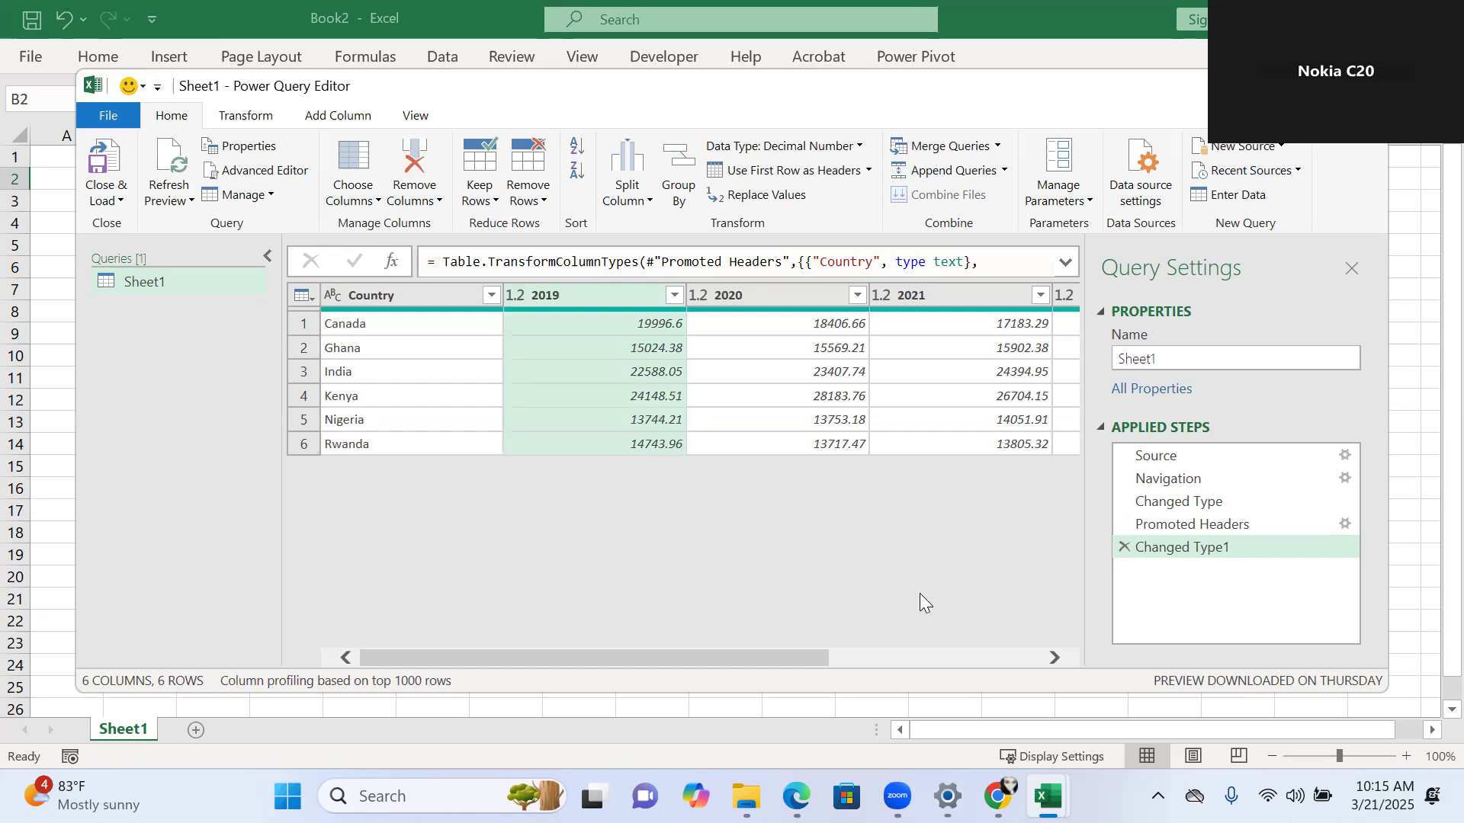
pyautogui.moveTo(665, 654); pyautogui.dragTo(934, 655)
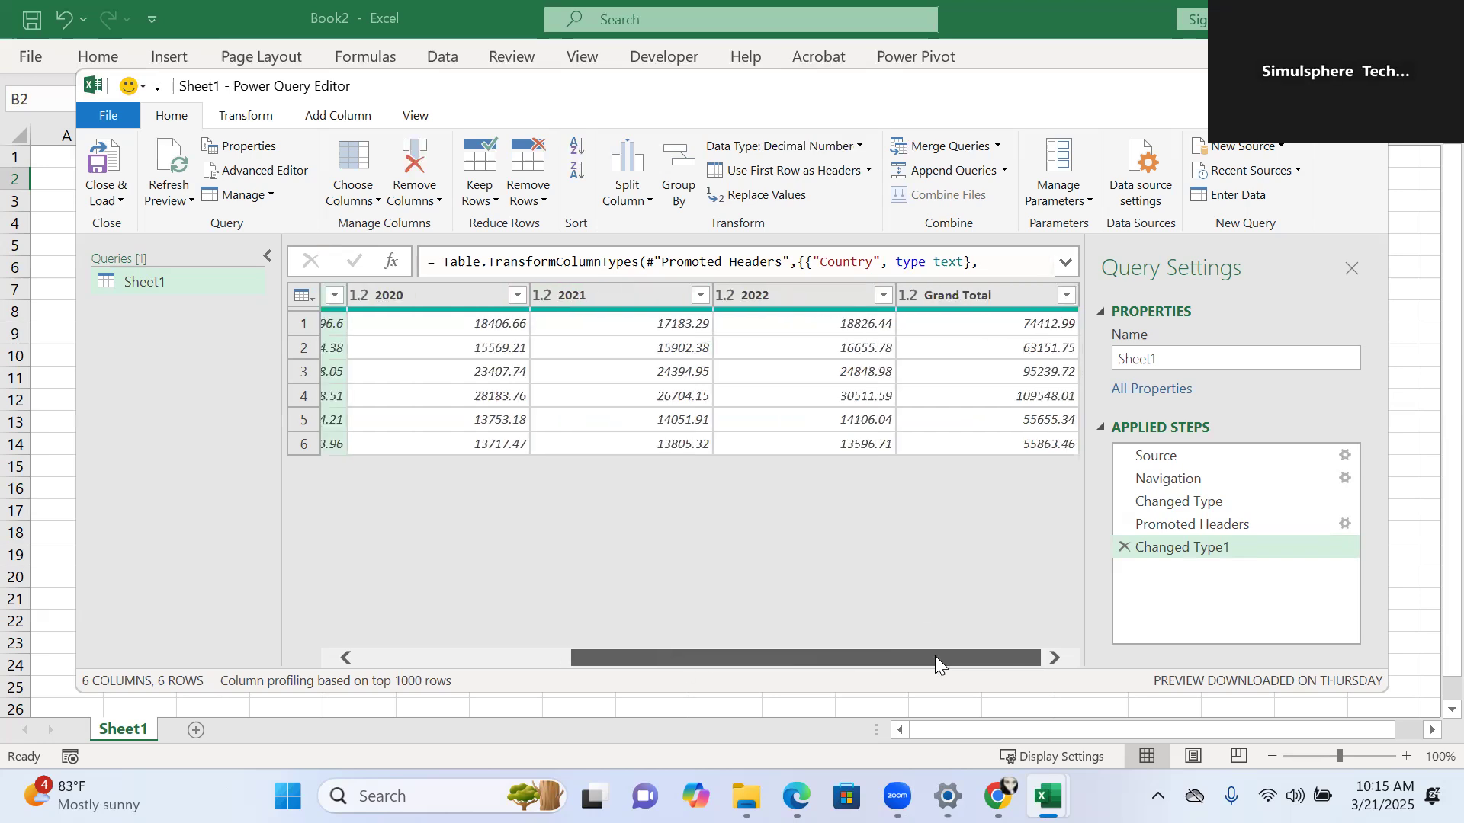
pyautogui.moveTo(695, 654); pyautogui.dragTo(546, 656)
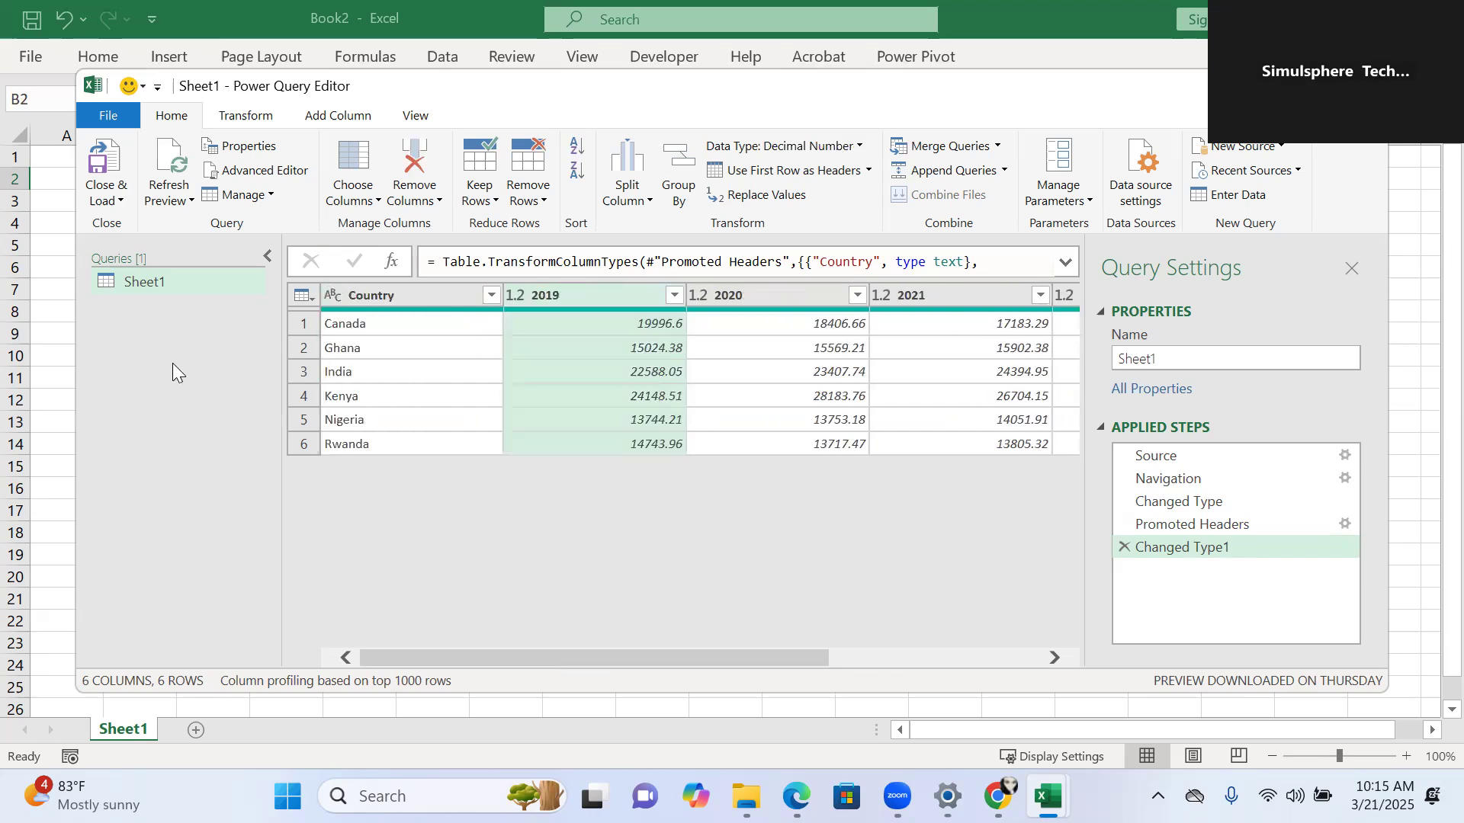
# - Close and load the Sheet1 query as a connection only, adding its data to the Data Model
pyautogui.click(119, 203)
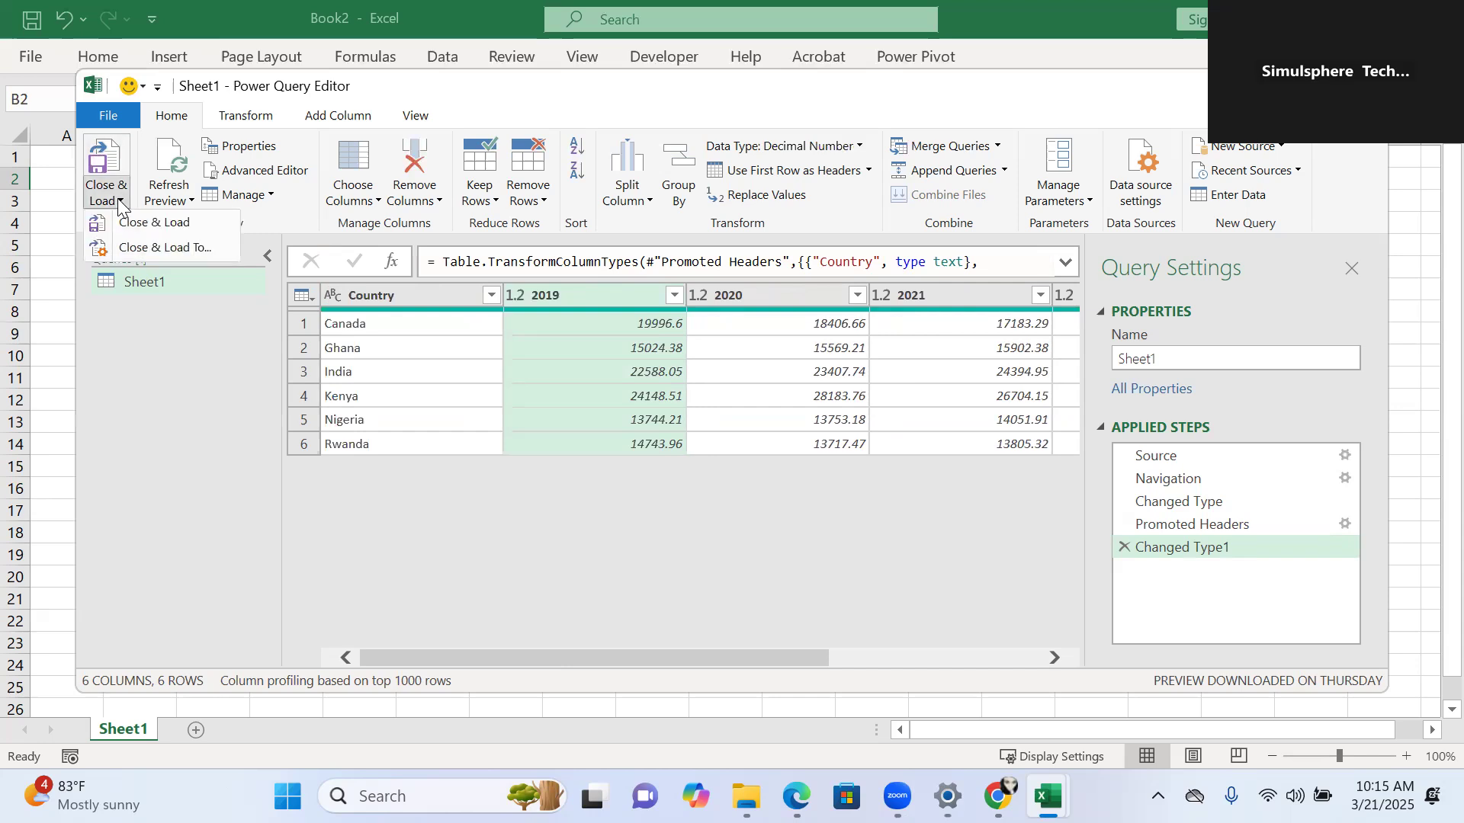
pyautogui.click(154, 249)
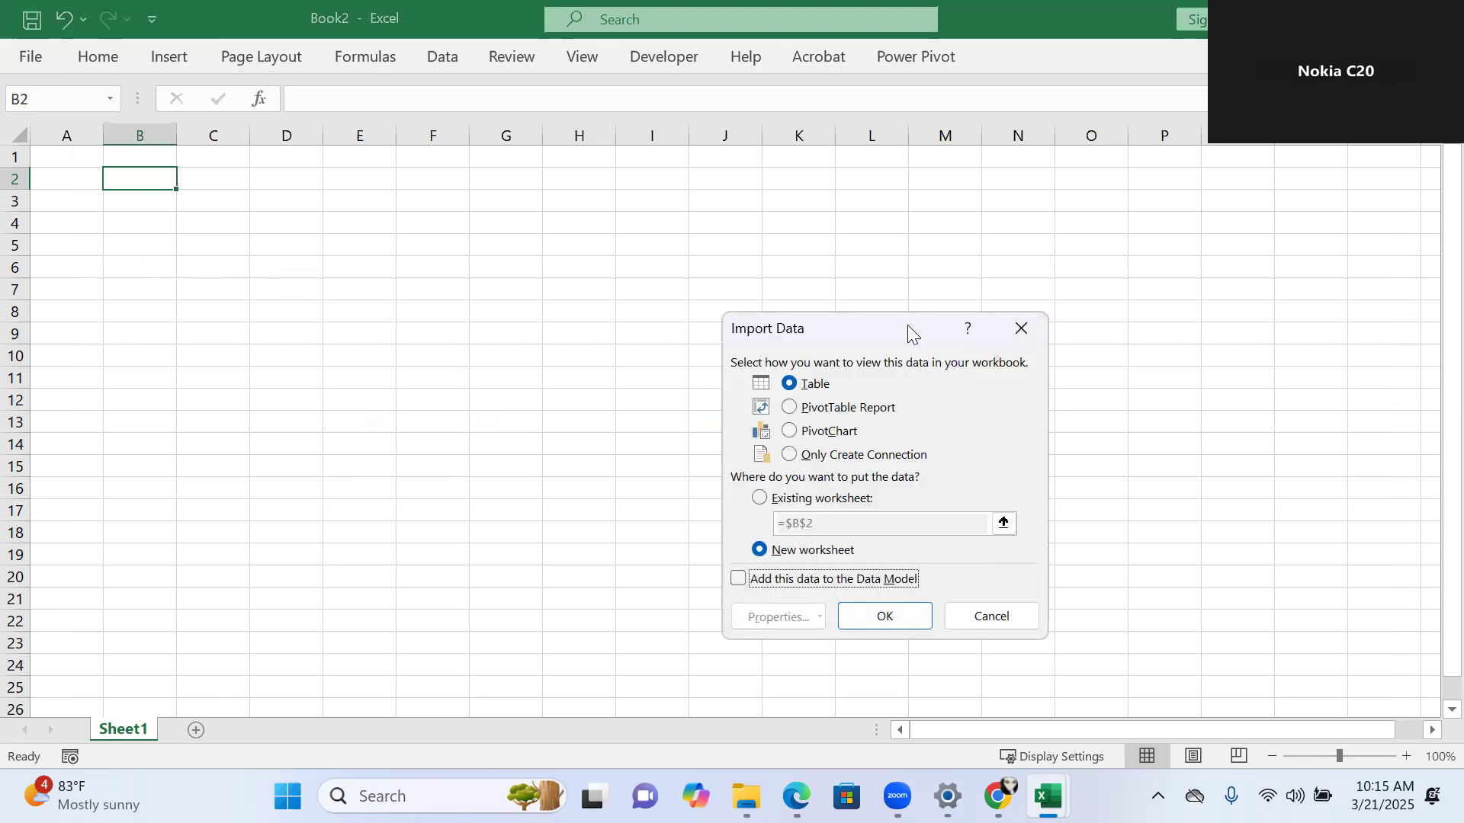
pyautogui.moveTo(907, 324); pyautogui.dragTo(744, 247)
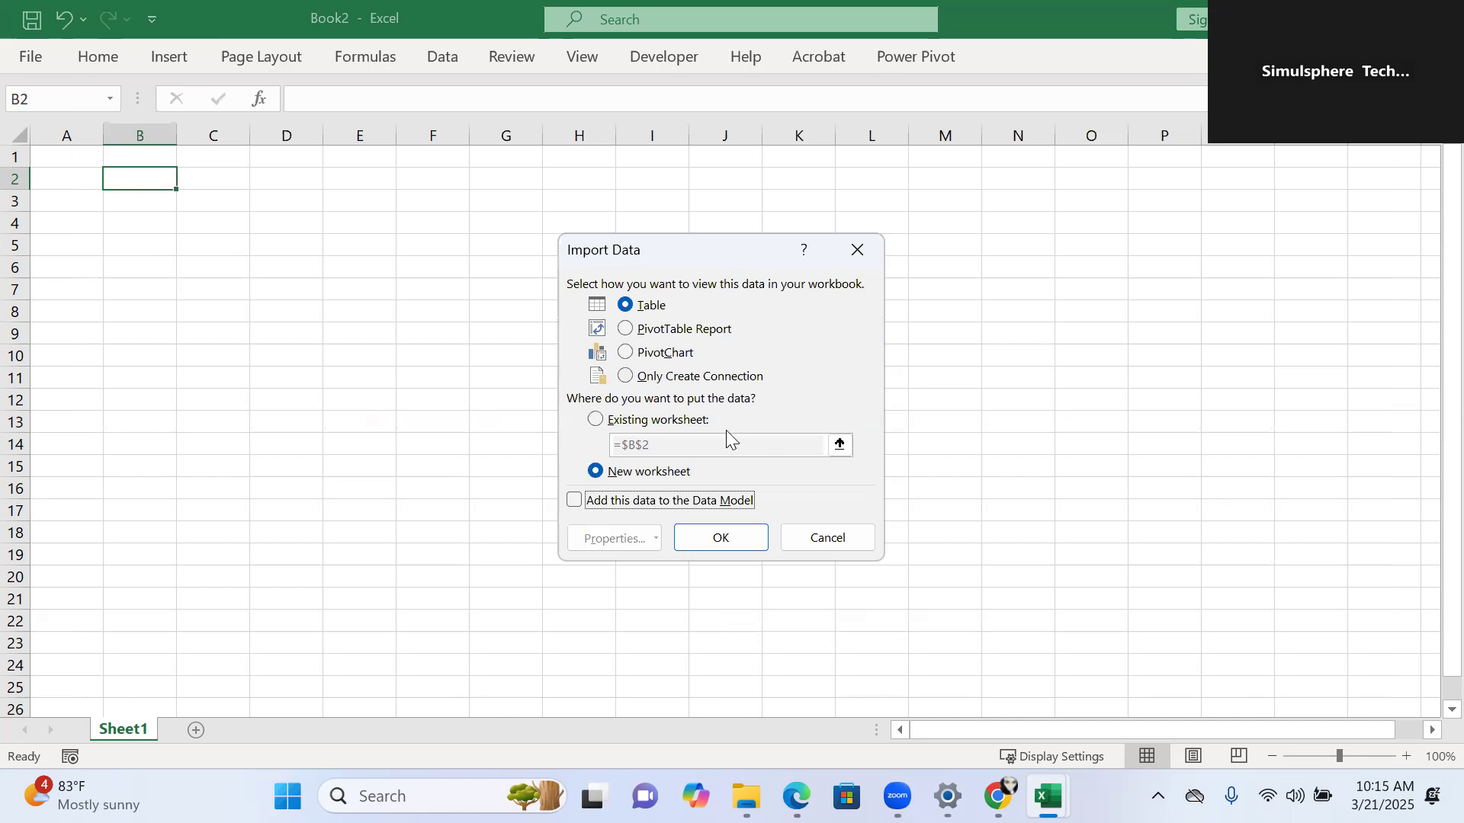
pyautogui.click(633, 378)
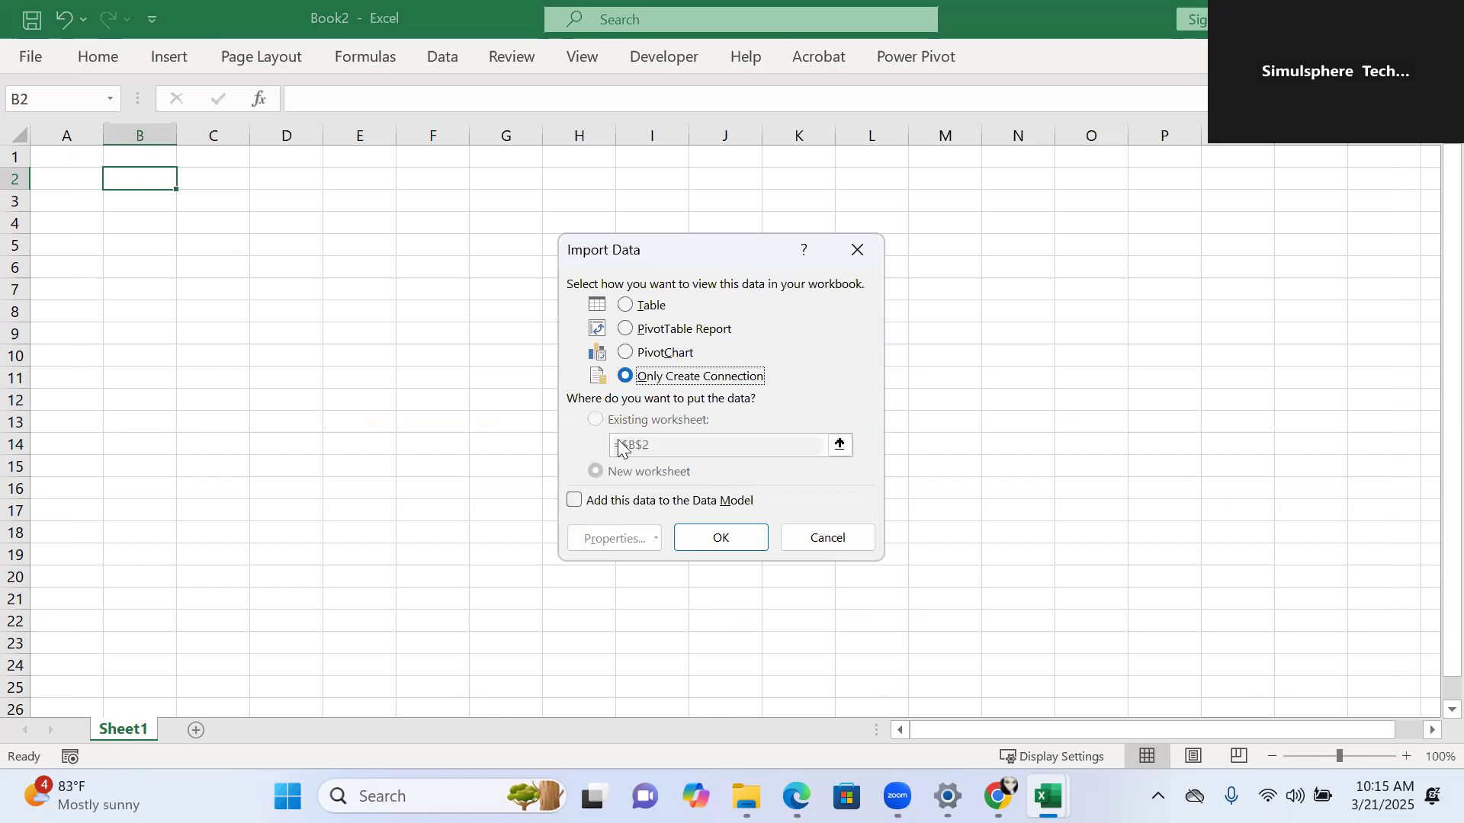
pyautogui.click(579, 505)
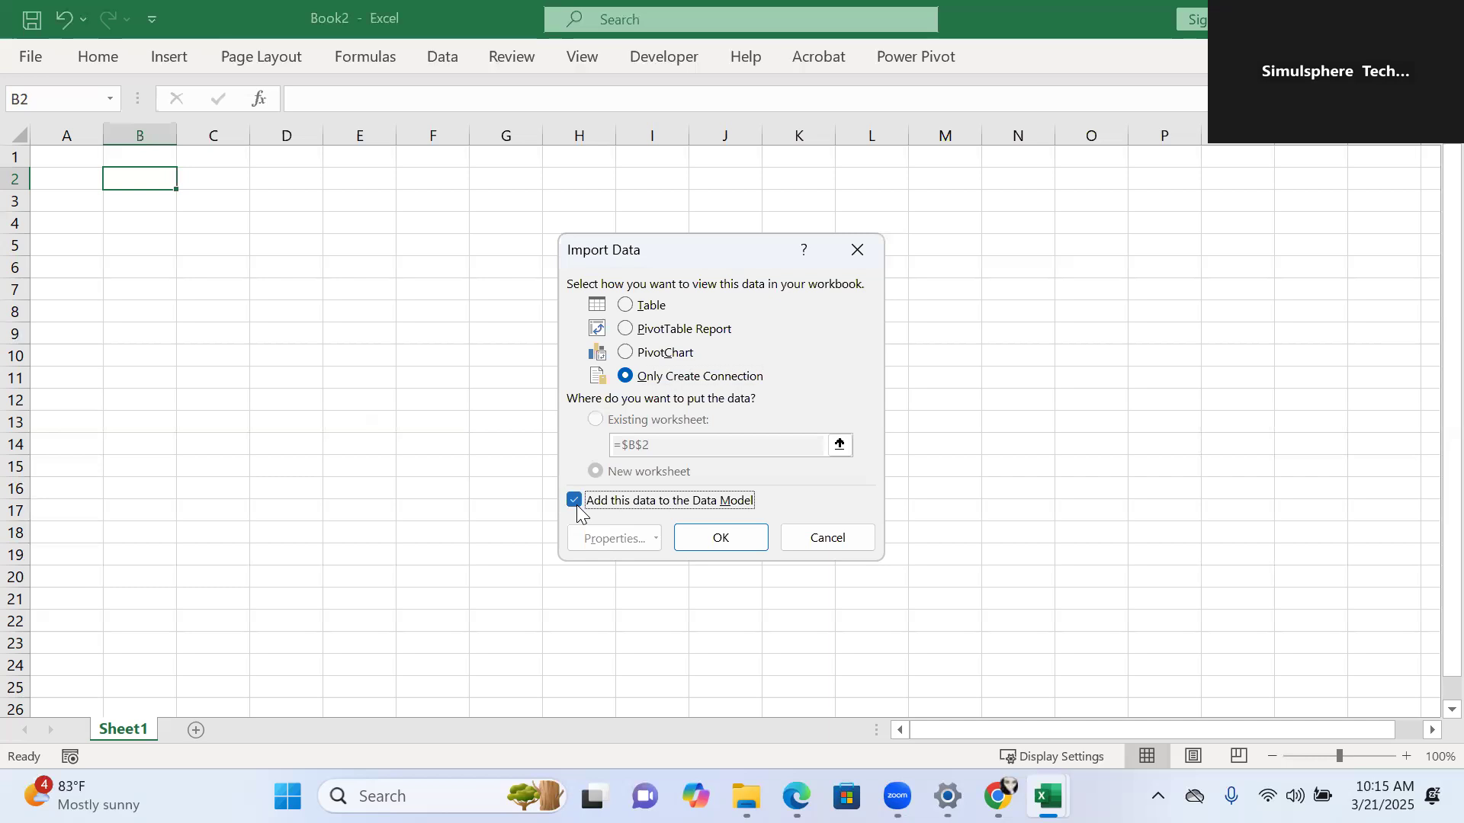
pyautogui.click(738, 539)
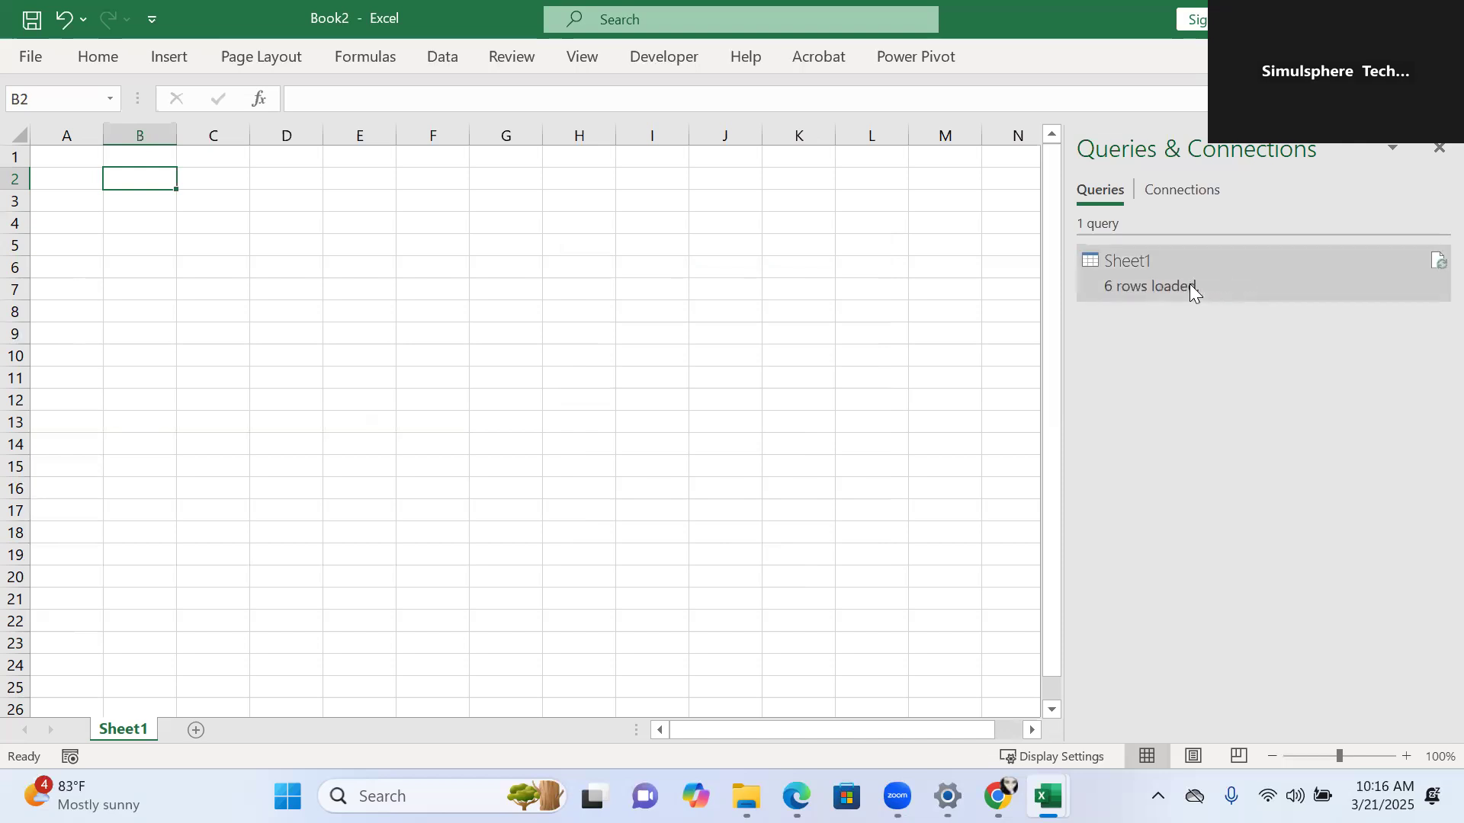
pyautogui.moveTo(1212, 286)
pyautogui.click(254, 226)
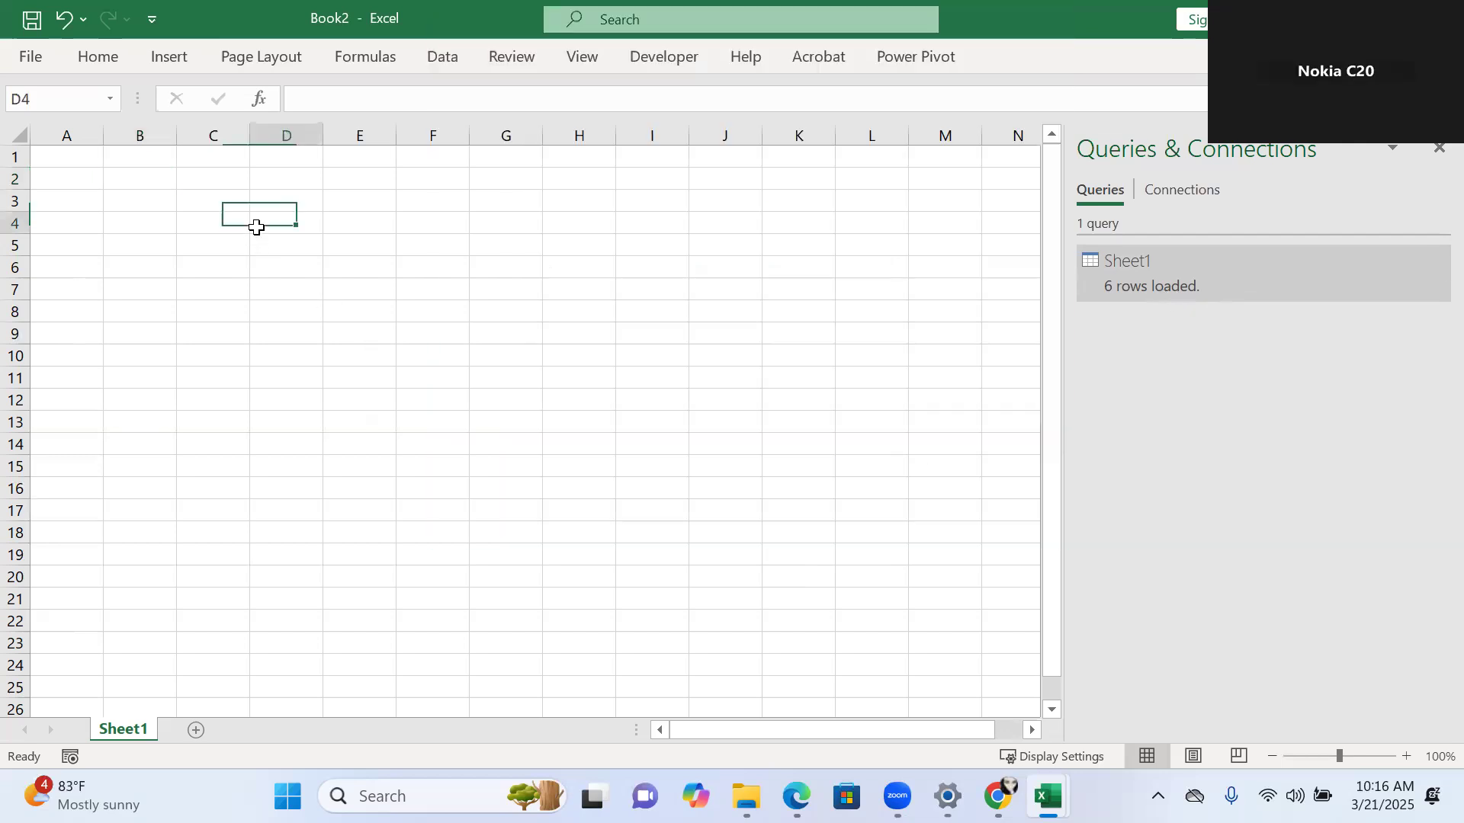
pyautogui.click(151, 180)
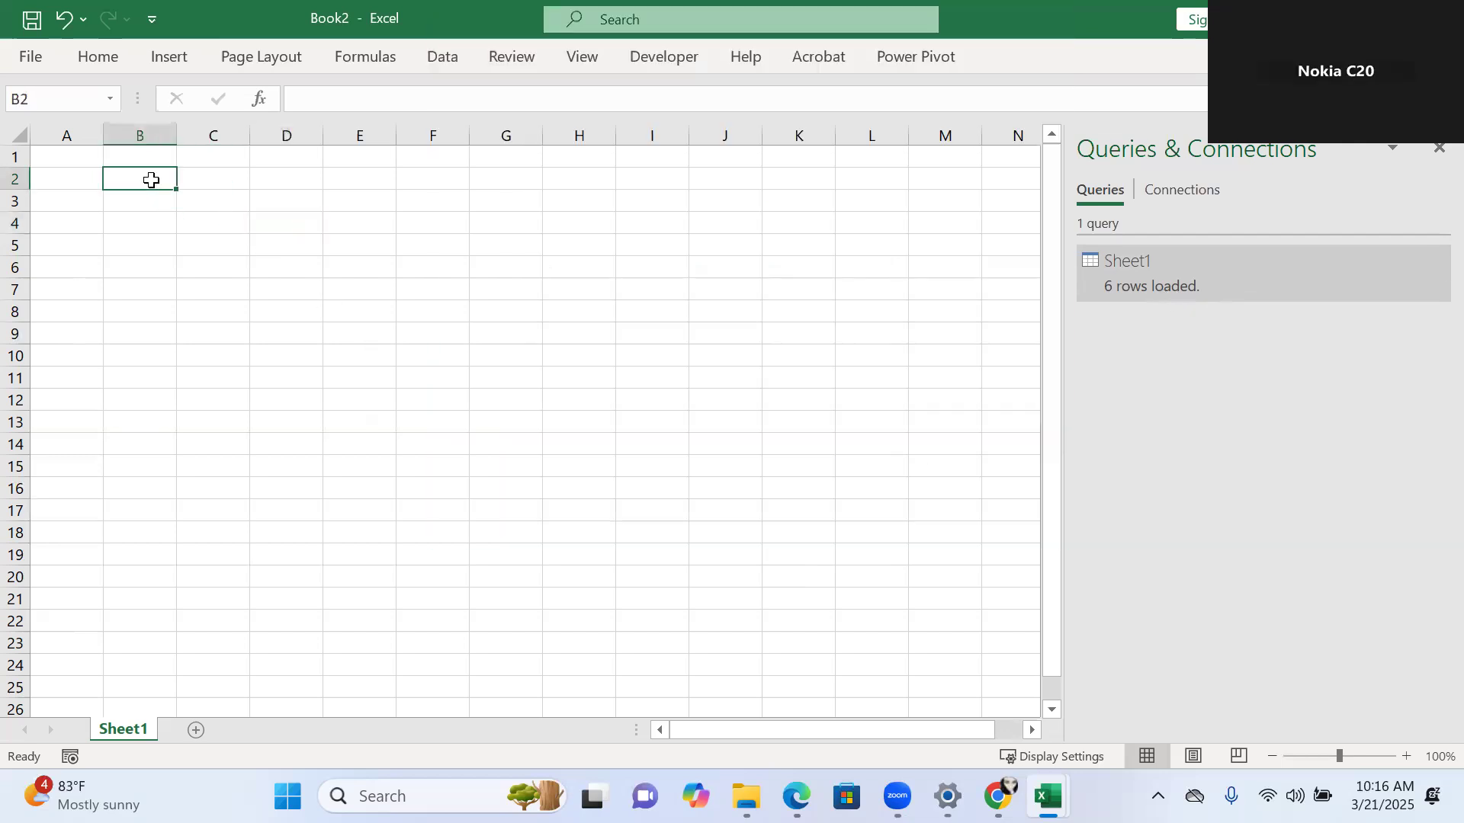
# - Import the workbook "Food Product Indices" from the "World food production indices" folder as another data source
pyautogui.click(442, 64)
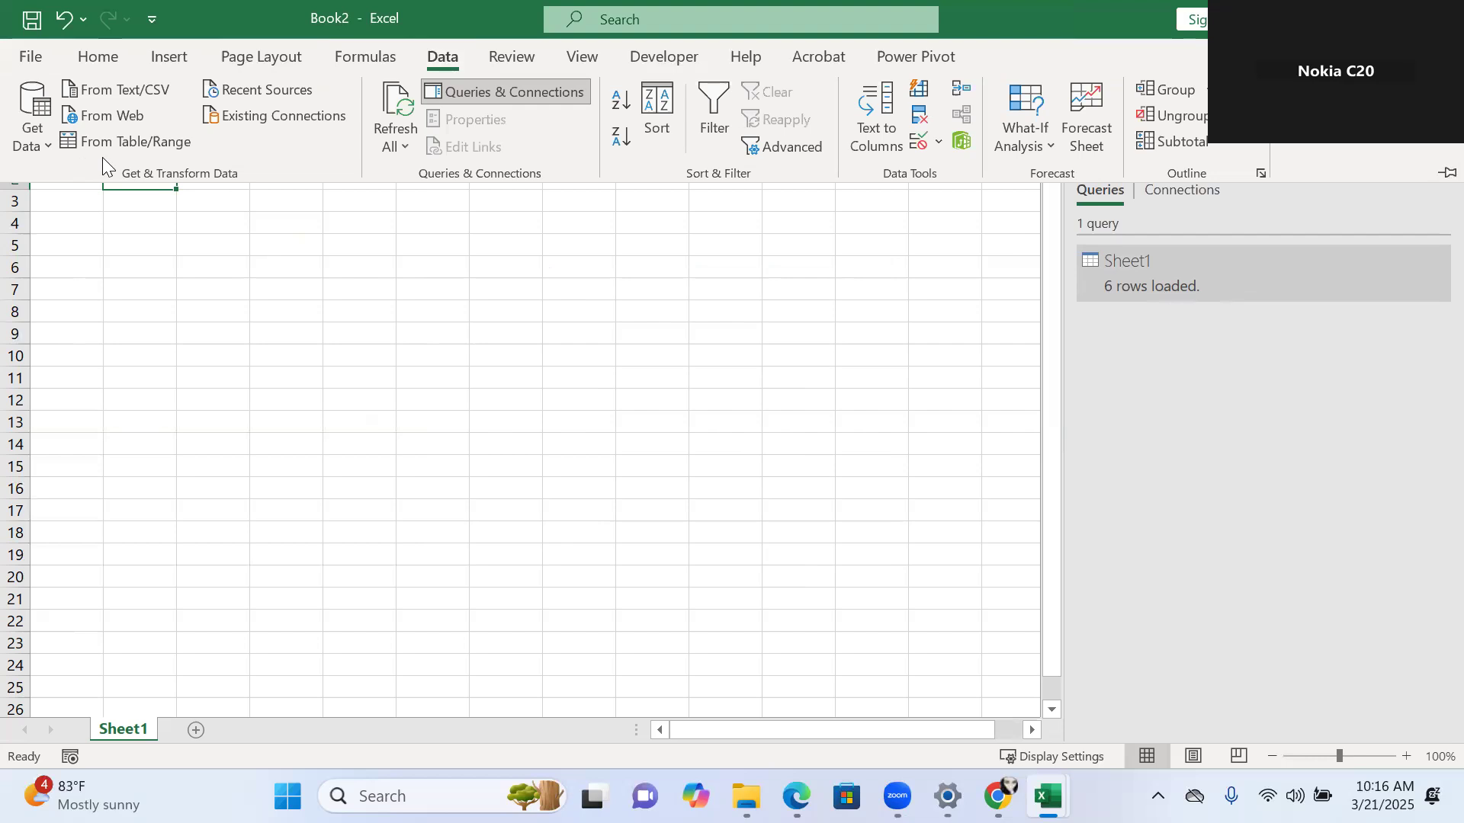
pyautogui.click(49, 147)
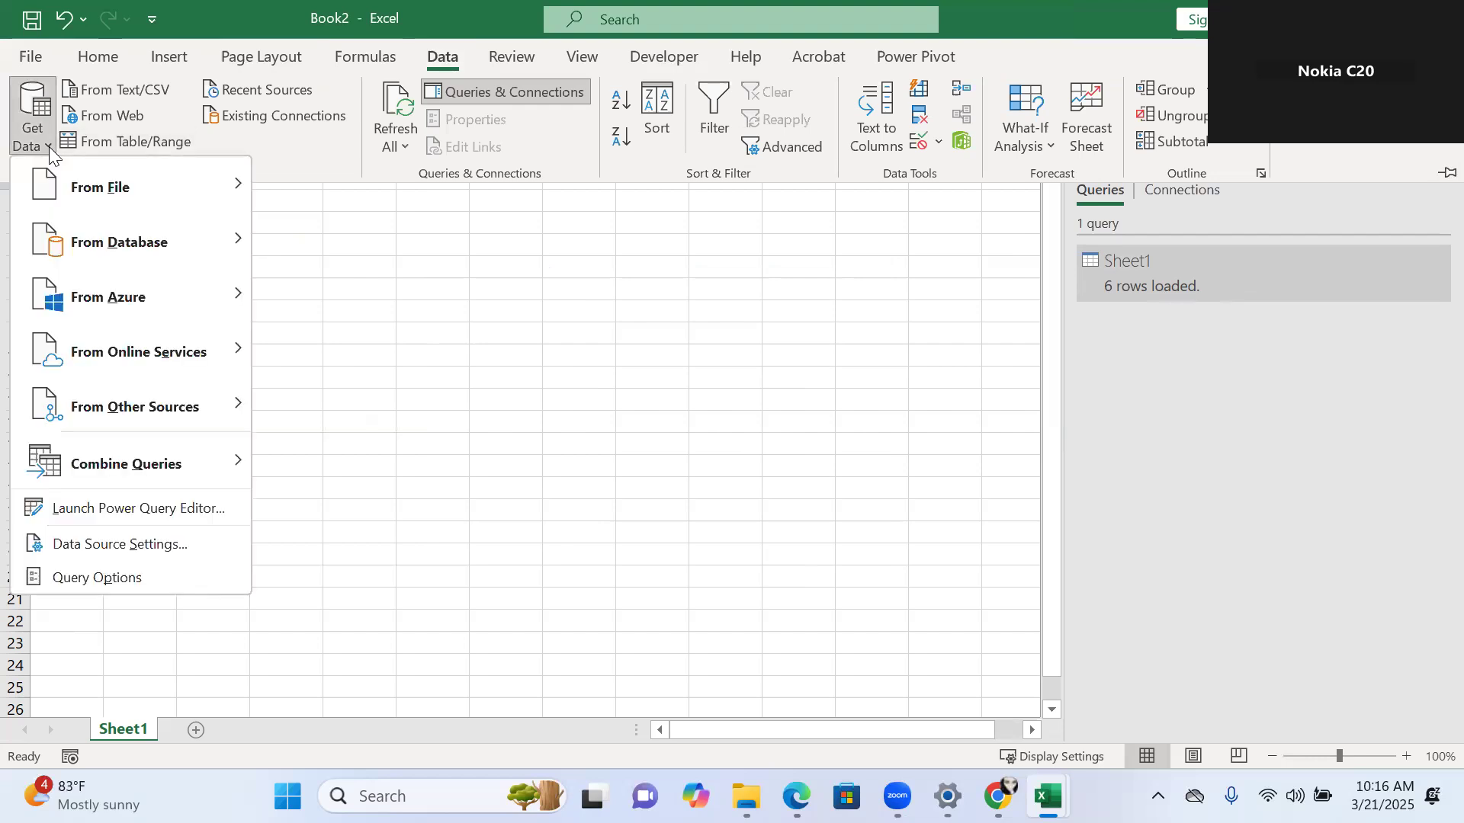
pyautogui.moveTo(91, 186)
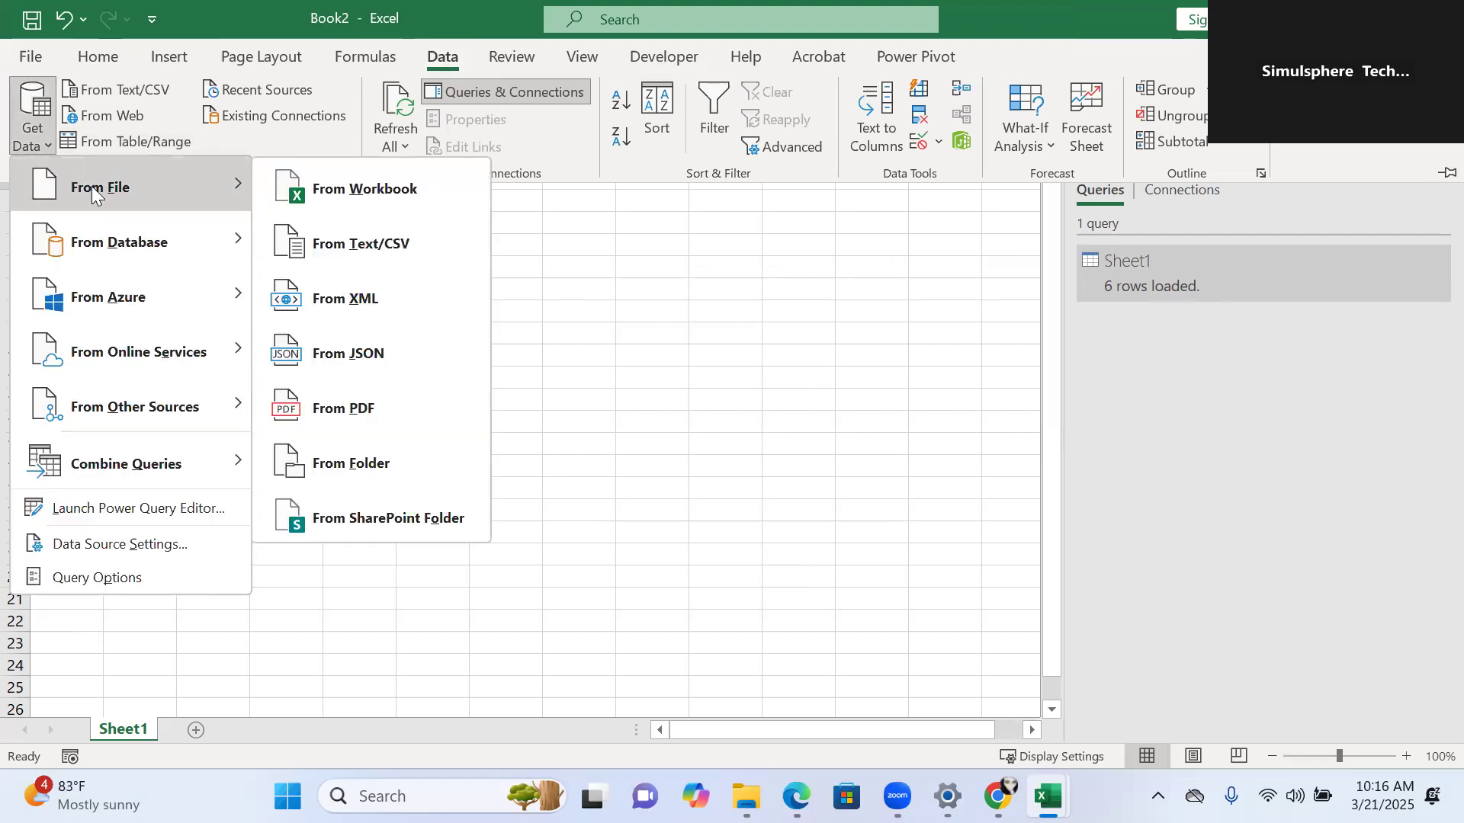
pyautogui.click(359, 184)
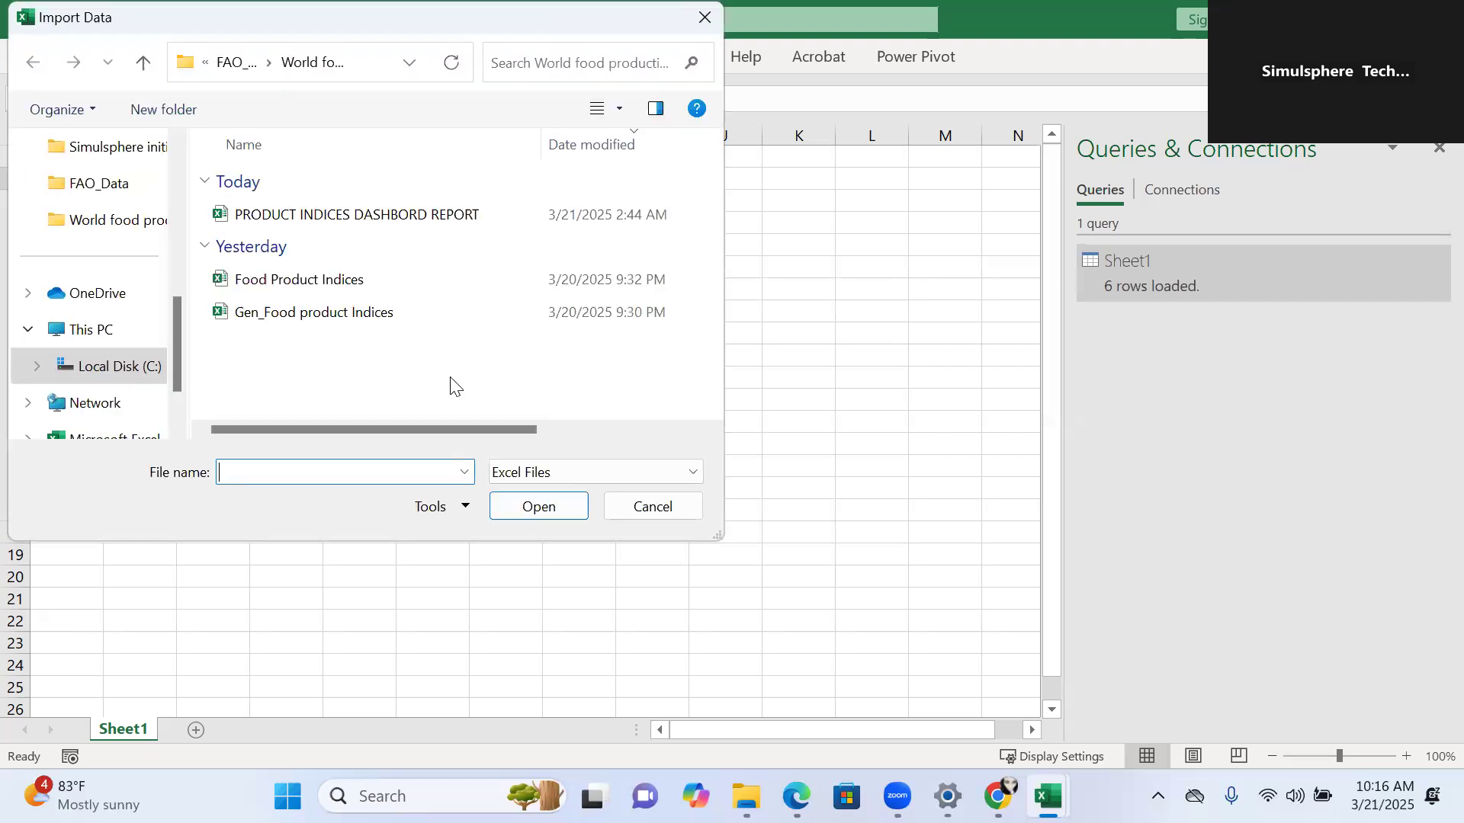
pyautogui.doubleClick(369, 279)
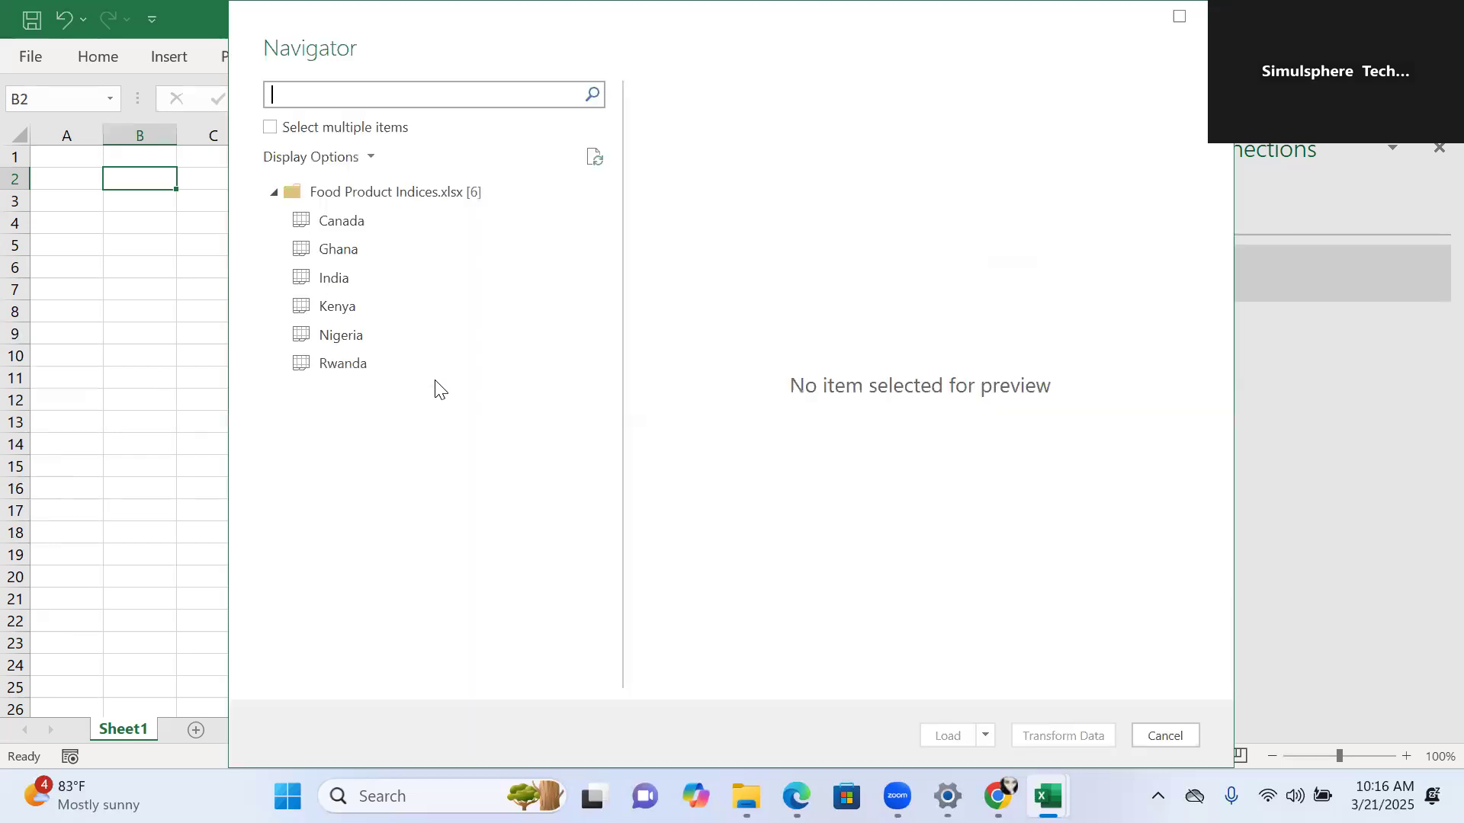
# - Open the Canada sheet in the Power Query Editor and promote its first row to headers
pyautogui.click(414, 221)
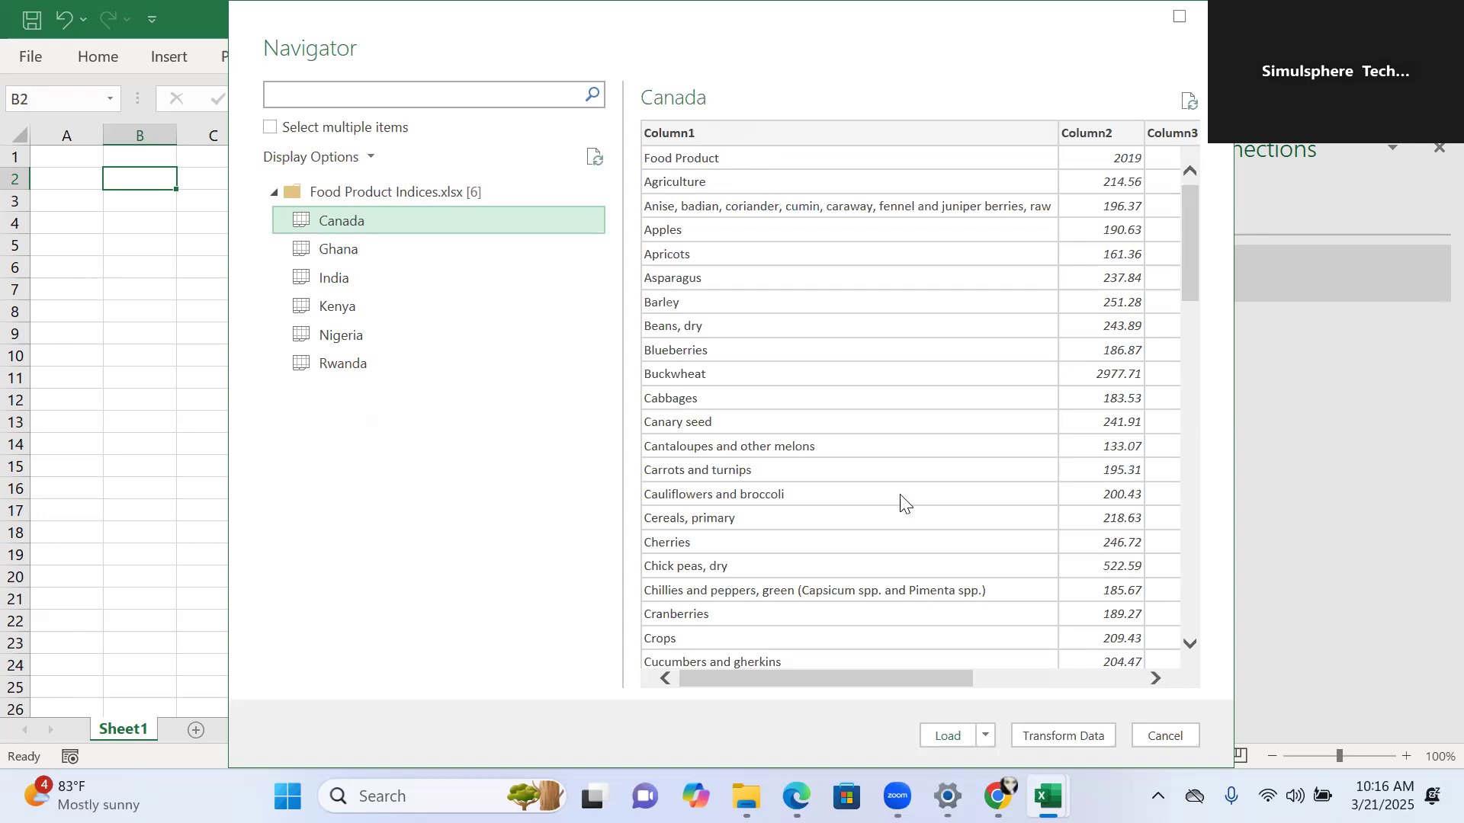
pyautogui.click(1043, 732)
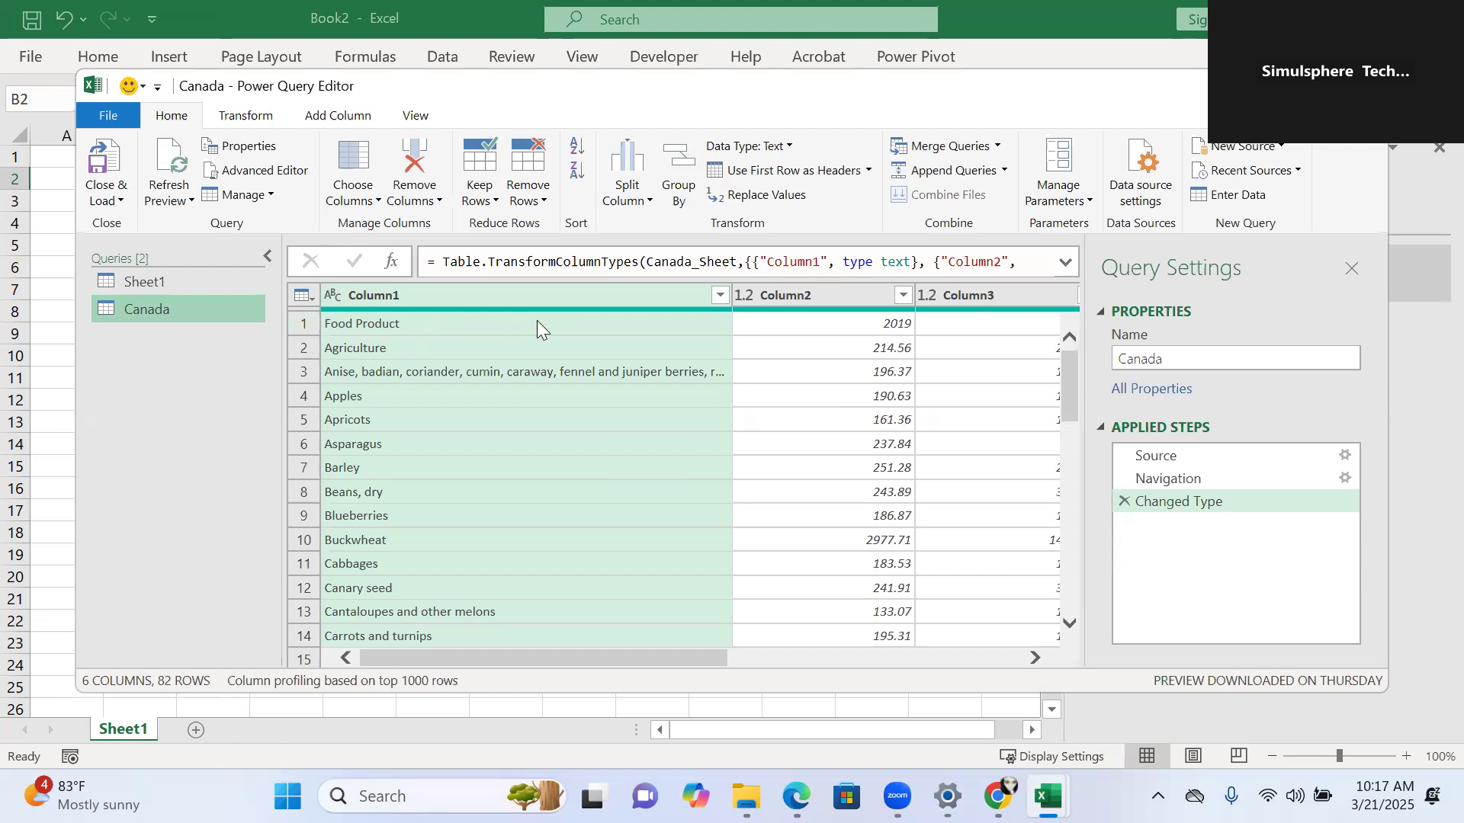
pyautogui.click(799, 164)
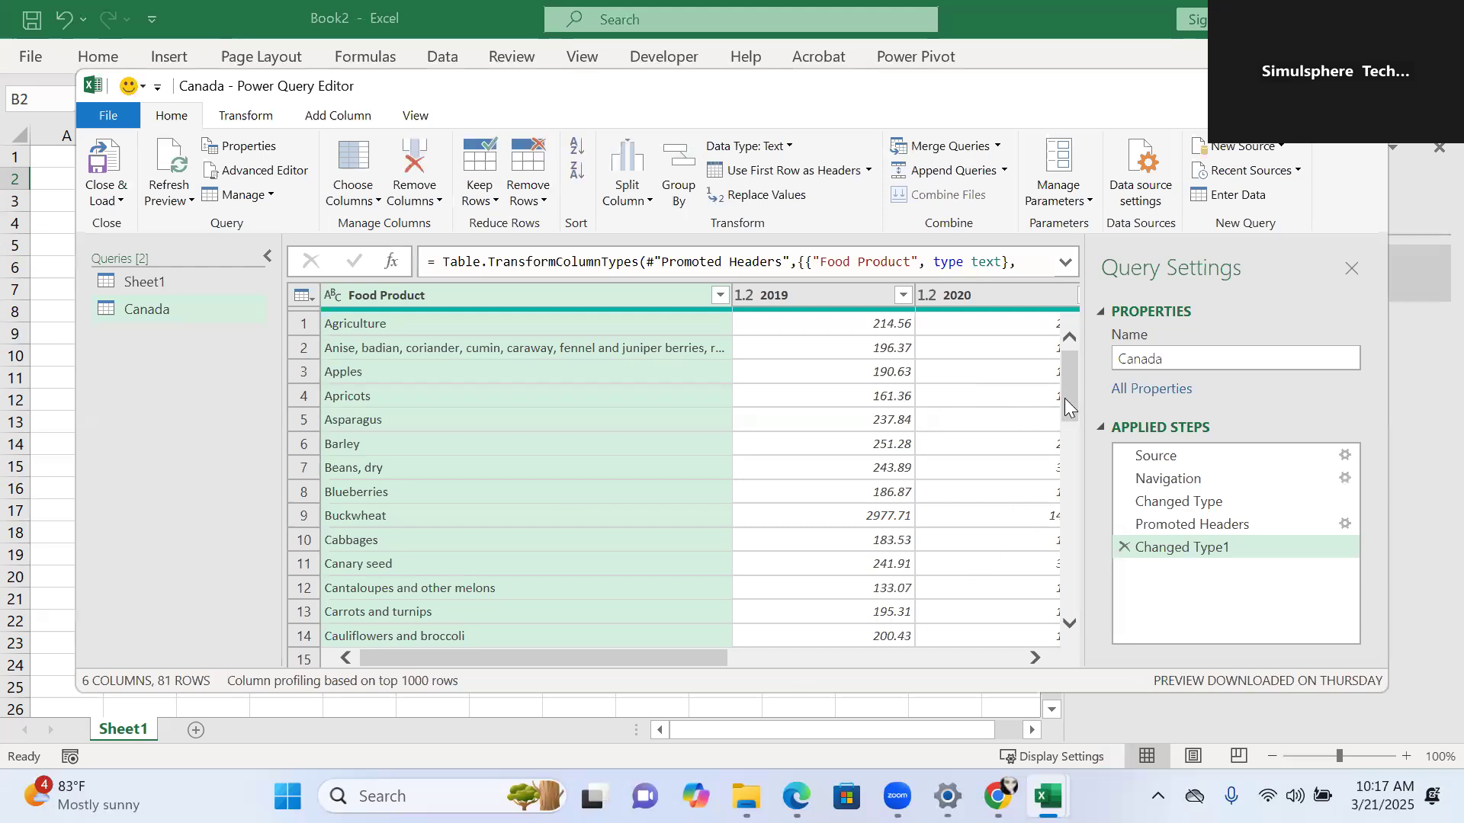
# - Examine the list of food products in the Canada query's Food Product column filter without applying a filter
pyautogui.click(720, 296)
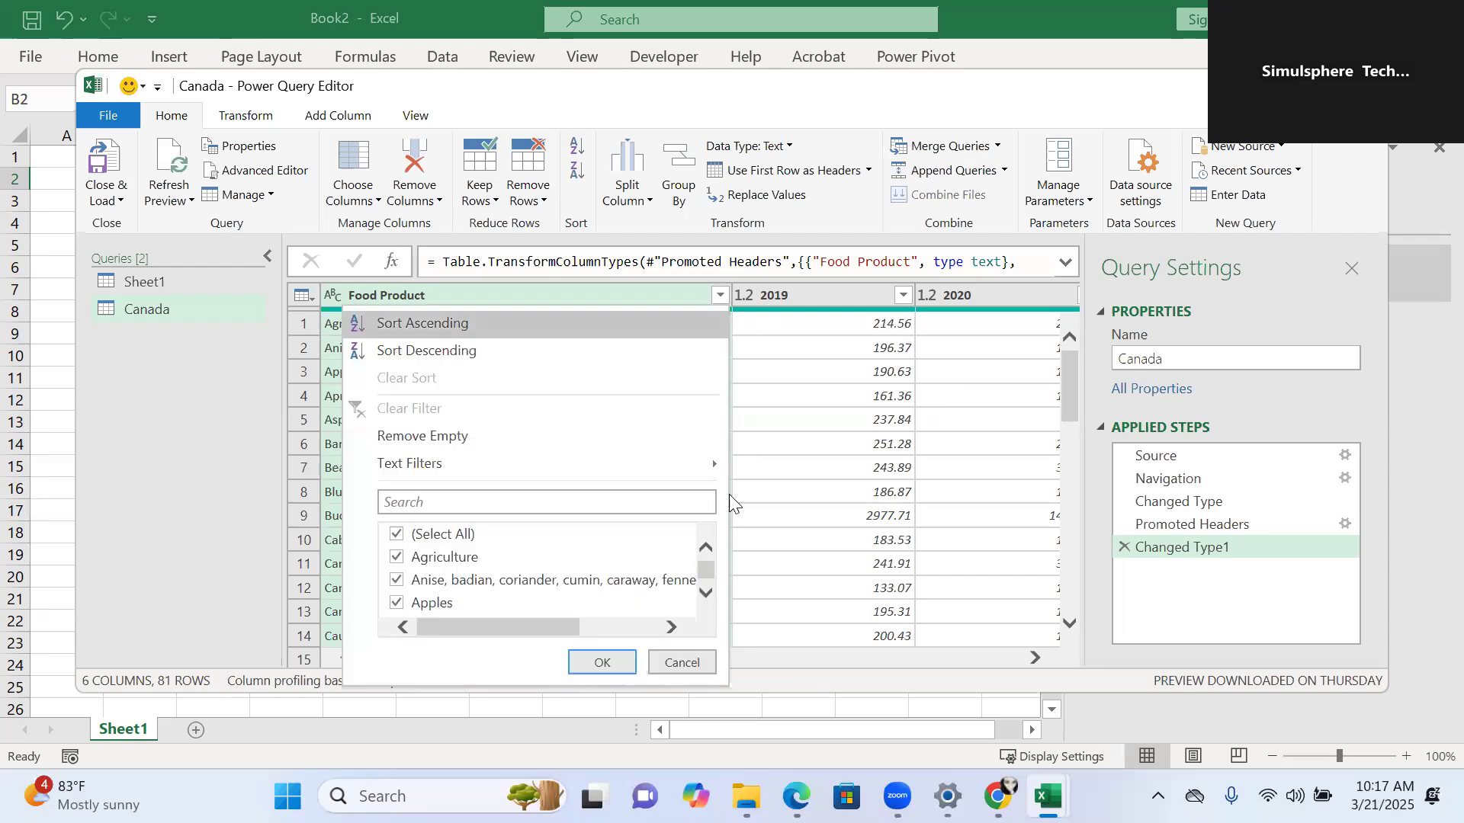
pyautogui.click(706, 594)
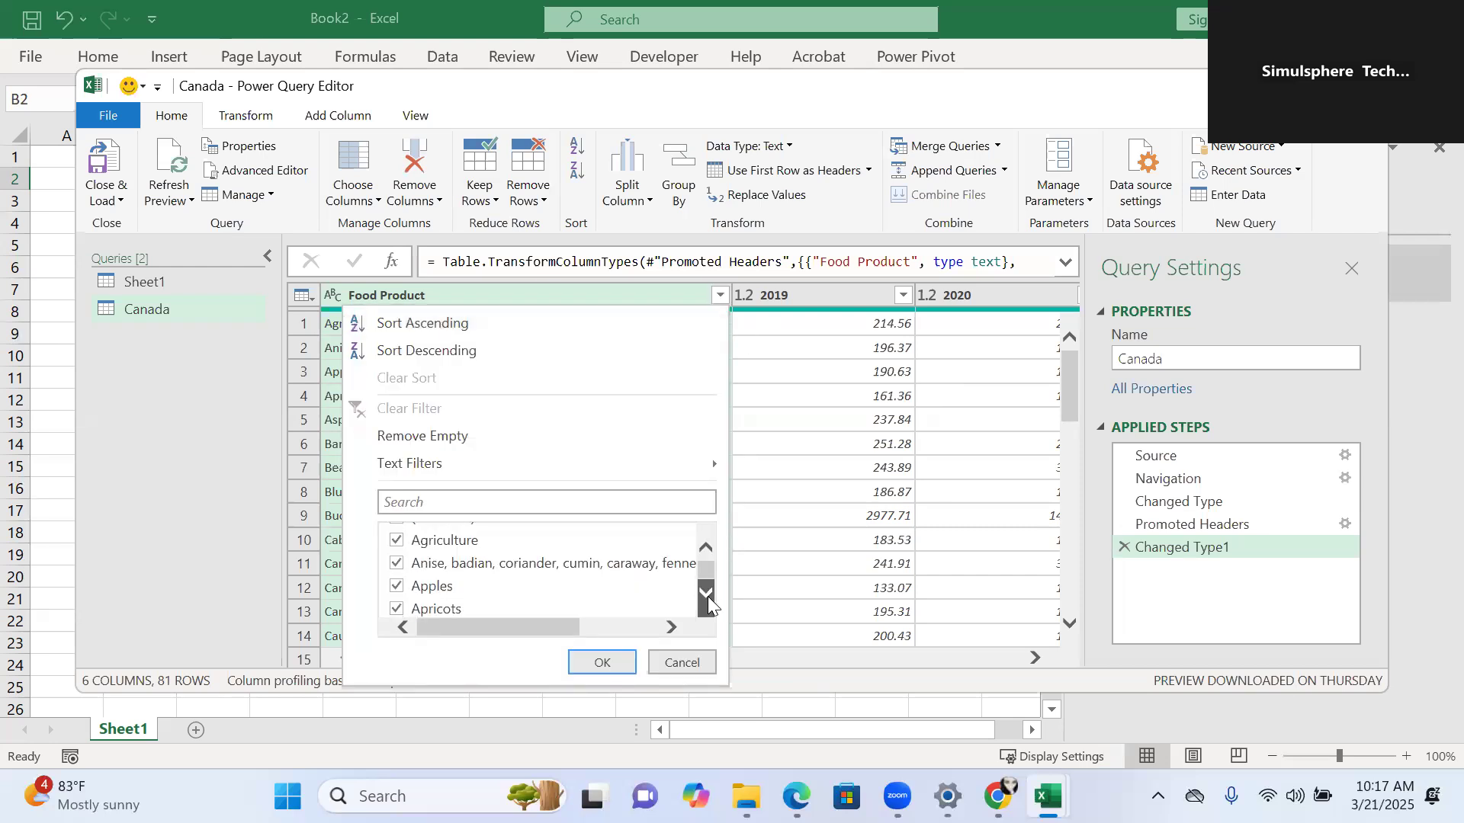
pyautogui.click(706, 593)
pyautogui.click(707, 593)
pyautogui.click(706, 594)
pyautogui.click(707, 593)
pyautogui.click(707, 593)
pyautogui.click(707, 593)
pyautogui.click(706, 593)
pyautogui.click(707, 593)
pyautogui.click(706, 593)
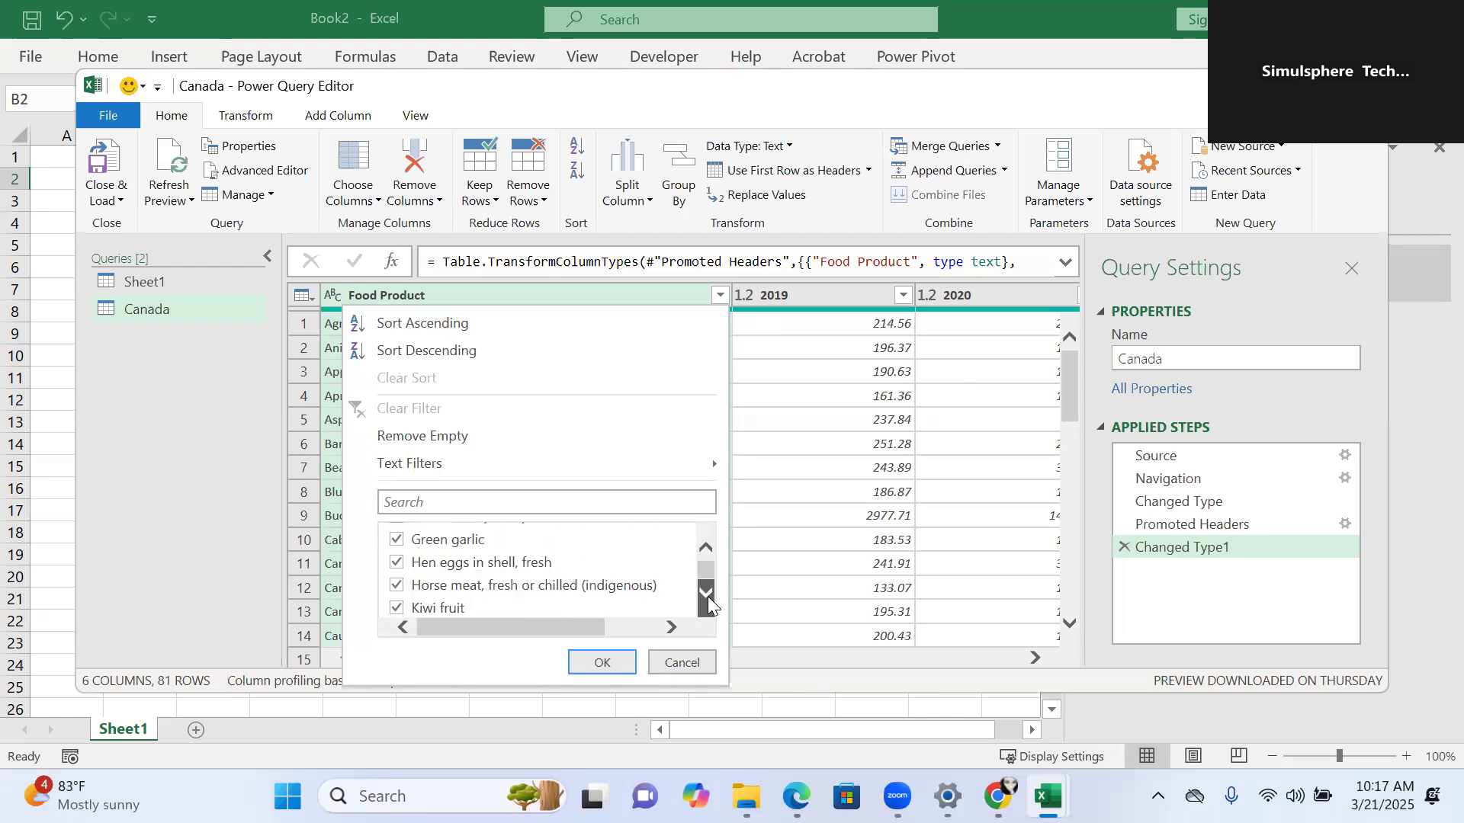
pyautogui.click(707, 593)
pyautogui.click(705, 550)
pyautogui.click(705, 551)
pyautogui.click(705, 551)
pyautogui.click(705, 550)
pyautogui.click(706, 551)
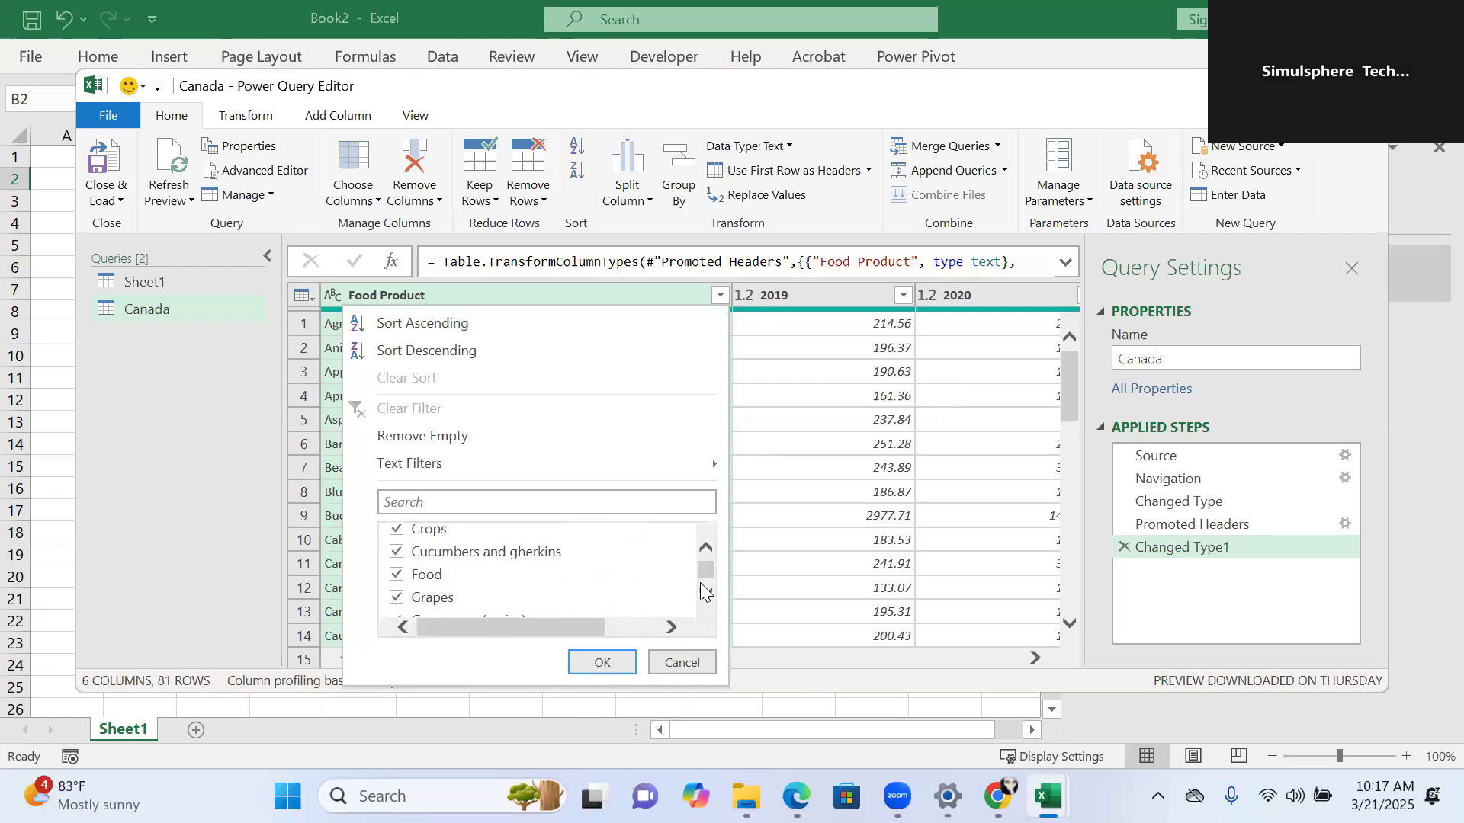
pyautogui.click(771, 540)
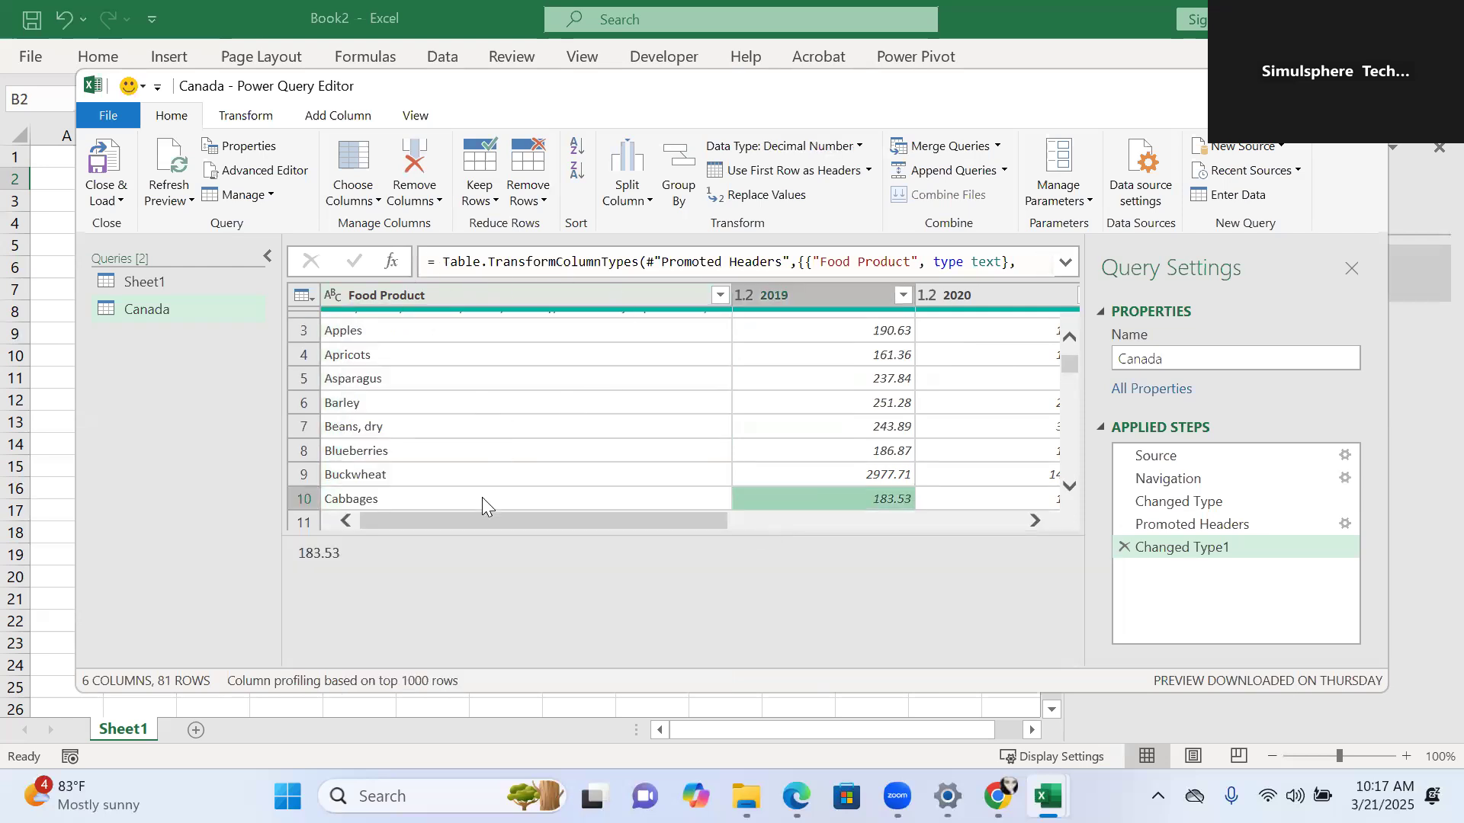
# - Check the data types of the Canada query's columns from Food Product and 2019 through to Country
pyautogui.click(490, 385)
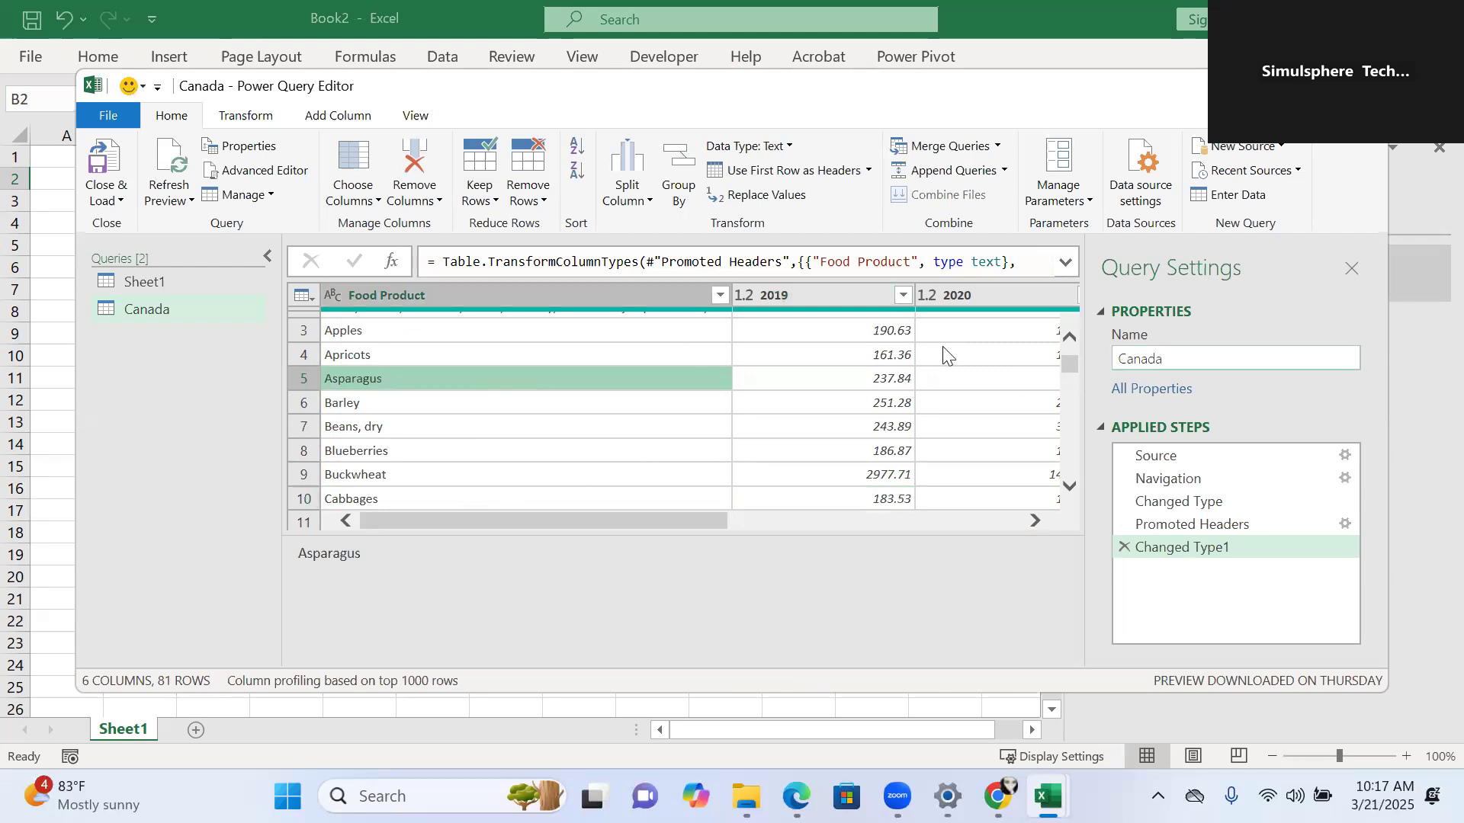
pyautogui.click(332, 296)
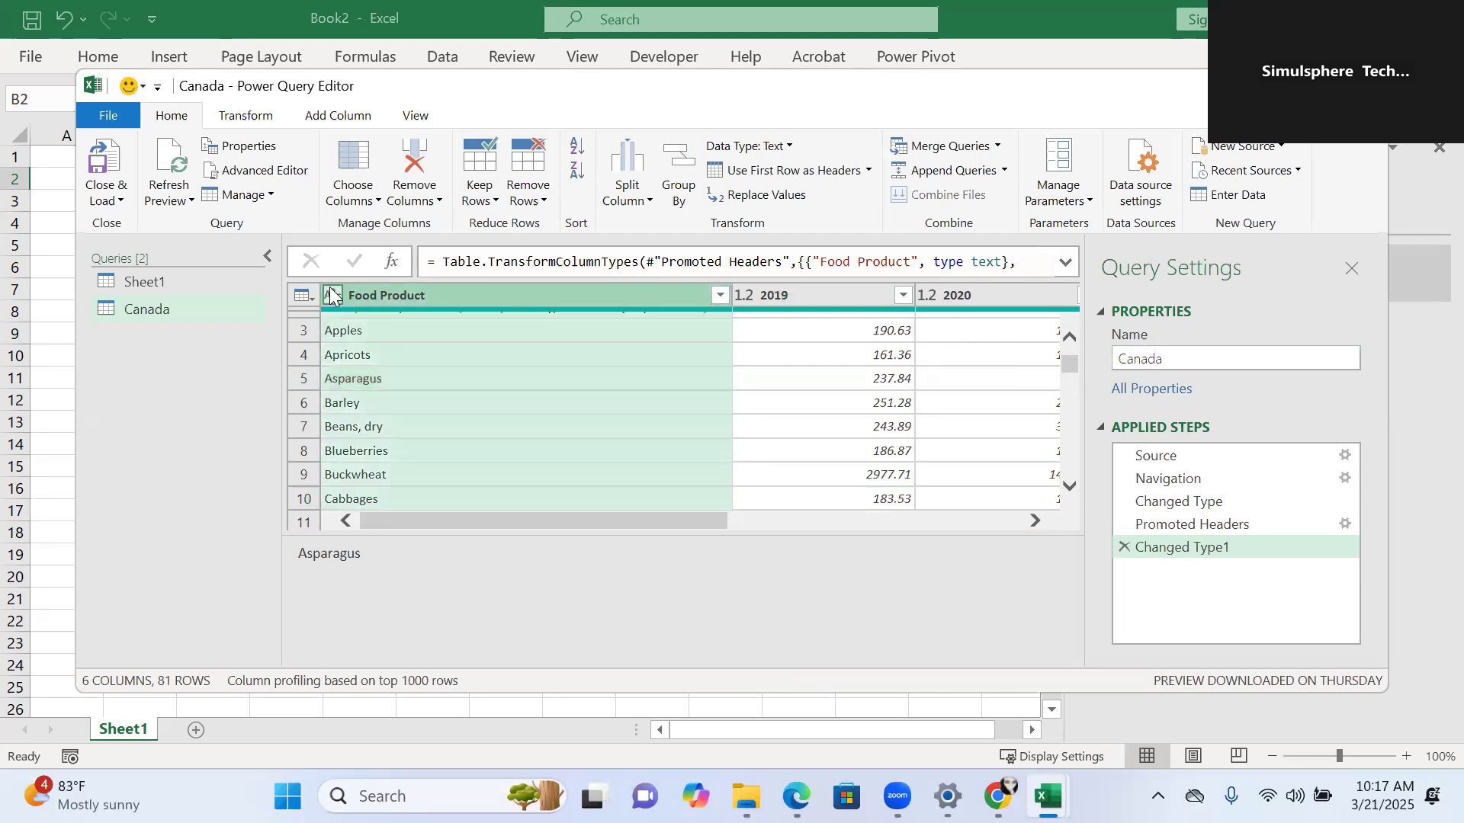
pyautogui.click(744, 296)
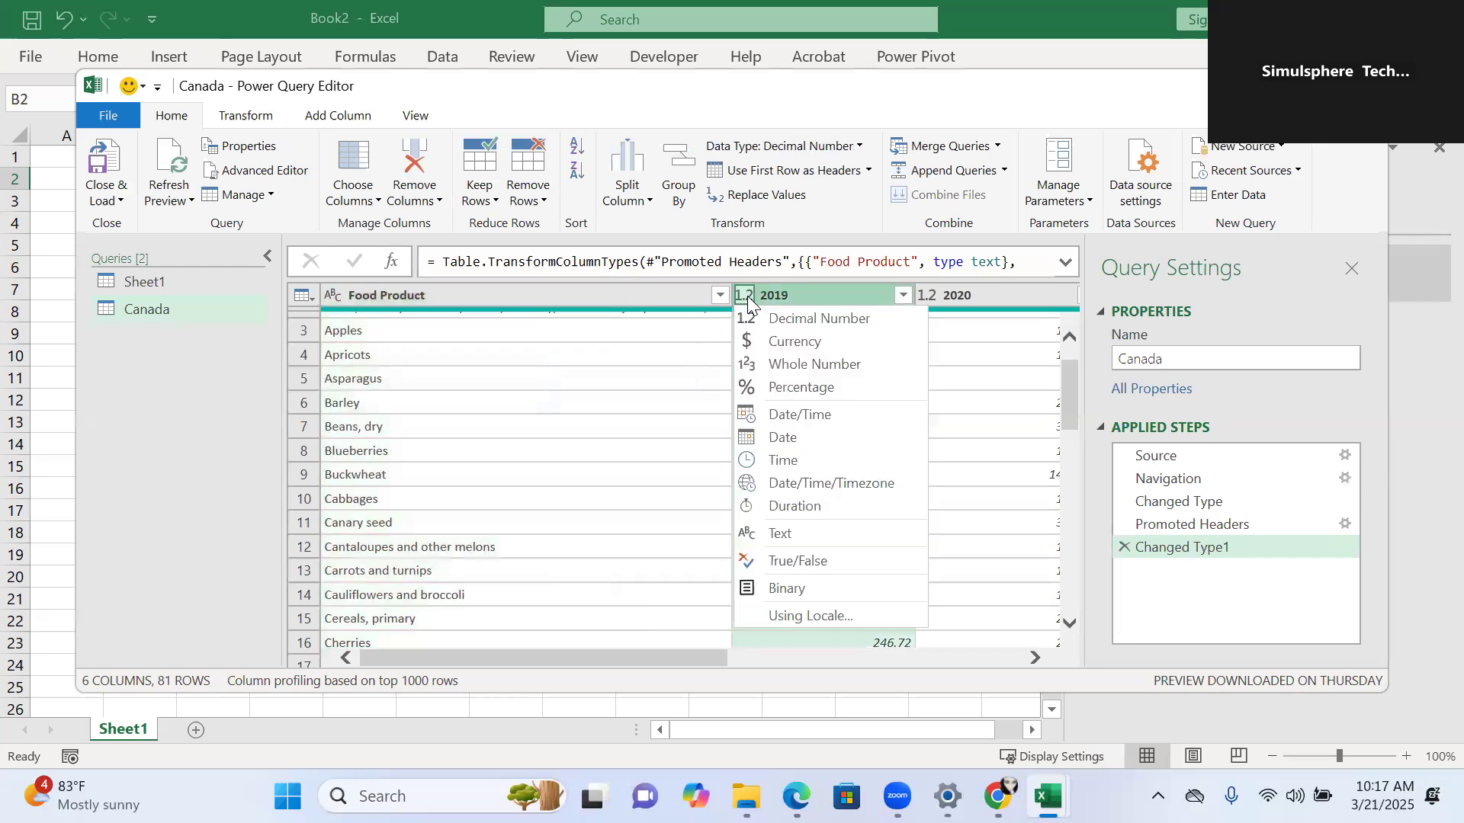
pyautogui.moveTo(709, 660); pyautogui.dragTo(1061, 648)
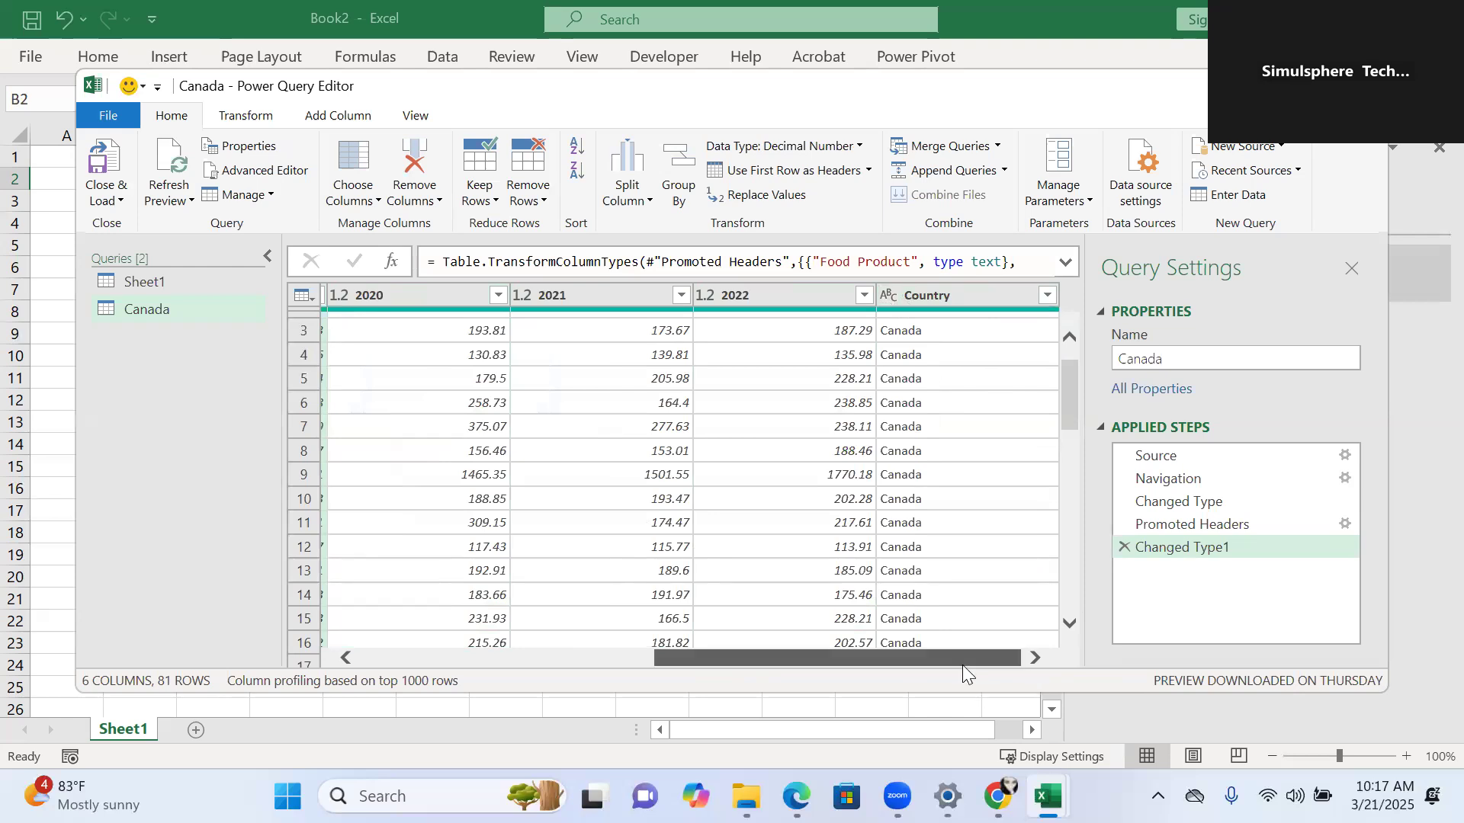
# - Close and load the Canada query as a connection only, adding its data to the Data Model
pyautogui.click(106, 201)
pyautogui.click(140, 251)
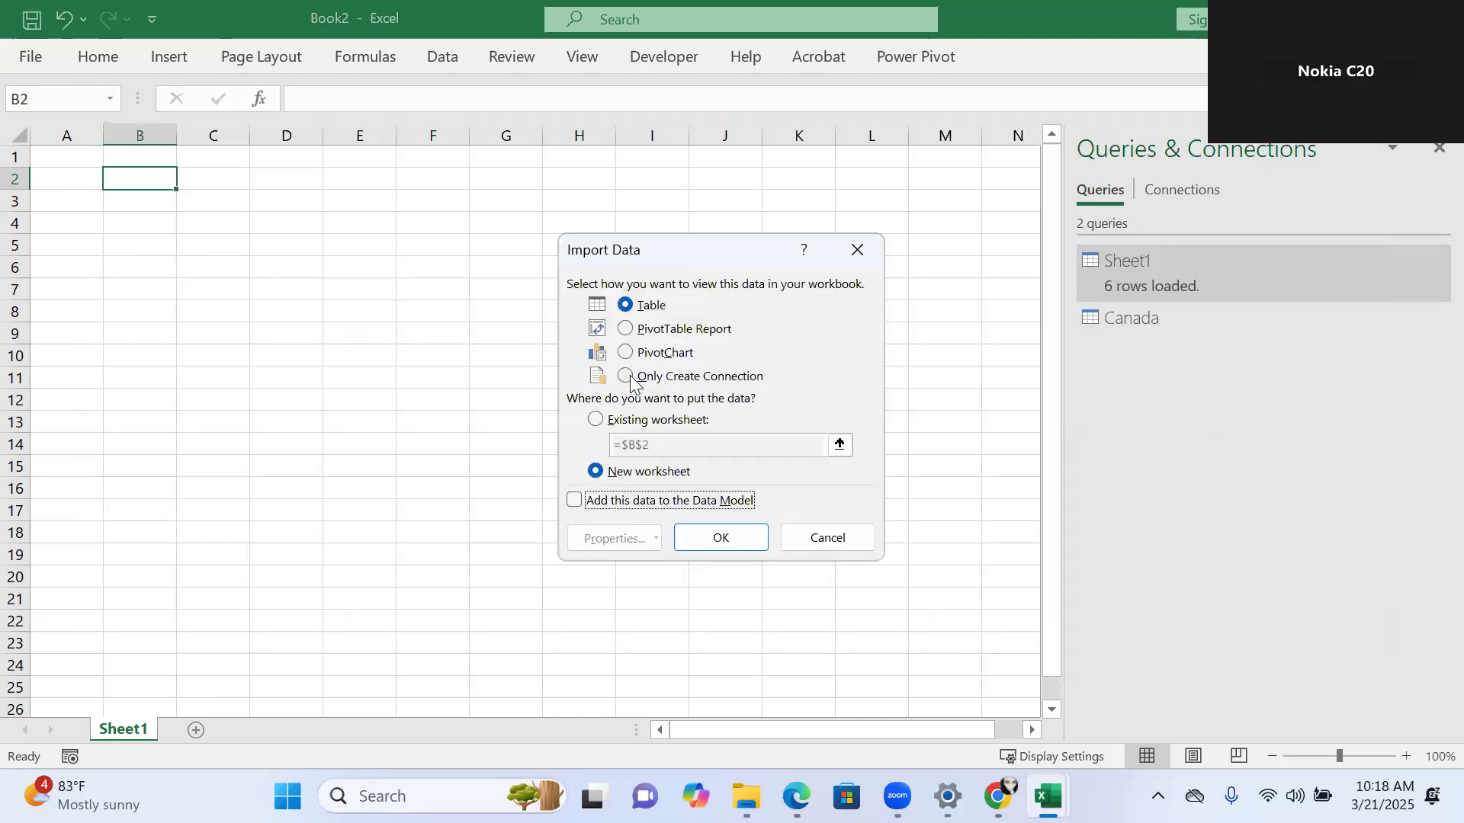
pyautogui.click(628, 376)
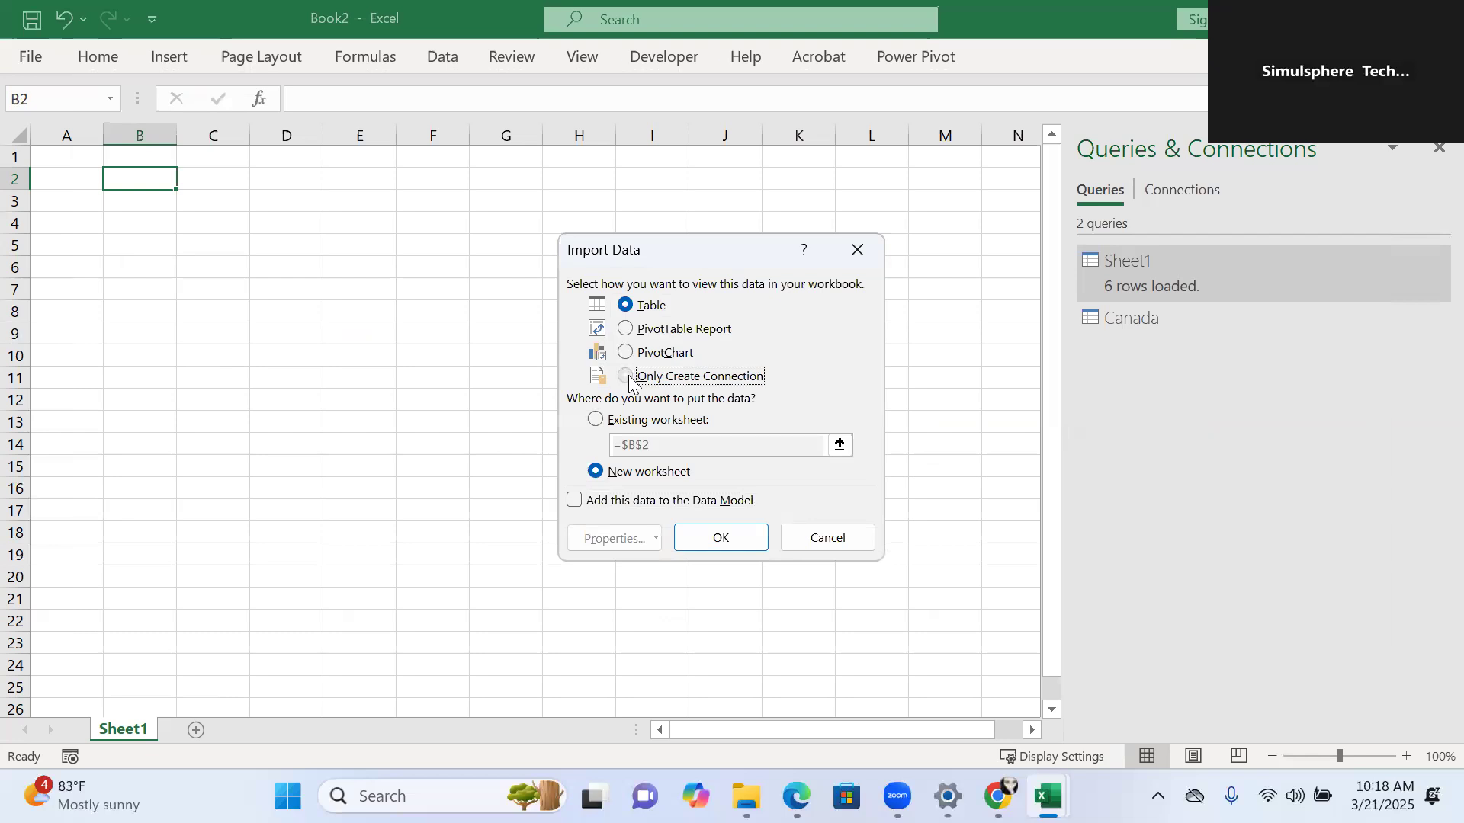
pyautogui.click(574, 501)
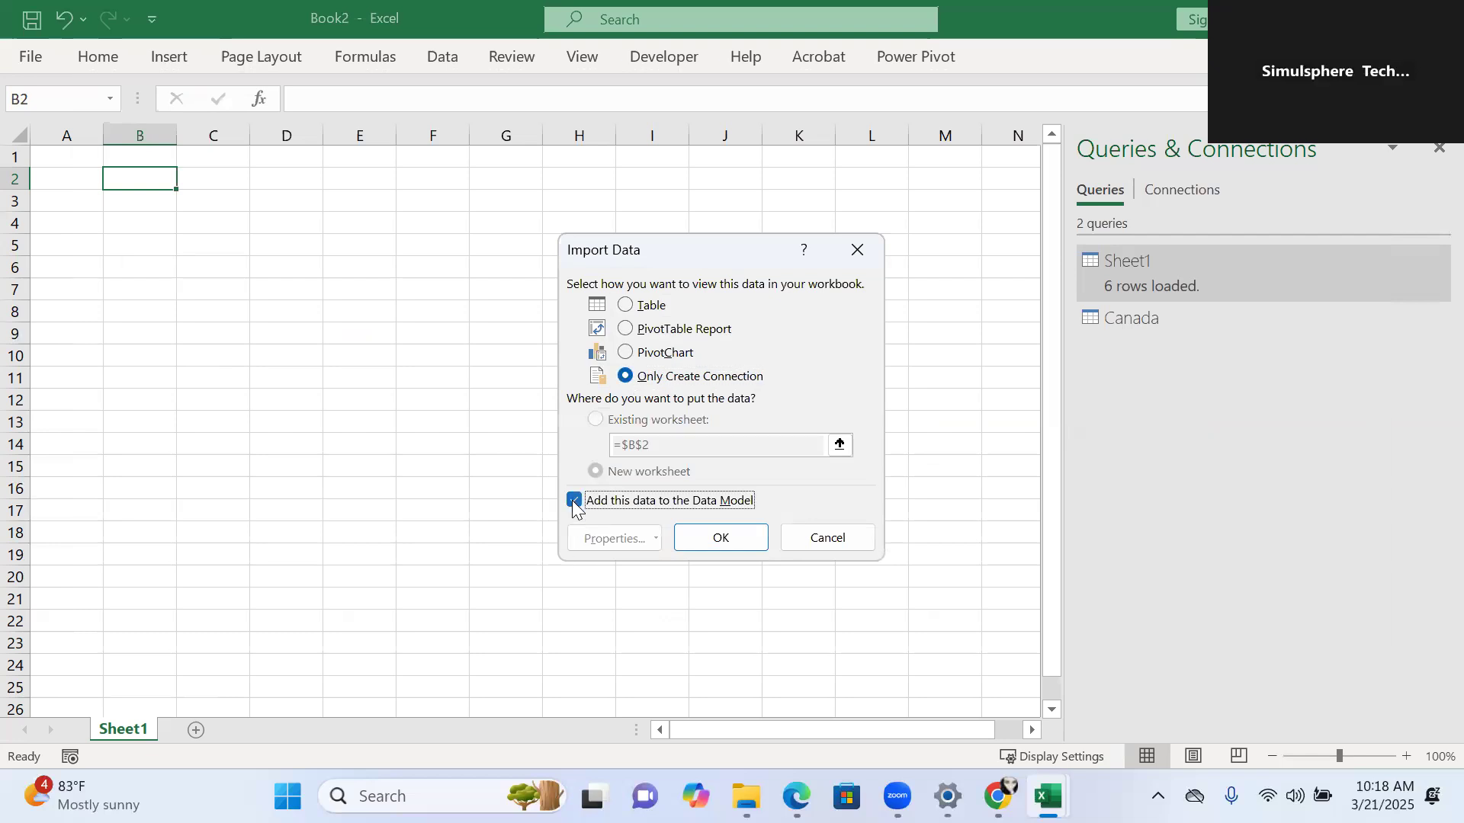
pyautogui.click(717, 540)
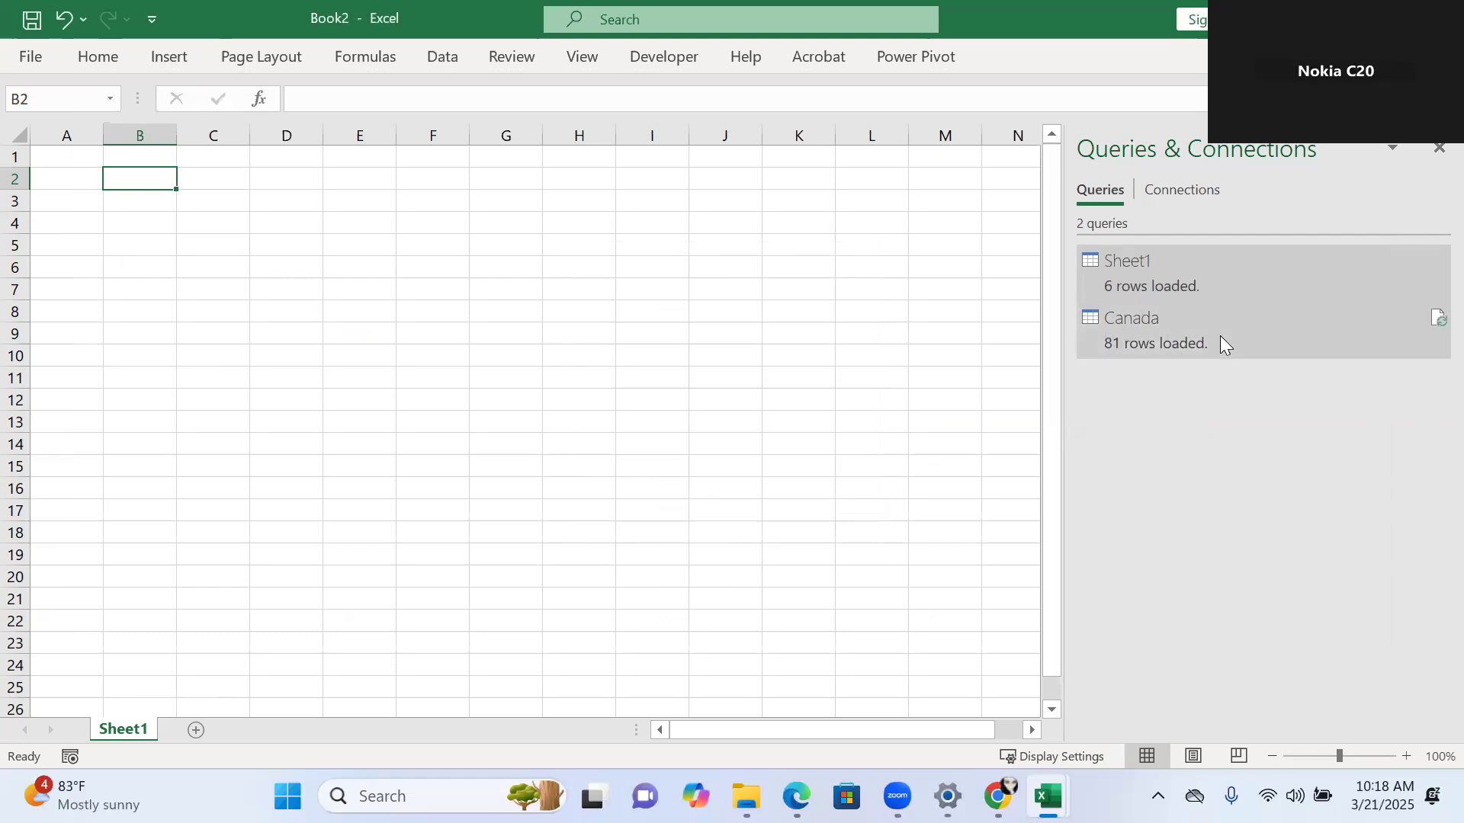
pyautogui.moveTo(1220, 335)
pyautogui.click(225, 328)
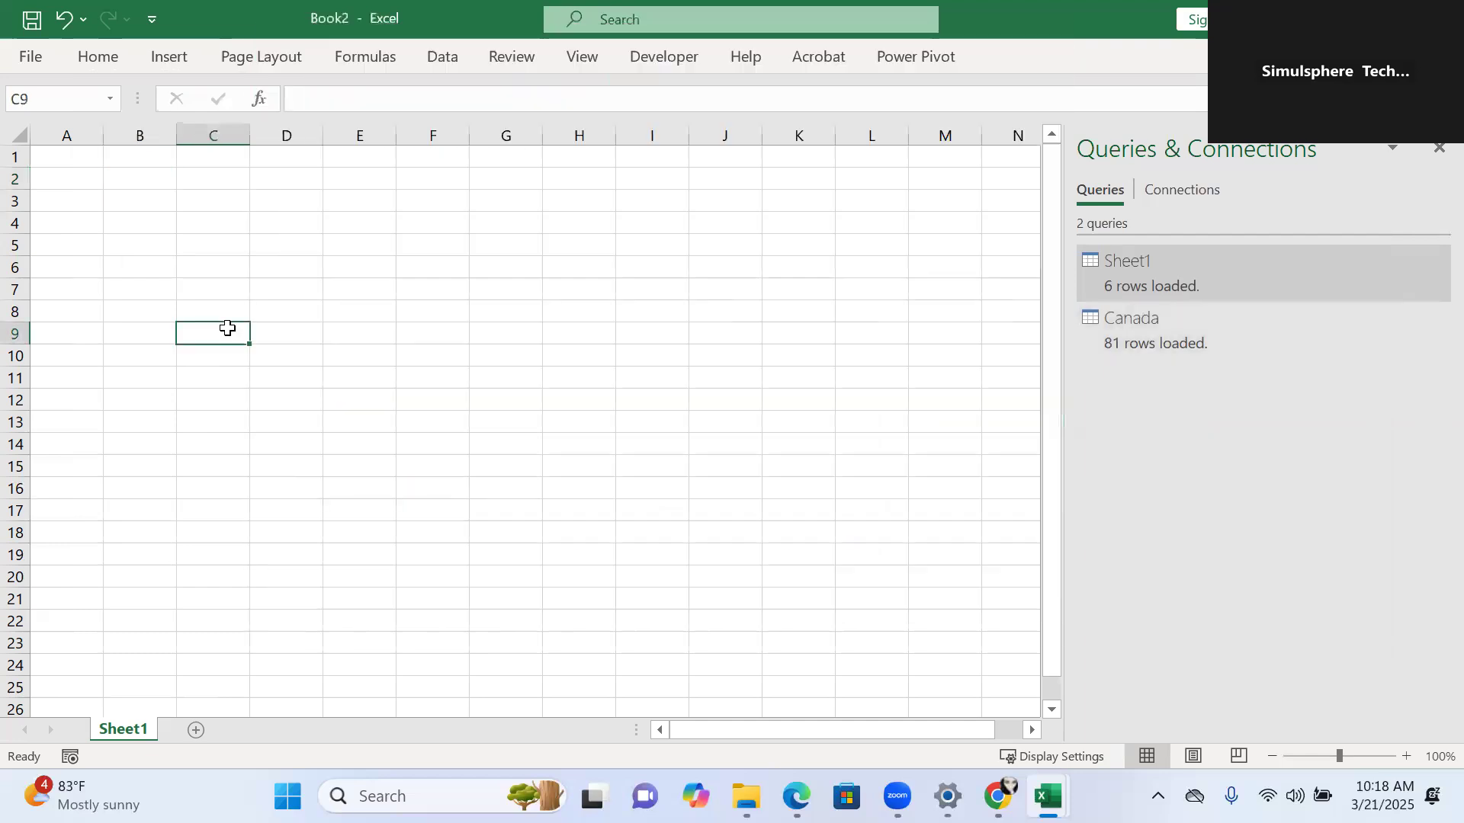
# - Import the workbook "Food Product Indices" again as the source for another country's sheet
pyautogui.click(448, 61)
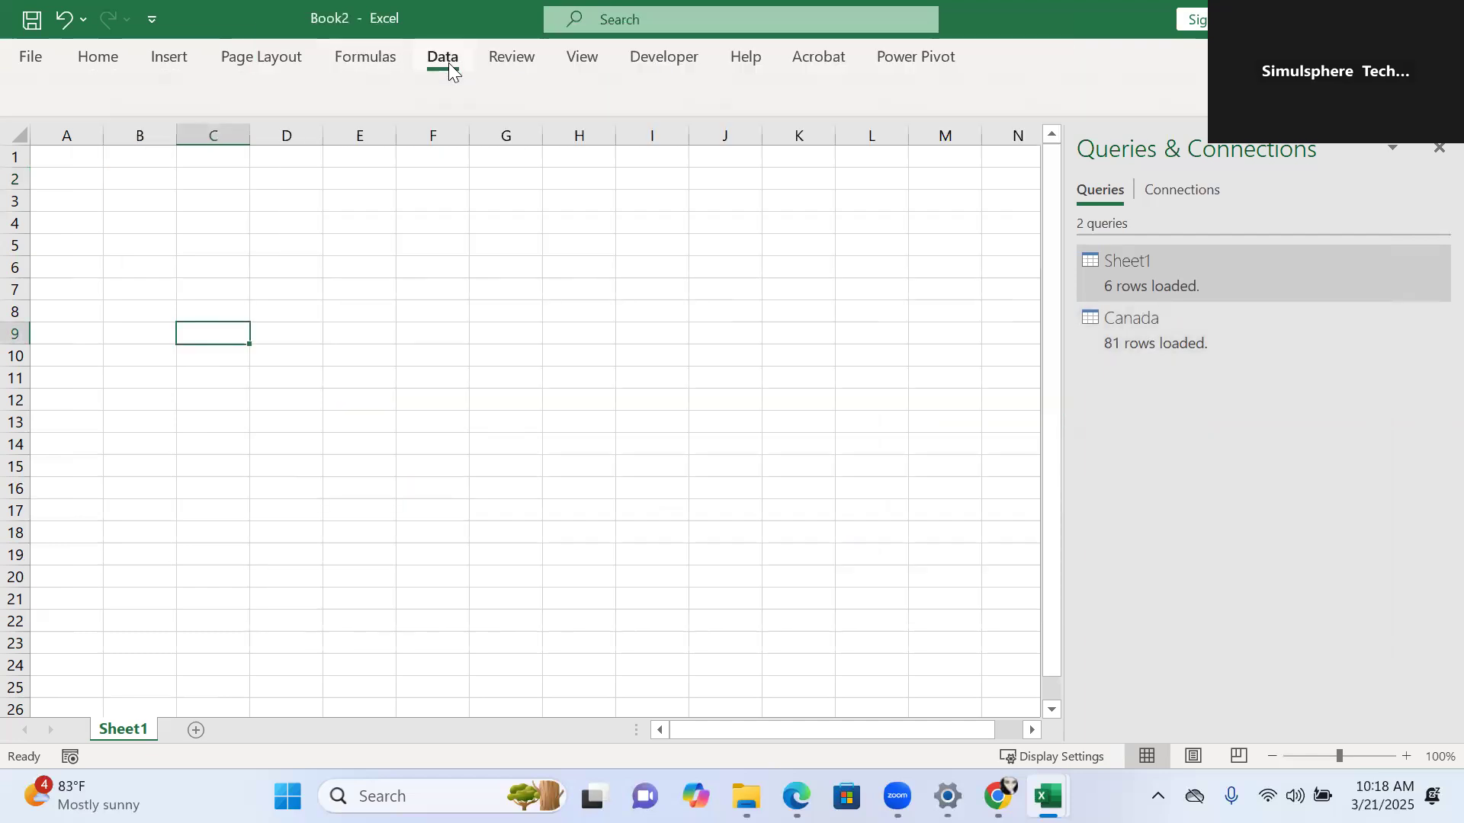
pyautogui.click(44, 136)
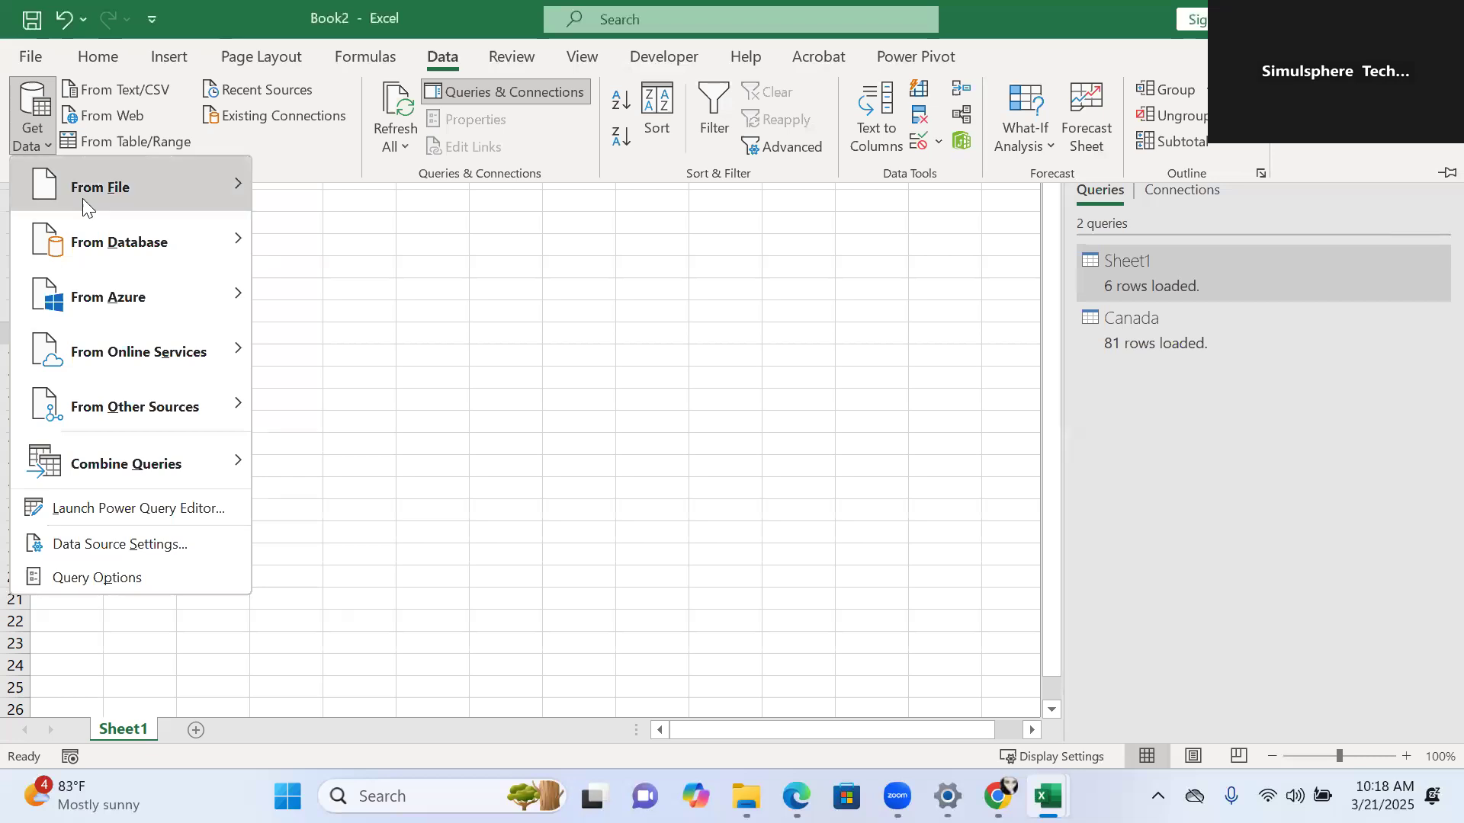
pyautogui.moveTo(82, 198)
pyautogui.click(333, 189)
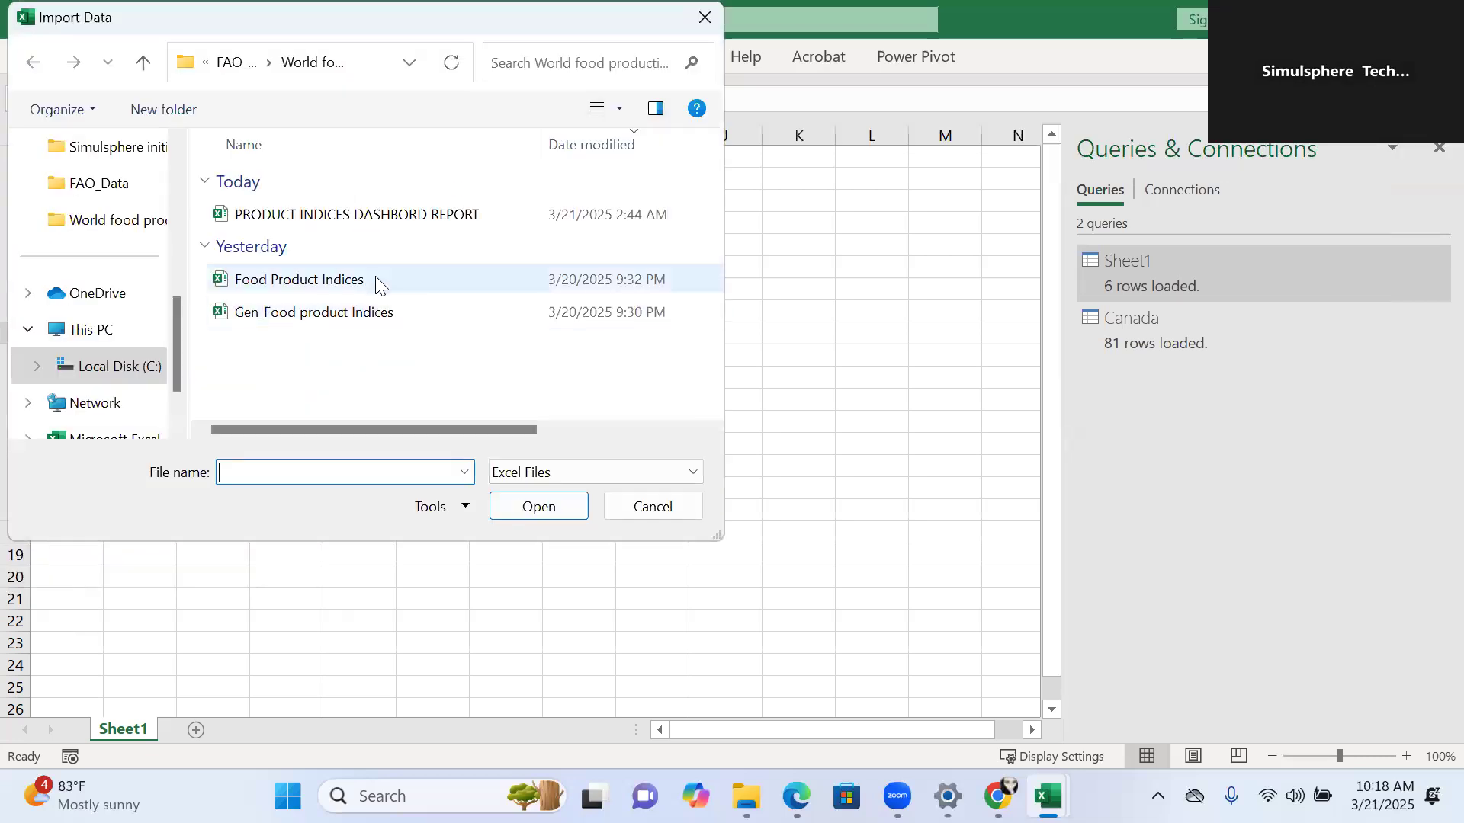
pyautogui.click(376, 281)
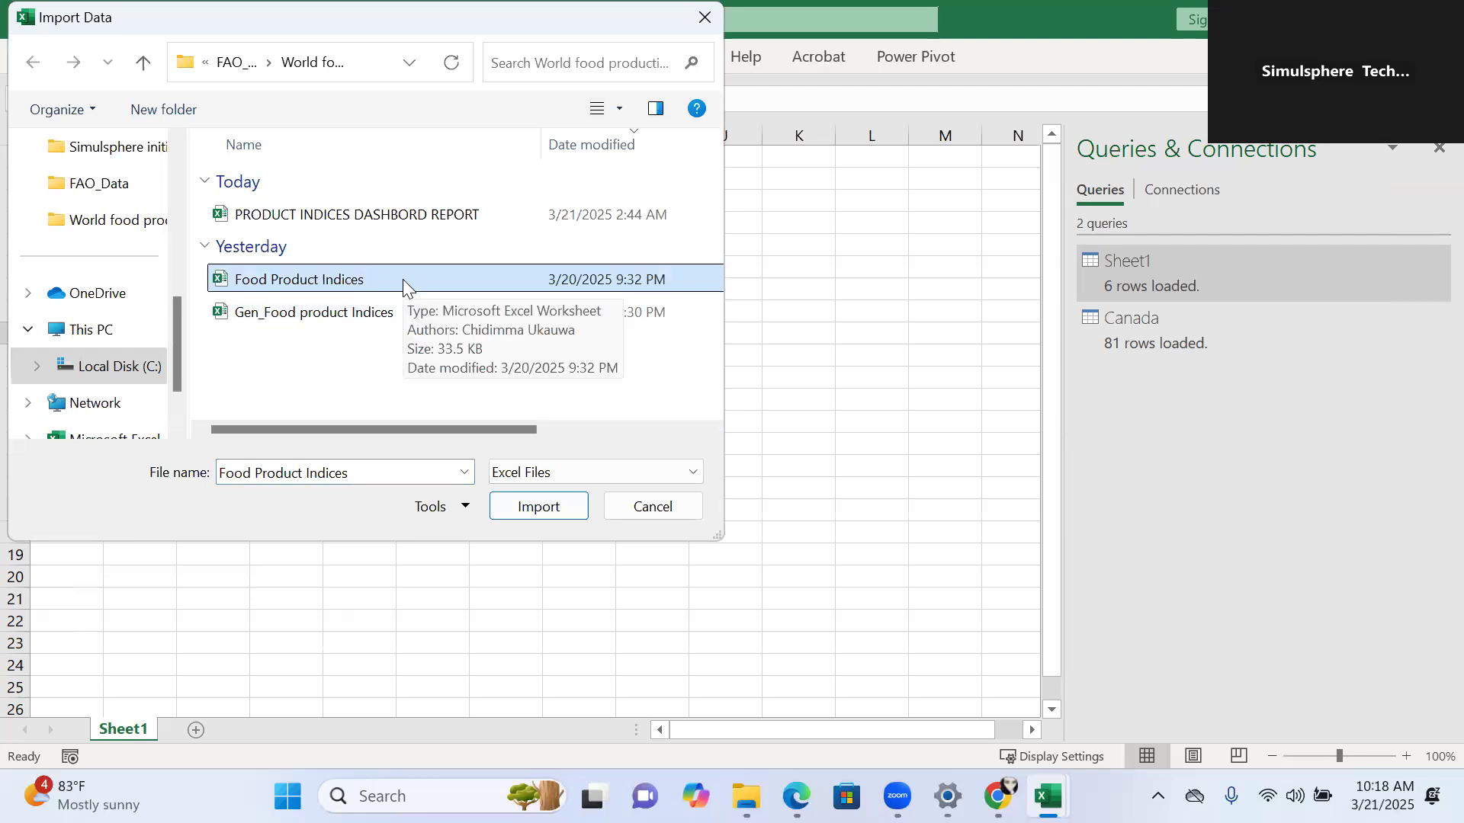
pyautogui.doubleClick(403, 279)
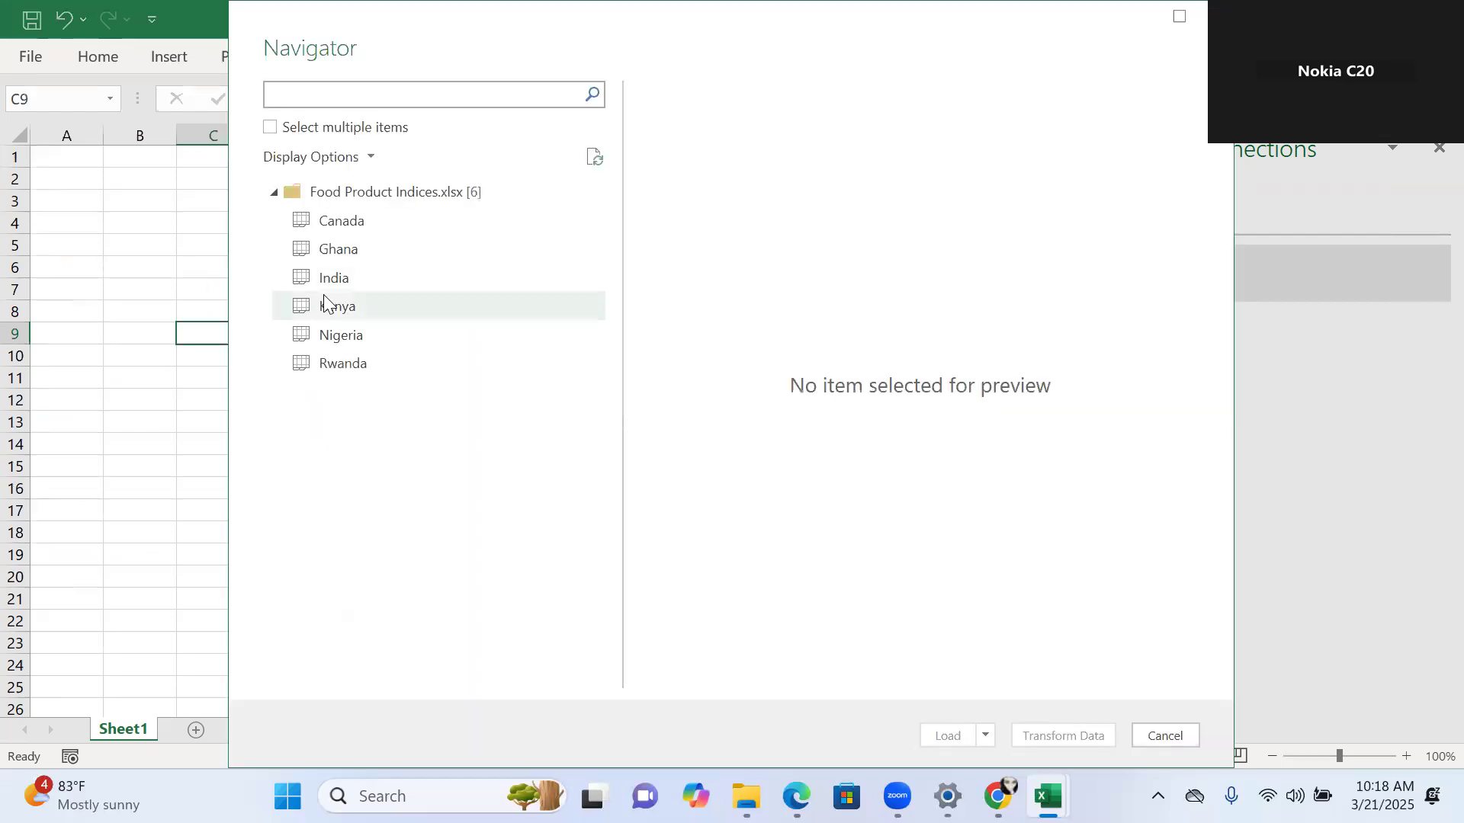
# - Open the Ghana sheet in the Power Query Editor and promote its first row to headers
pyautogui.click(390, 244)
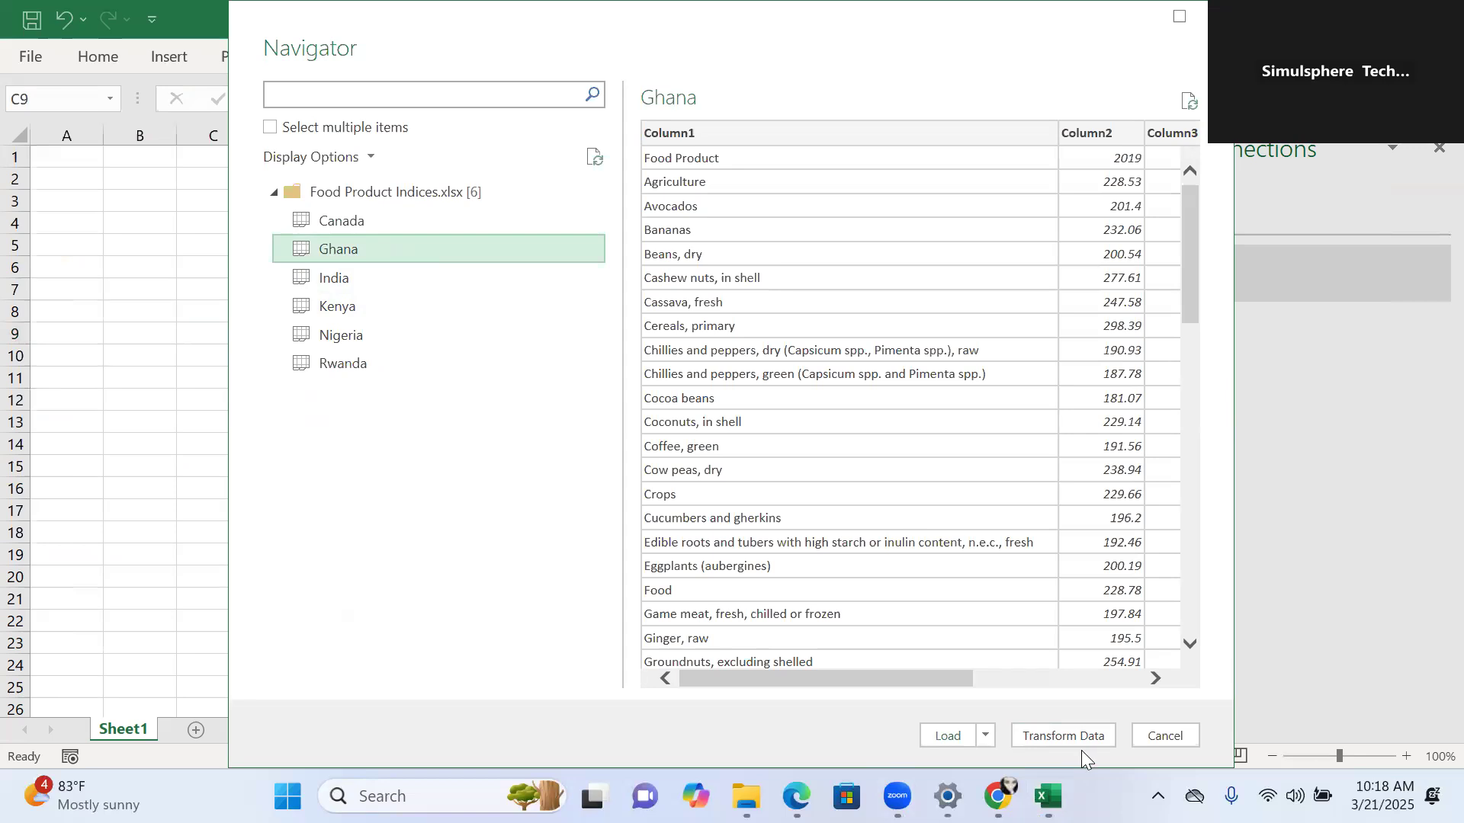
pyautogui.click(946, 734)
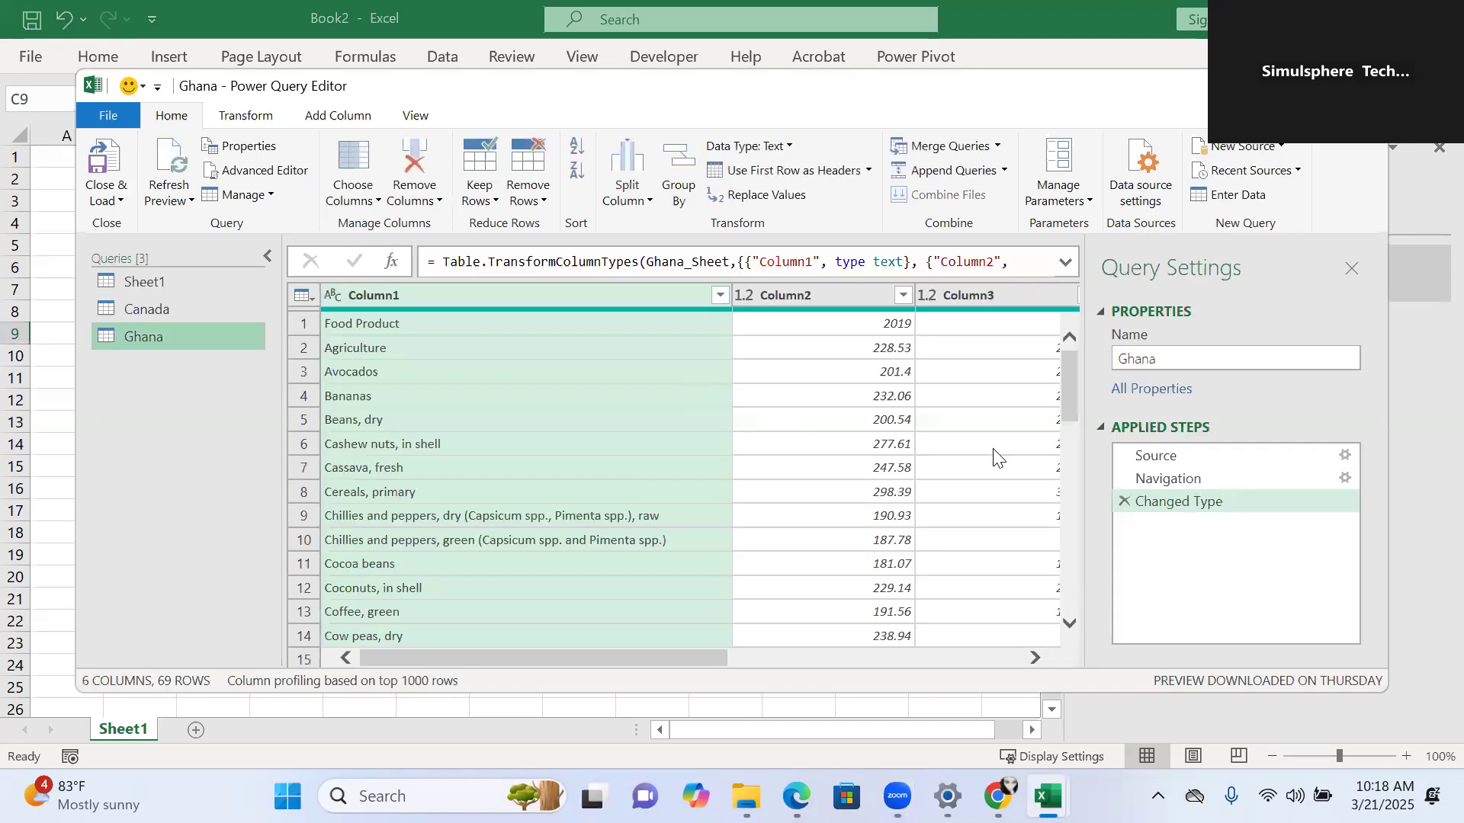
pyautogui.click(772, 173)
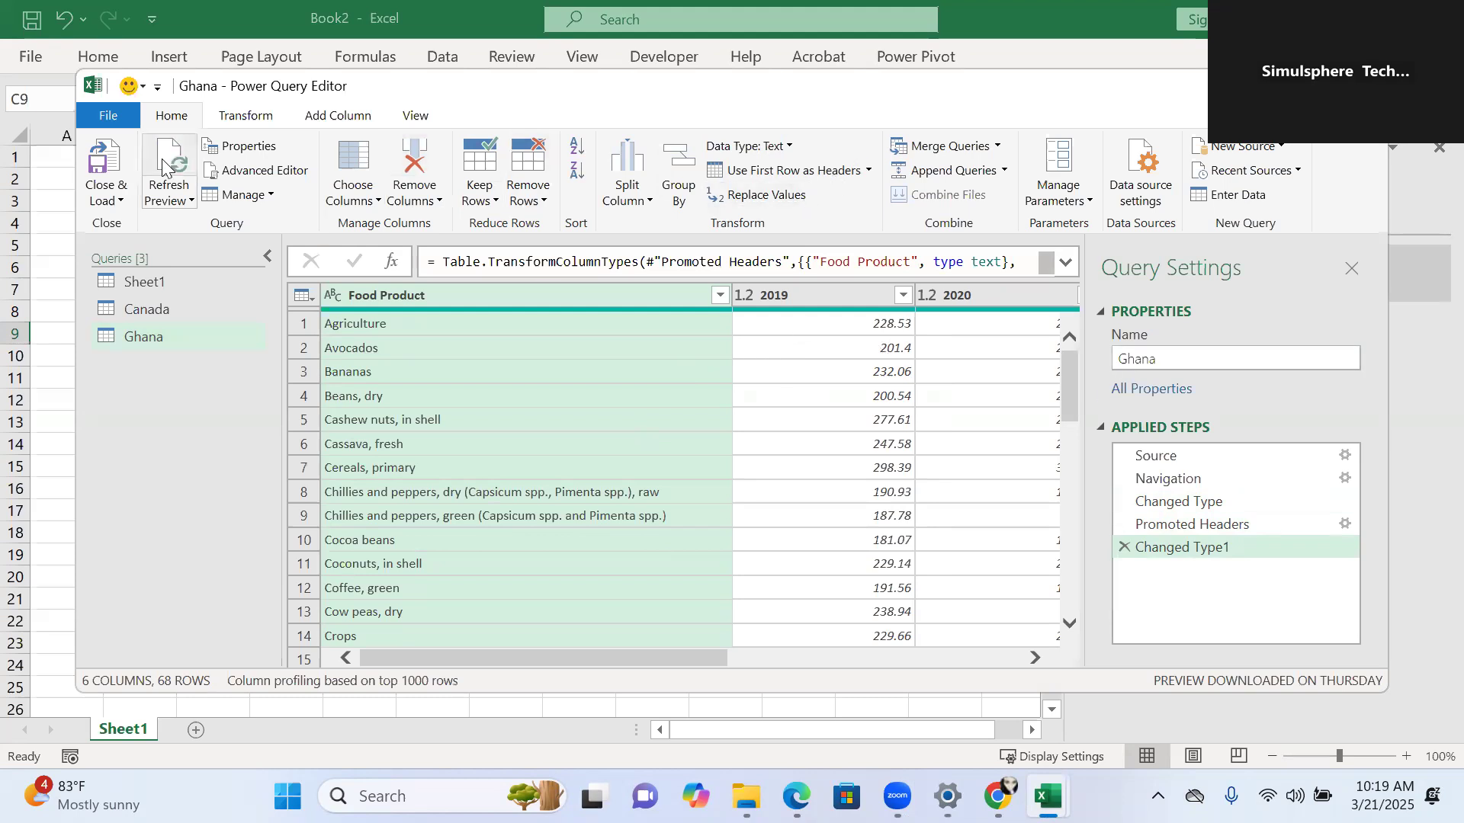
# - Close and load the Ghana query as a connection only, adding its data to the Data Model
pyautogui.click(122, 197)
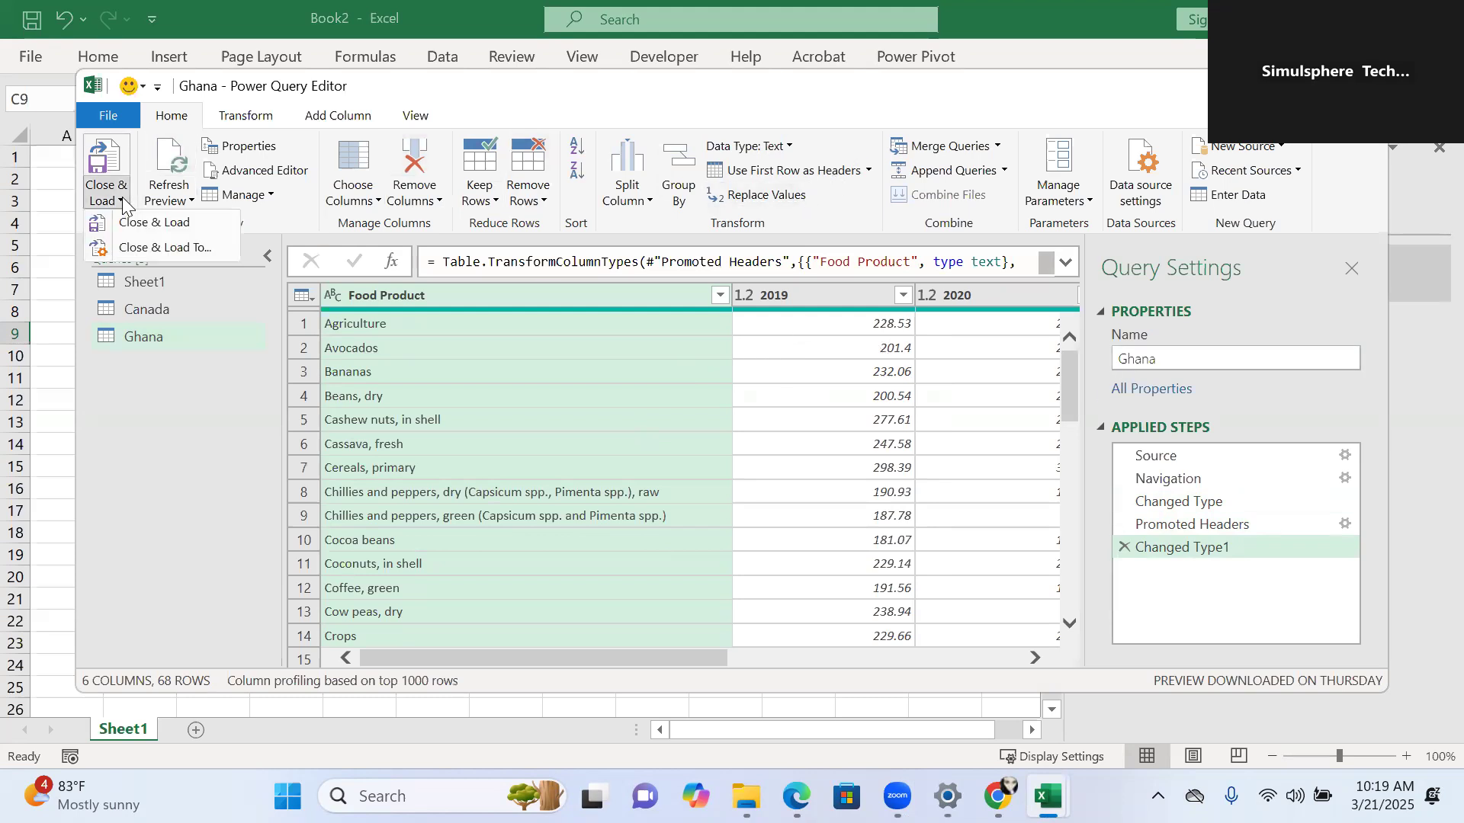
pyautogui.click(157, 248)
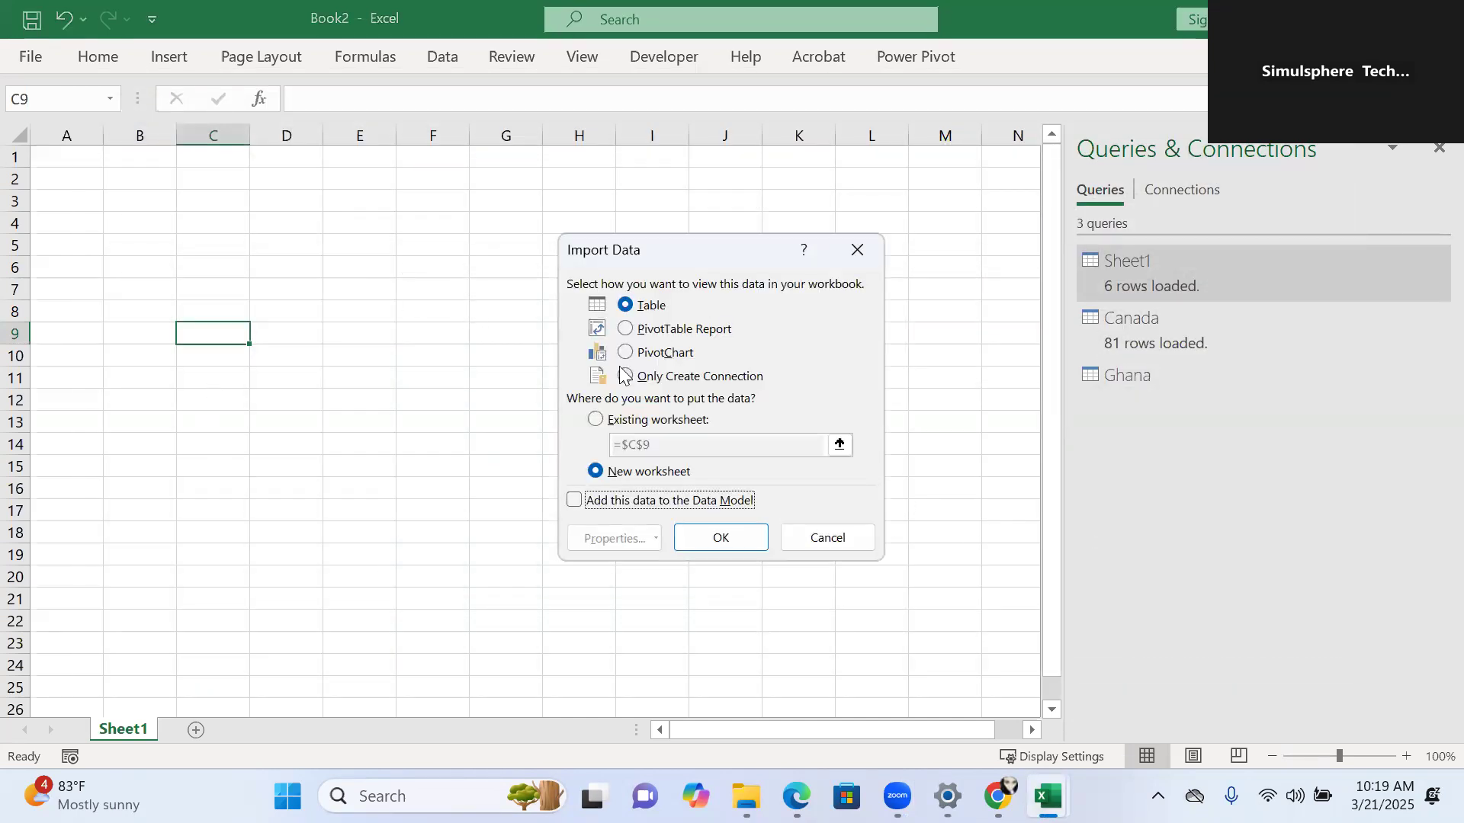
pyautogui.click(625, 375)
pyautogui.click(574, 501)
pyautogui.click(728, 547)
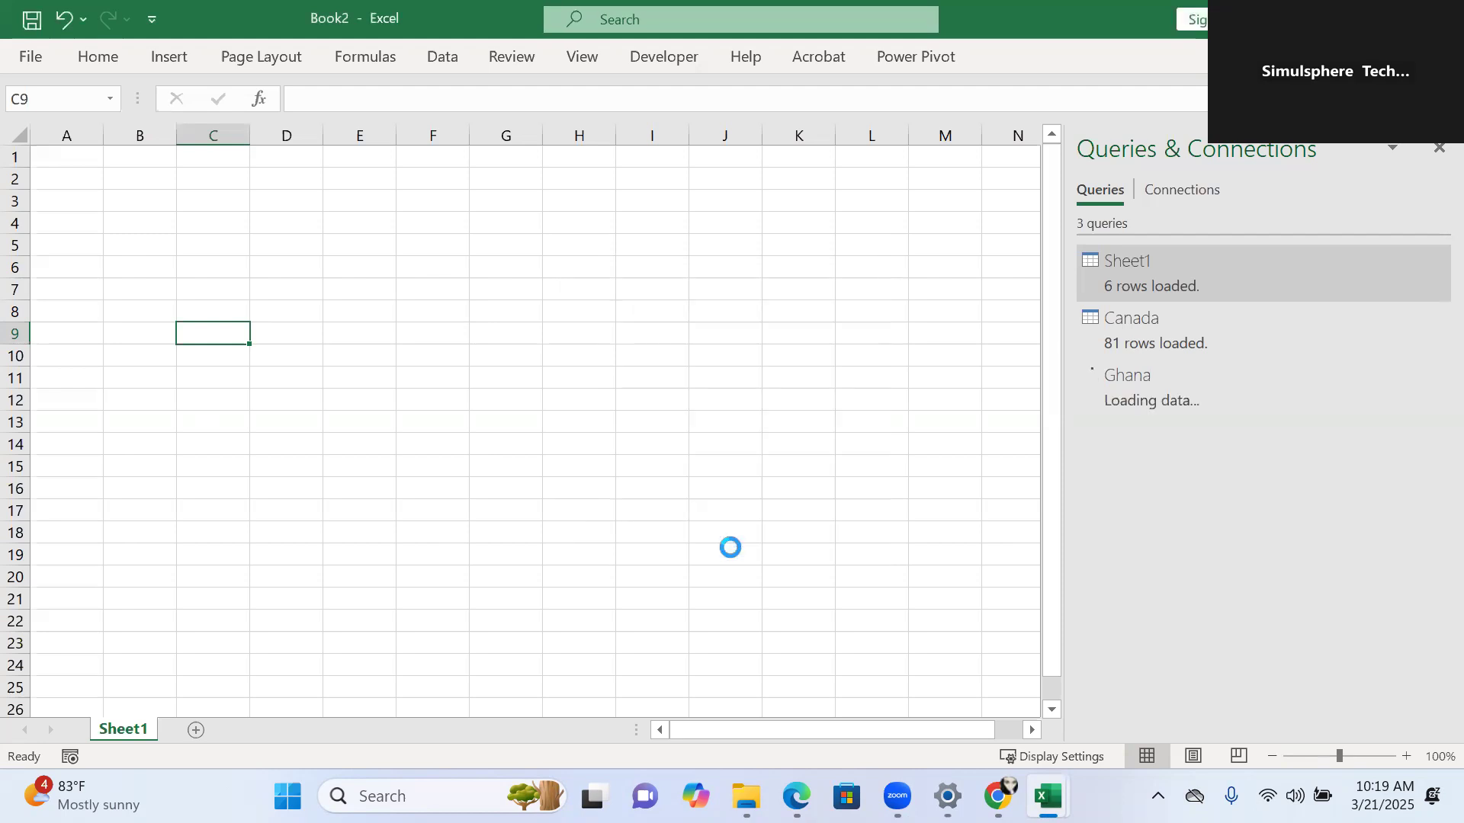
# - Import the "Food Product Indices" workbook once more to list its country sheets
pyautogui.click(444, 60)
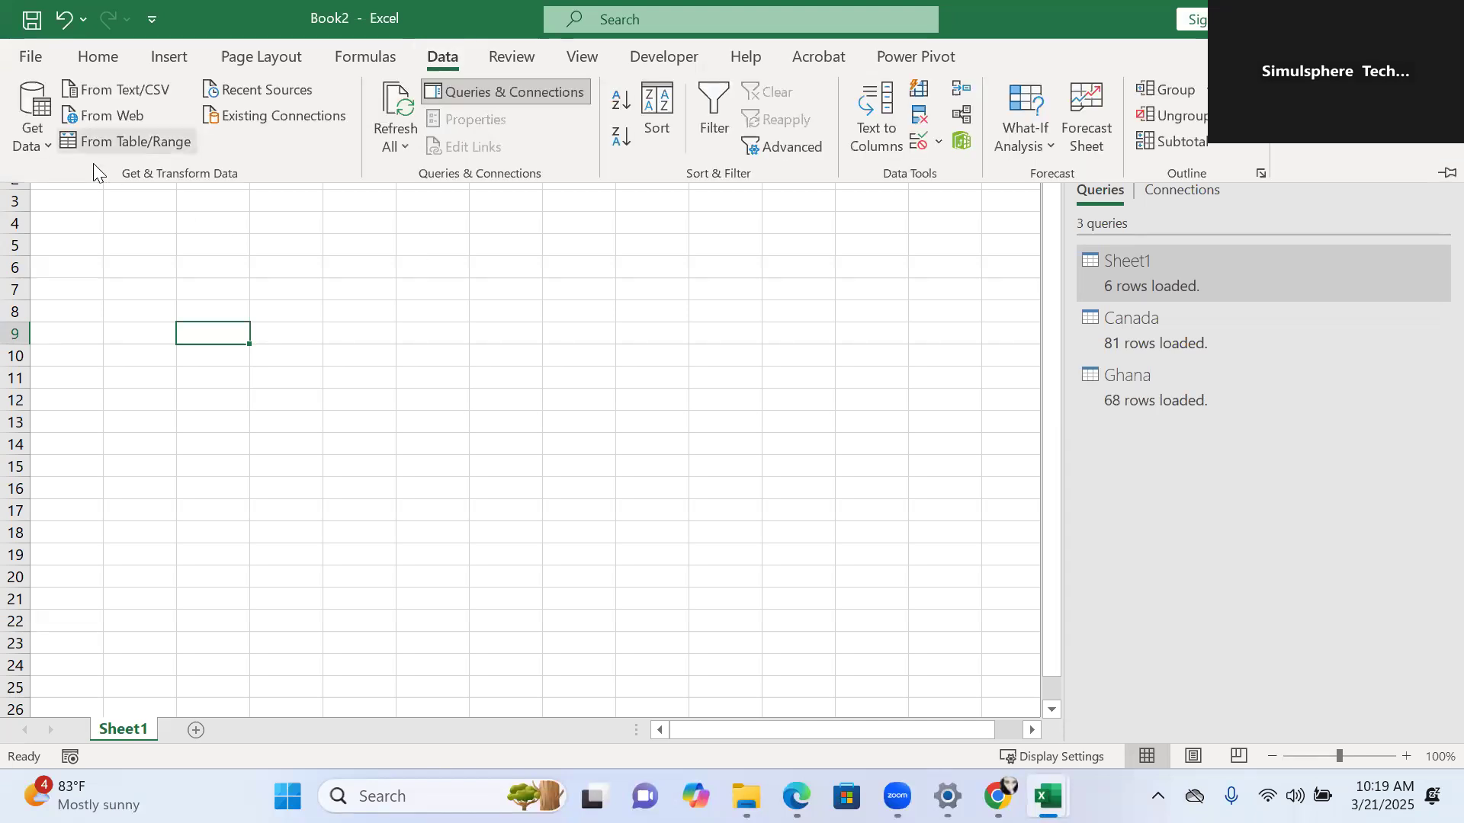
pyautogui.click(43, 142)
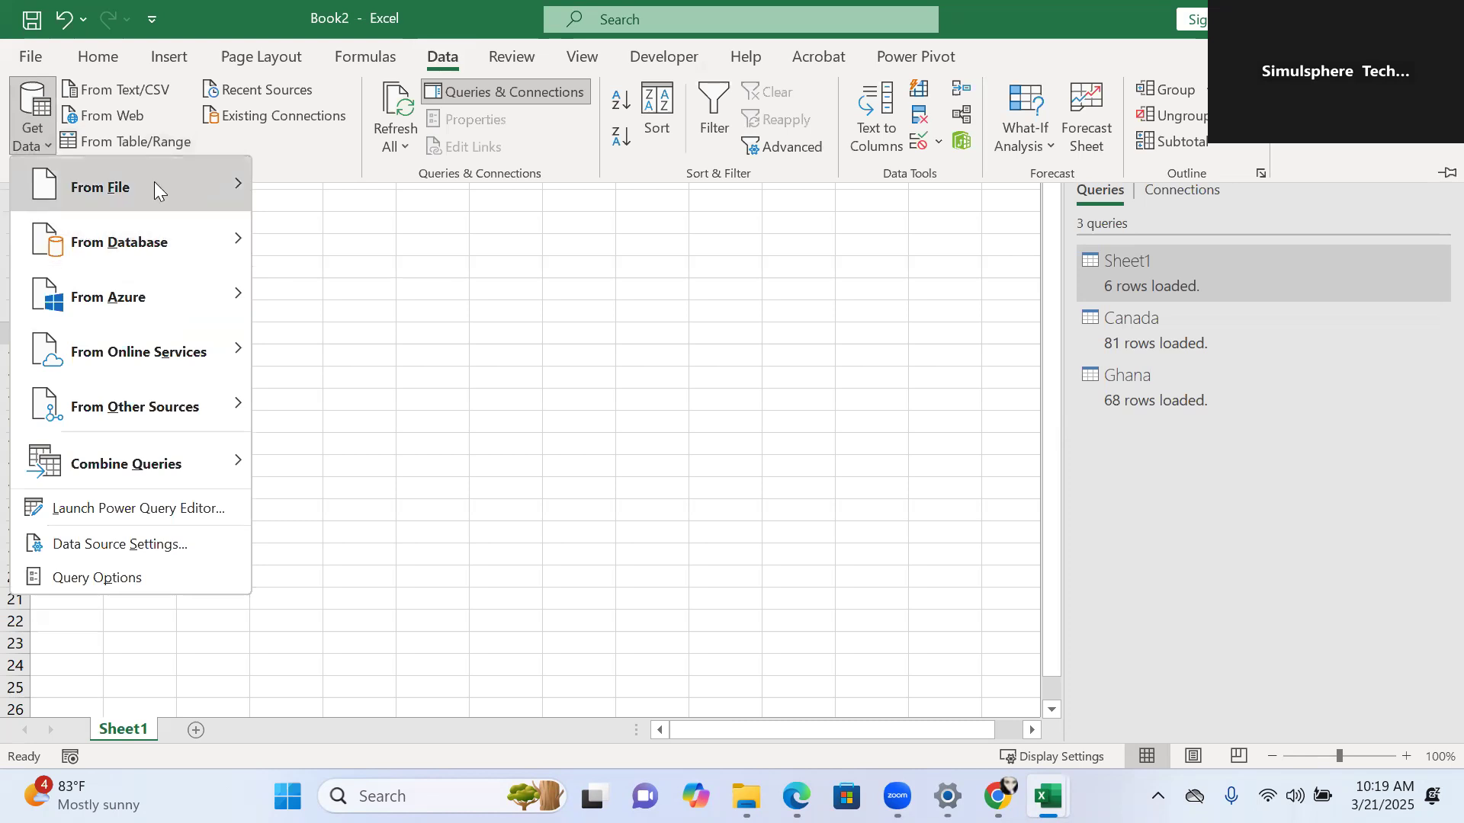
pyautogui.moveTo(154, 183)
pyautogui.click(303, 197)
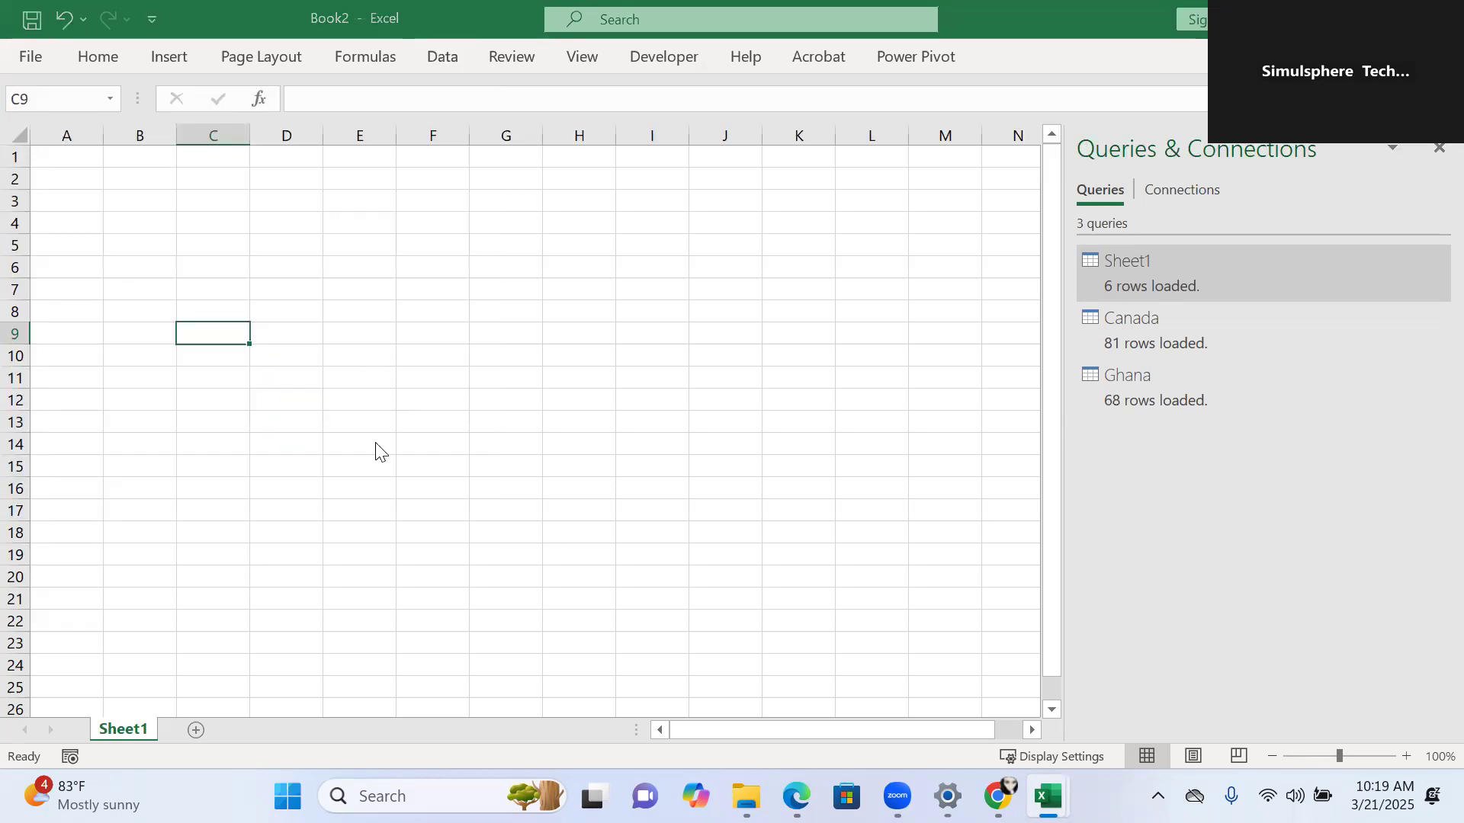
pyautogui.doubleClick(350, 285)
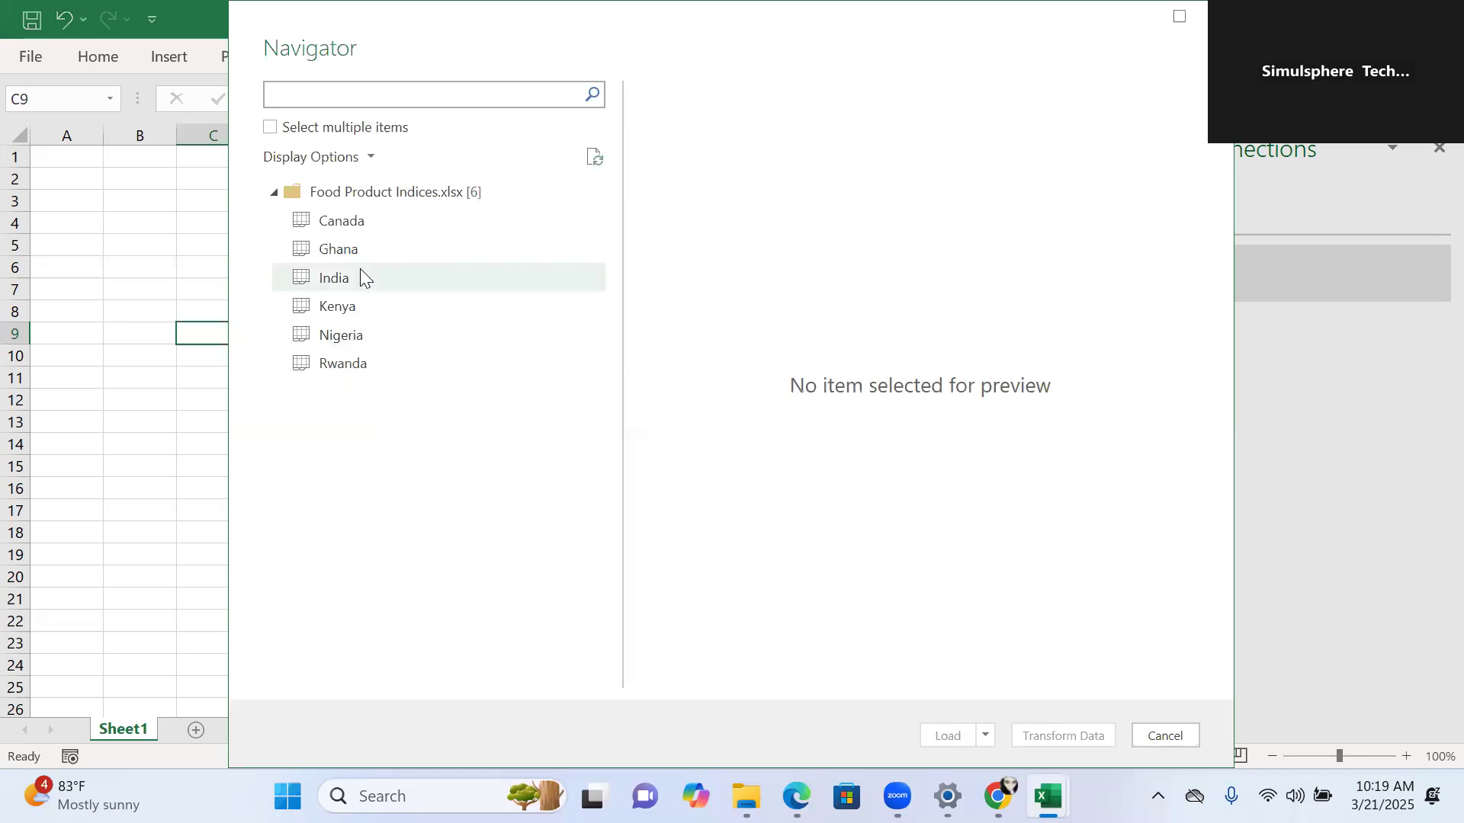
# - Open the India sheet in the Power Query Editor and promote its first row to headers
pyautogui.click(360, 269)
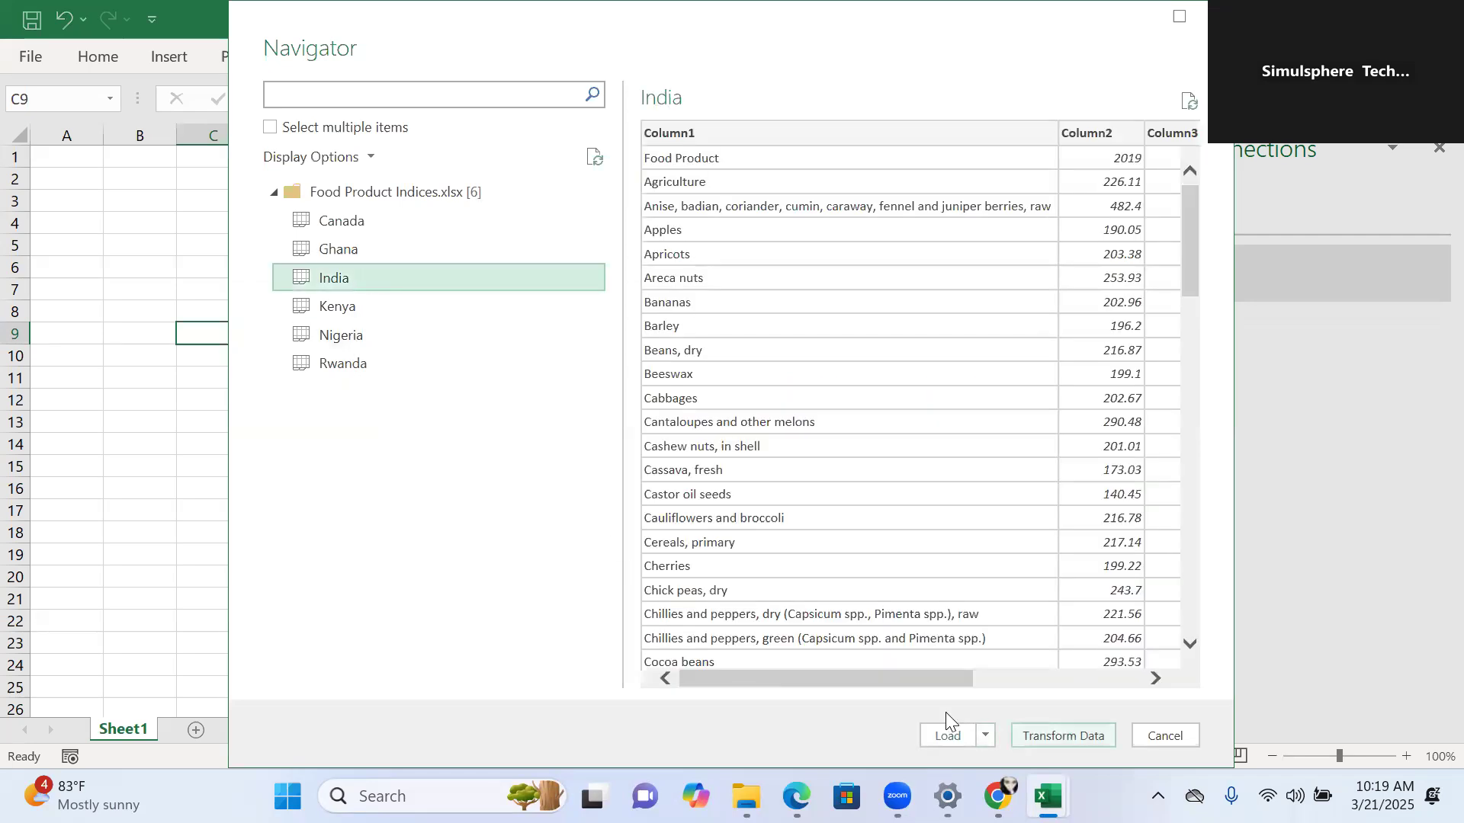
pyautogui.click(947, 724)
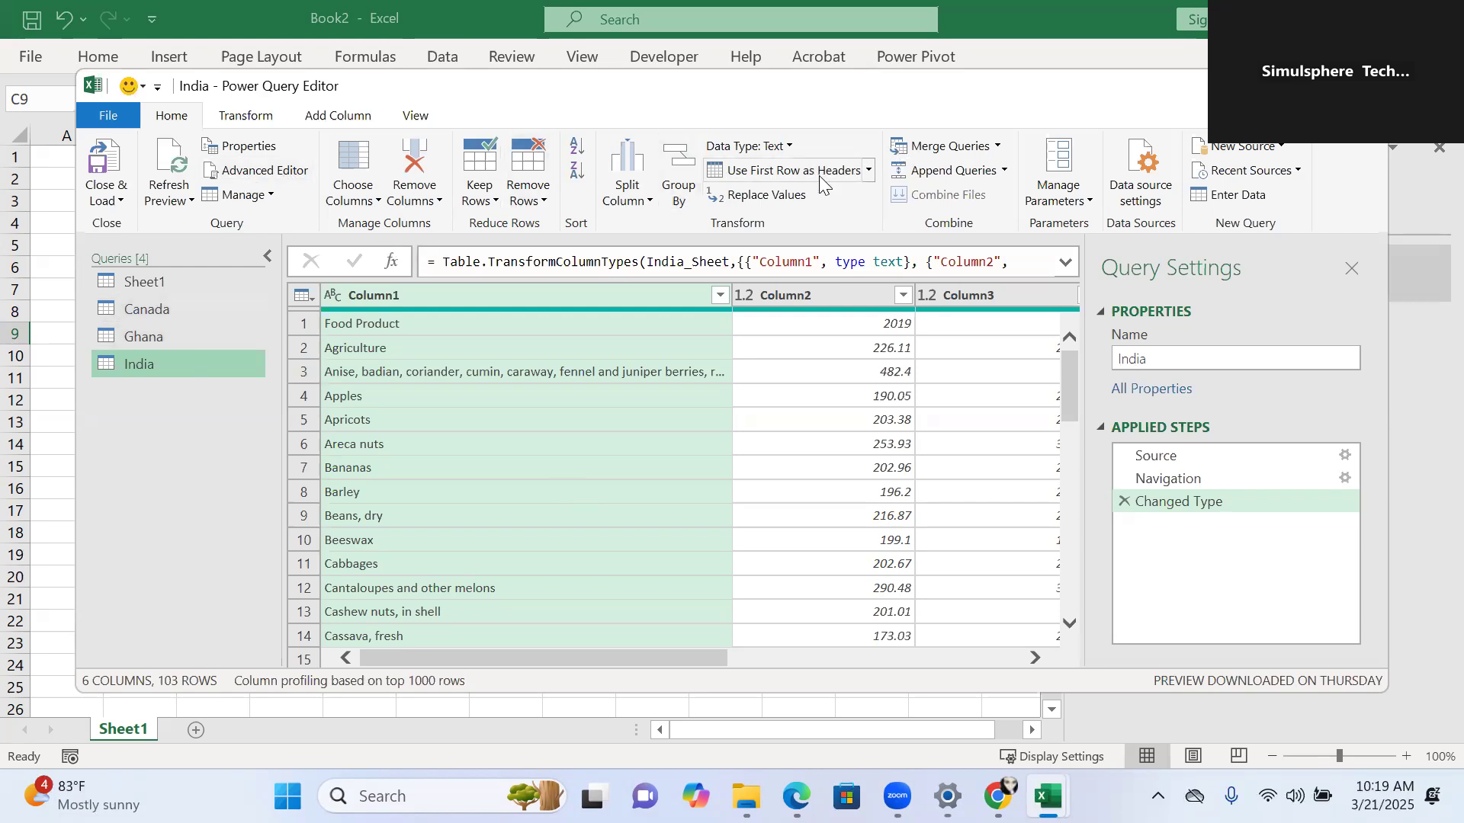
pyautogui.click(793, 170)
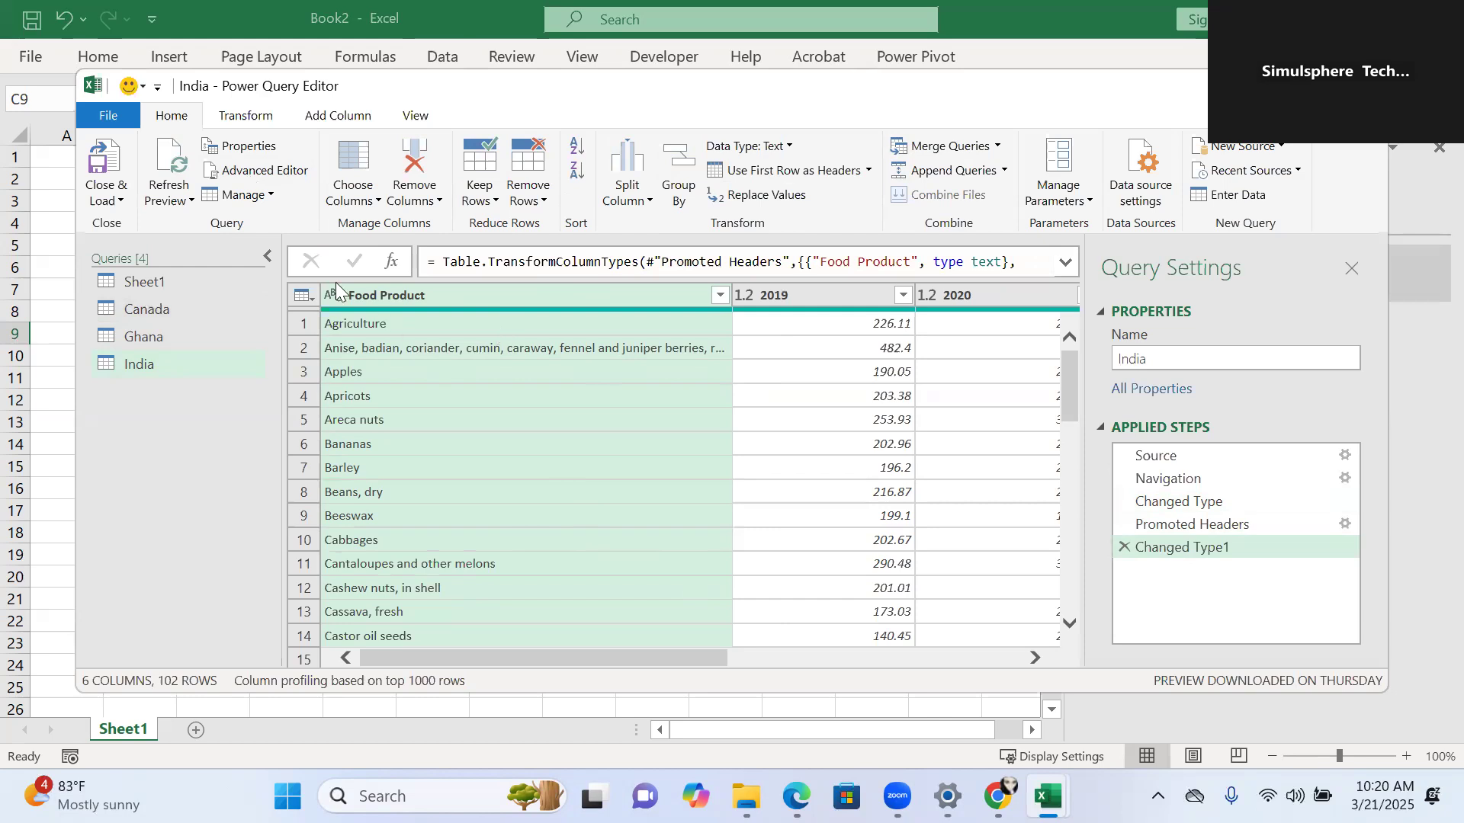
# - Close and load the India query as a connection only, adding its data to the Data Model
pyautogui.click(124, 199)
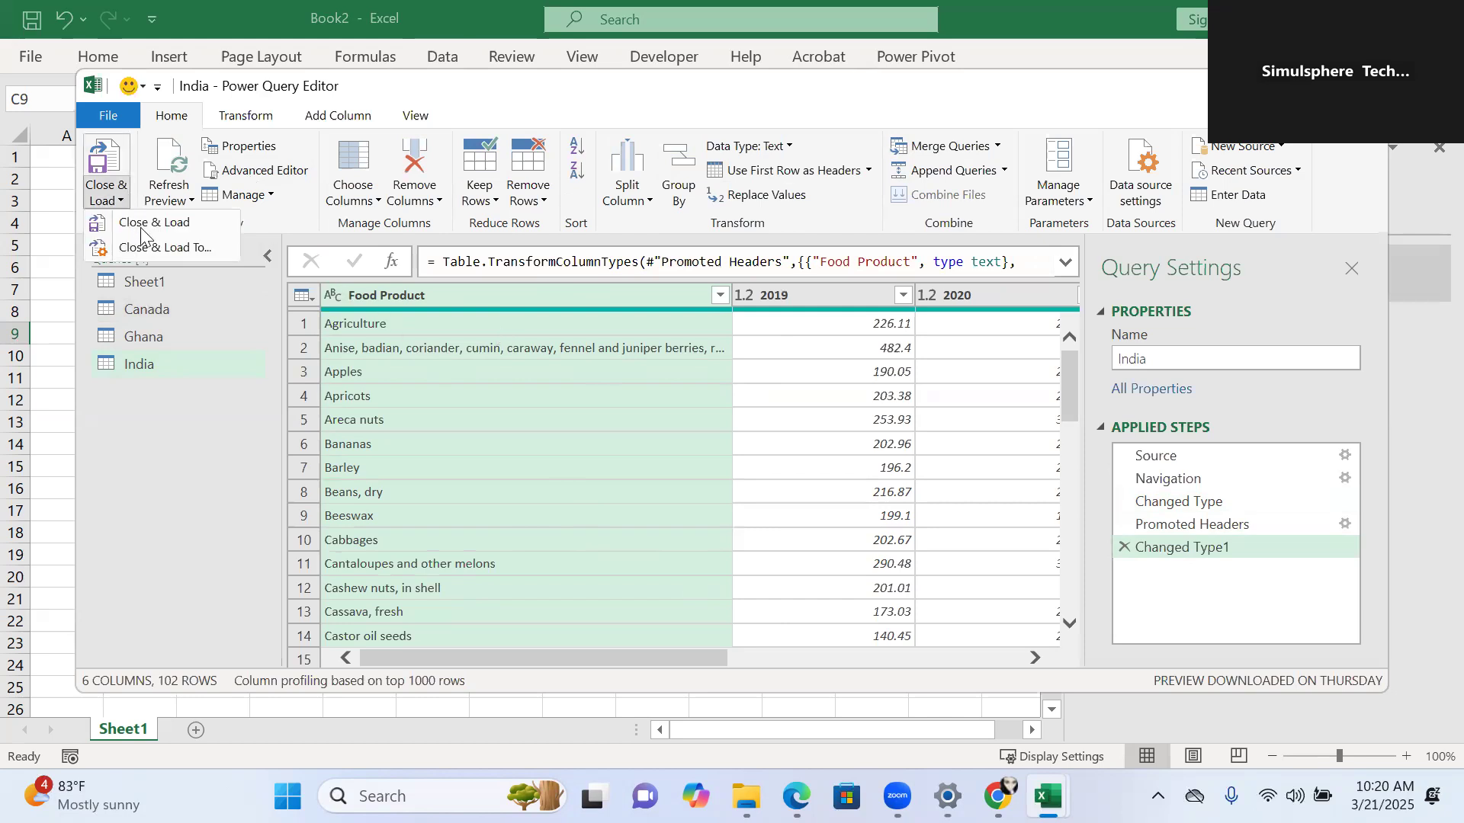
pyautogui.click(175, 248)
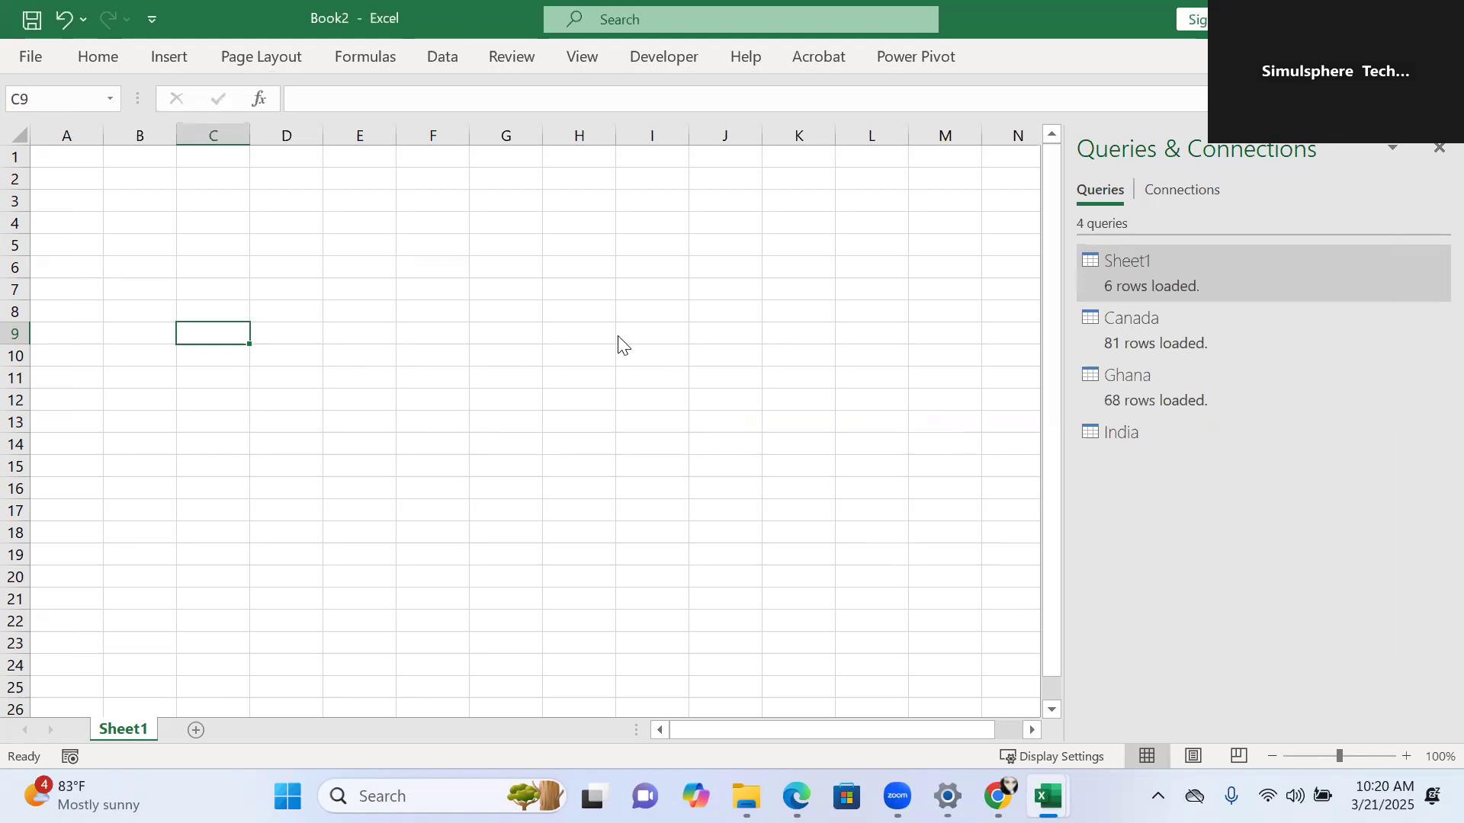
pyautogui.click(625, 376)
pyautogui.click(574, 500)
pyautogui.click(700, 546)
# - Import the "Food Product Indices" workbook again to list its country sheets
pyautogui.click(439, 67)
pyautogui.click(48, 144)
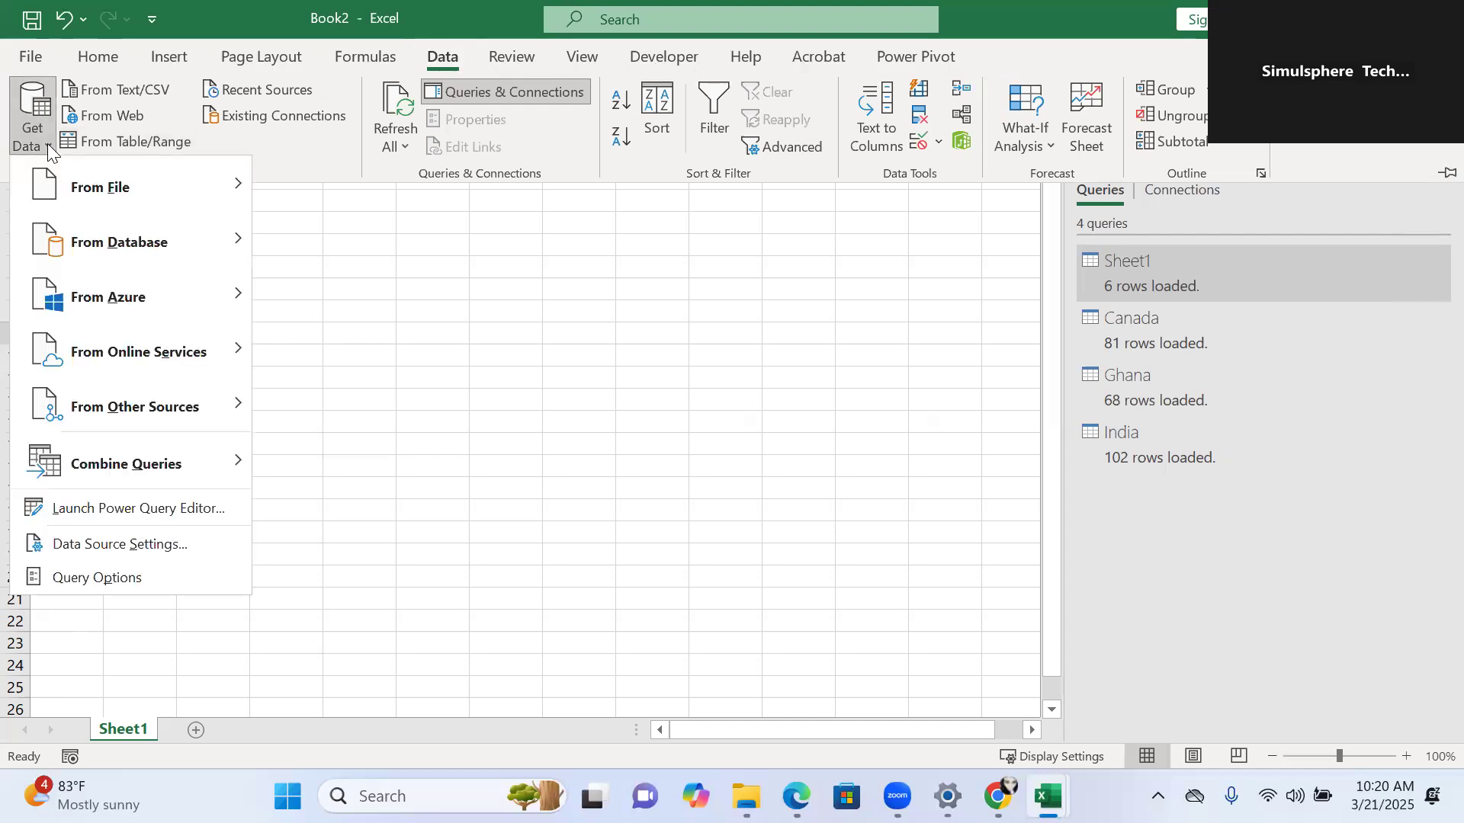
pyautogui.moveTo(221, 197)
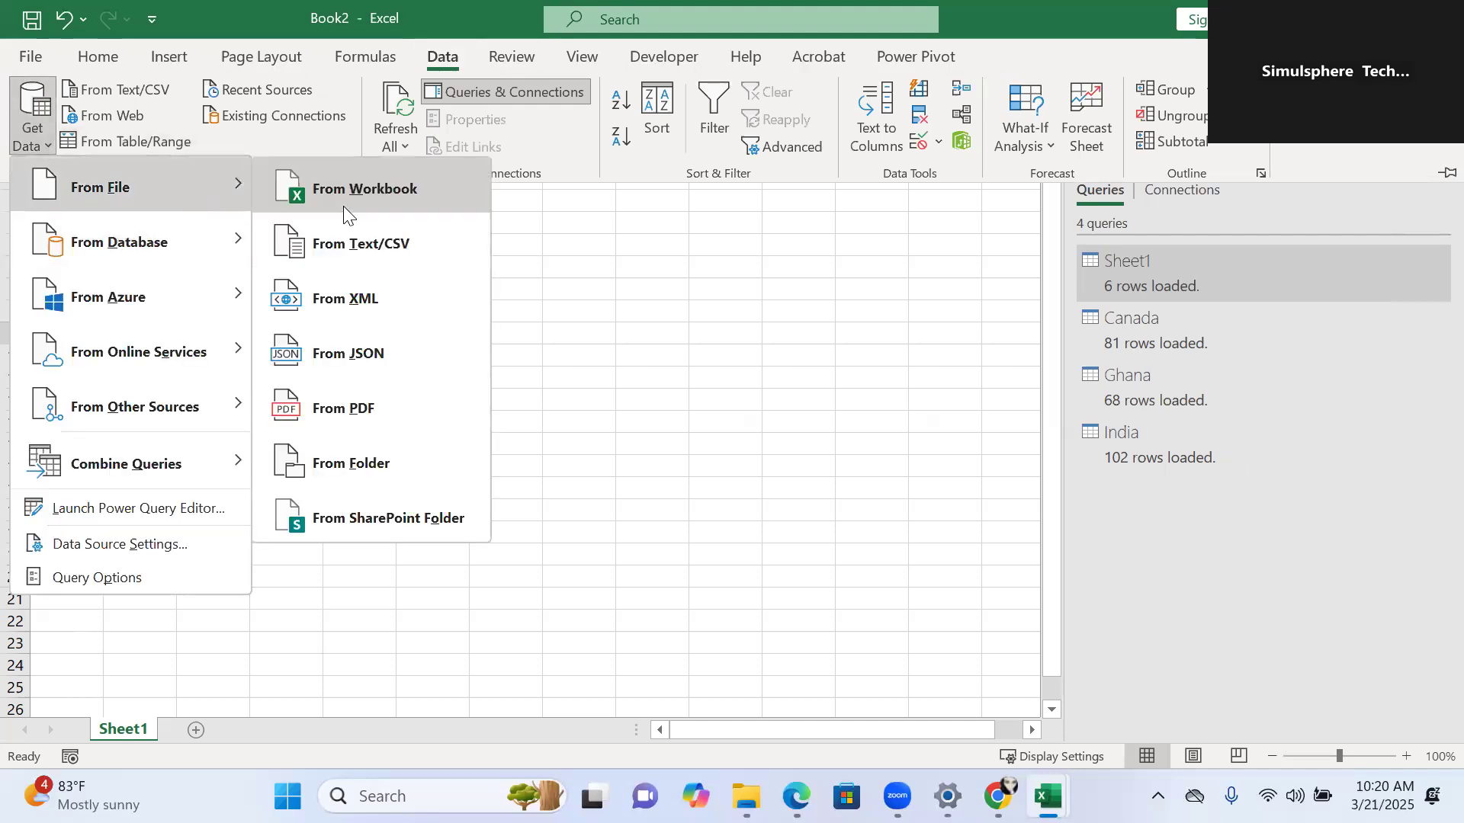
pyautogui.click(343, 205)
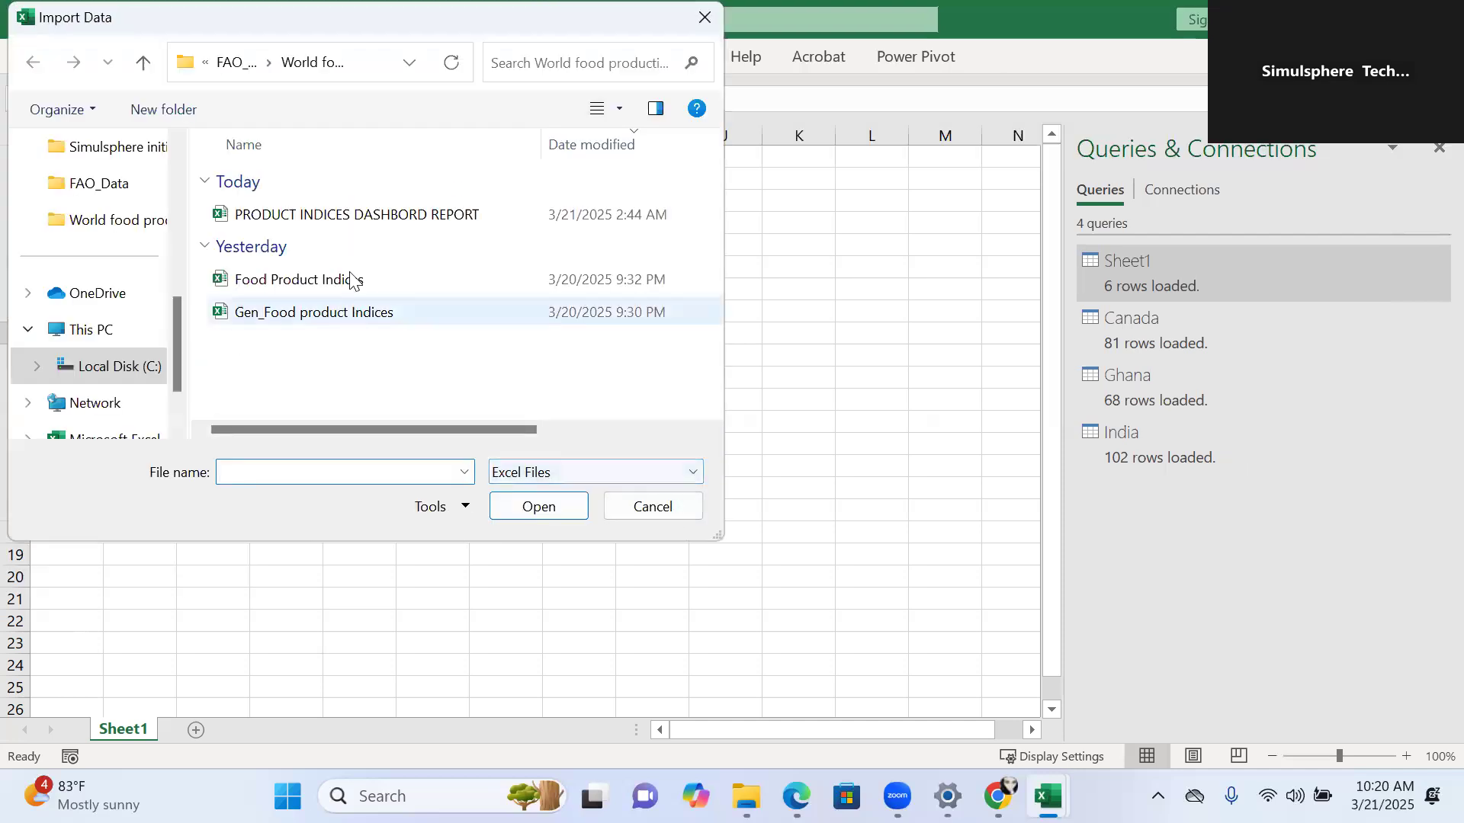
pyautogui.click(374, 279)
pyautogui.doubleClick(374, 281)
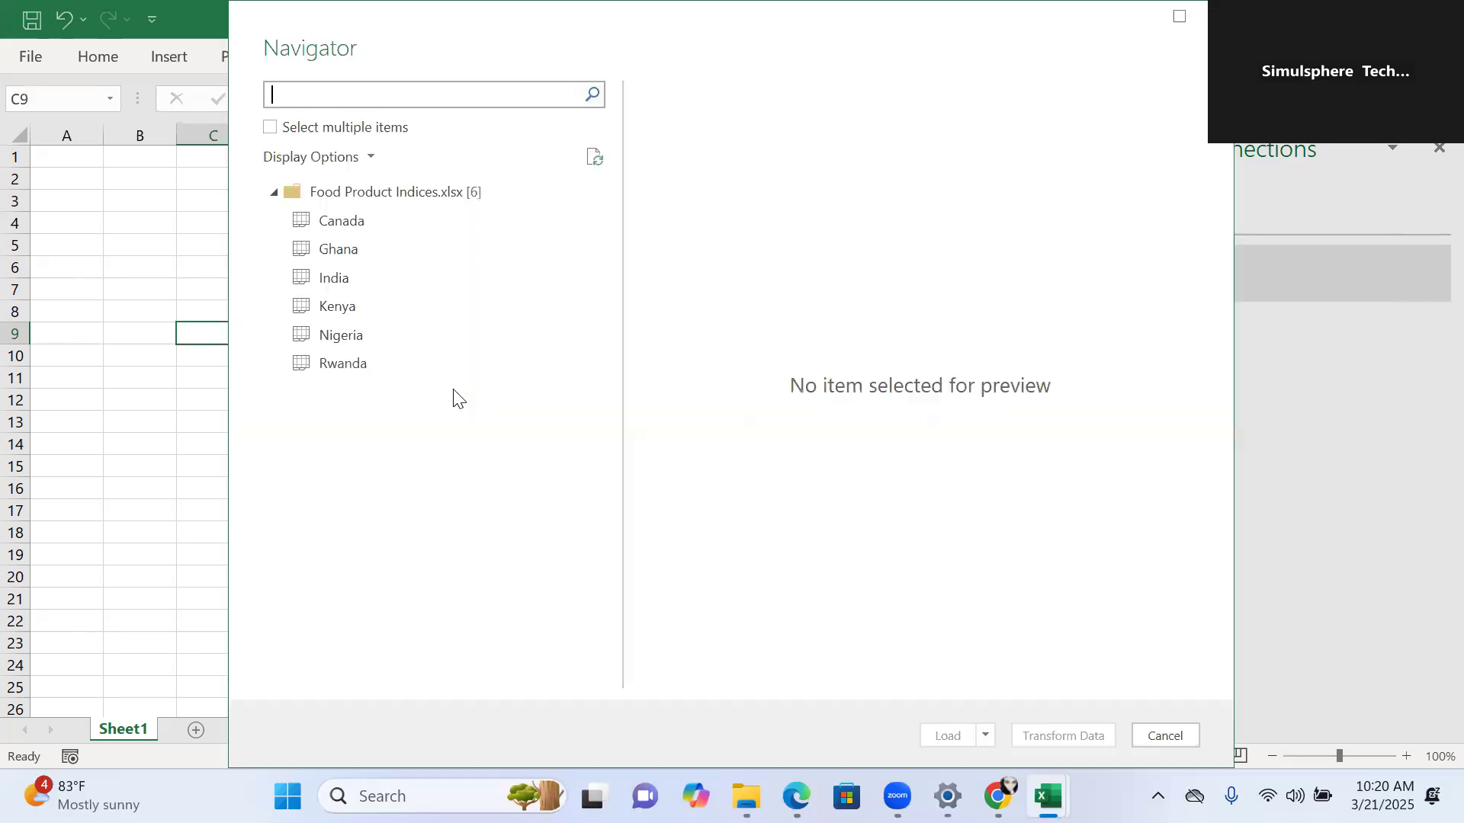
# - Open the Kenya sheet in the Power Query Editor and promote its first row to headers
pyautogui.click(347, 319)
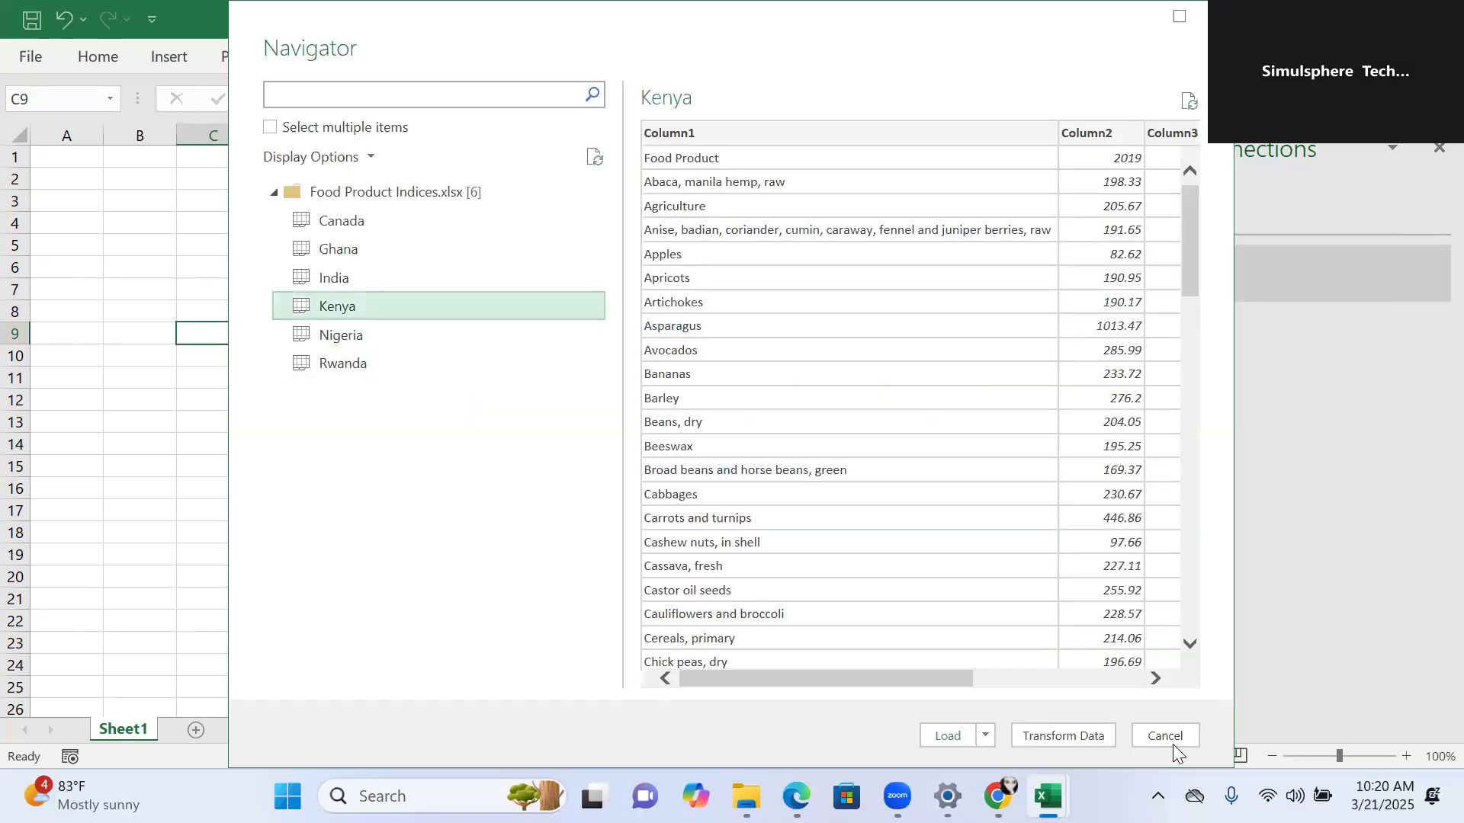
pyautogui.click(1084, 735)
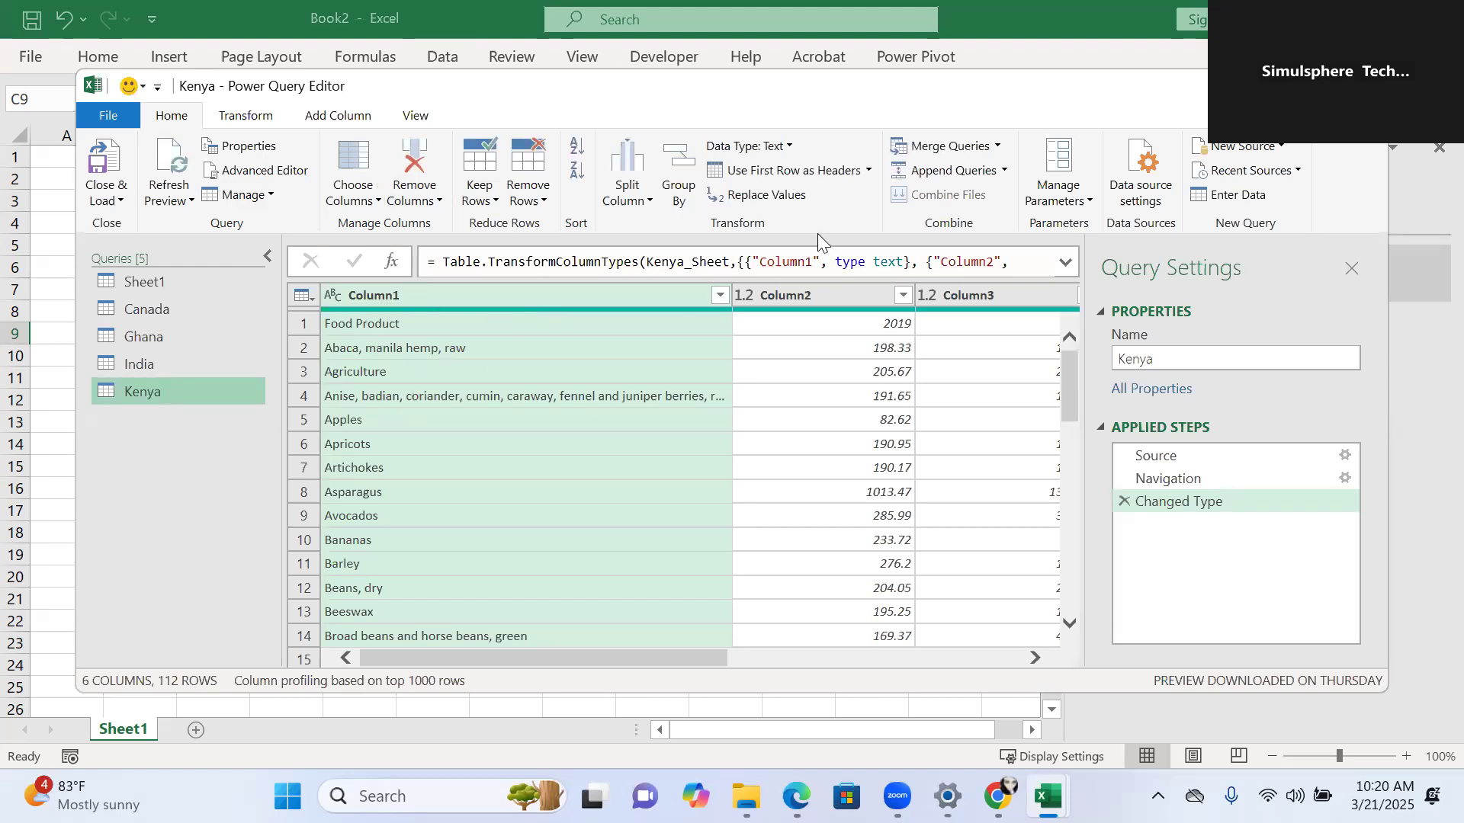
pyautogui.click(788, 169)
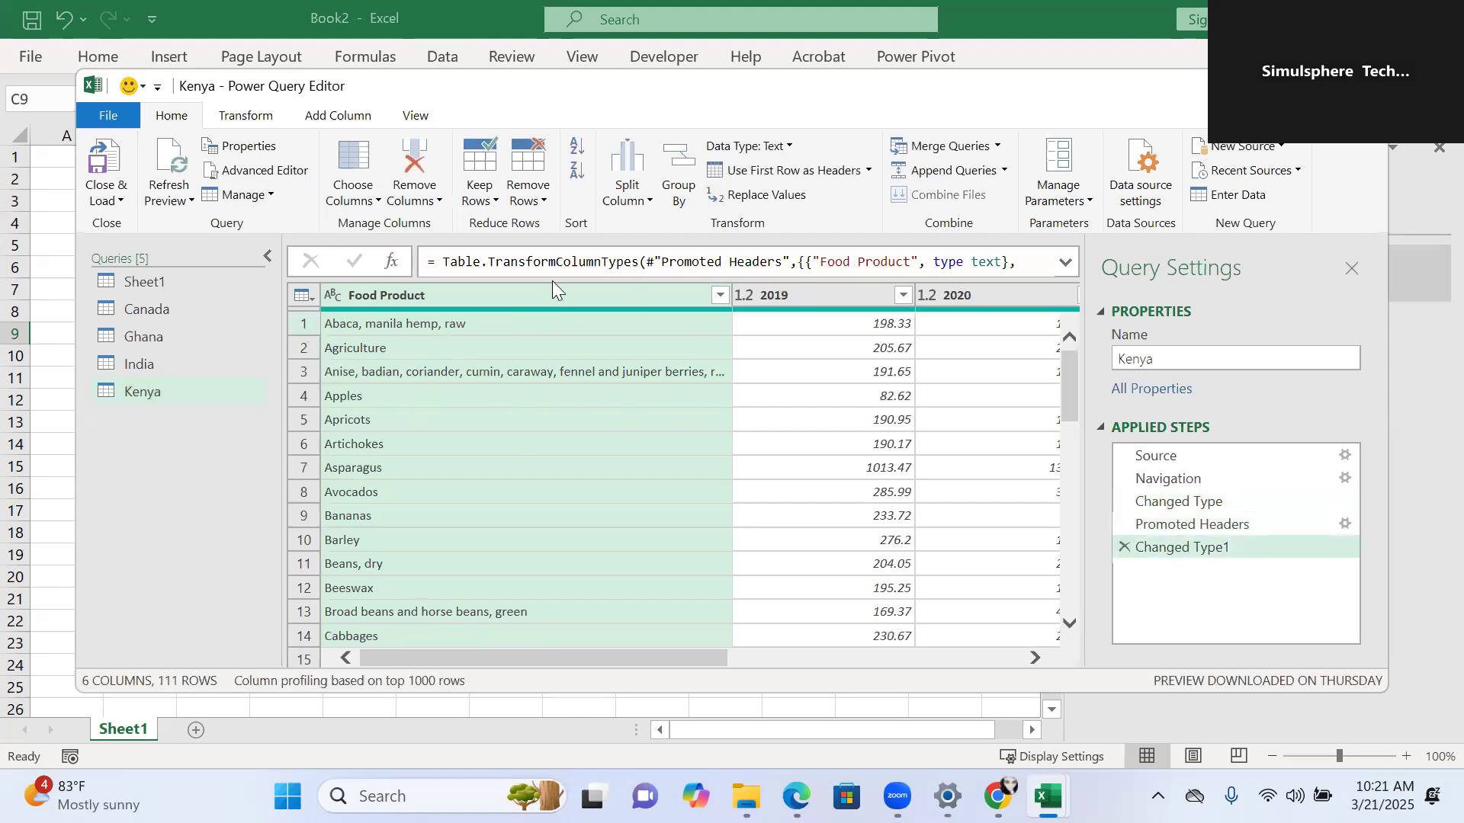
# - Search the Kenya query's Food Product filter values for "gra", then clear the search and keep all items selected
pyautogui.click(719, 298)
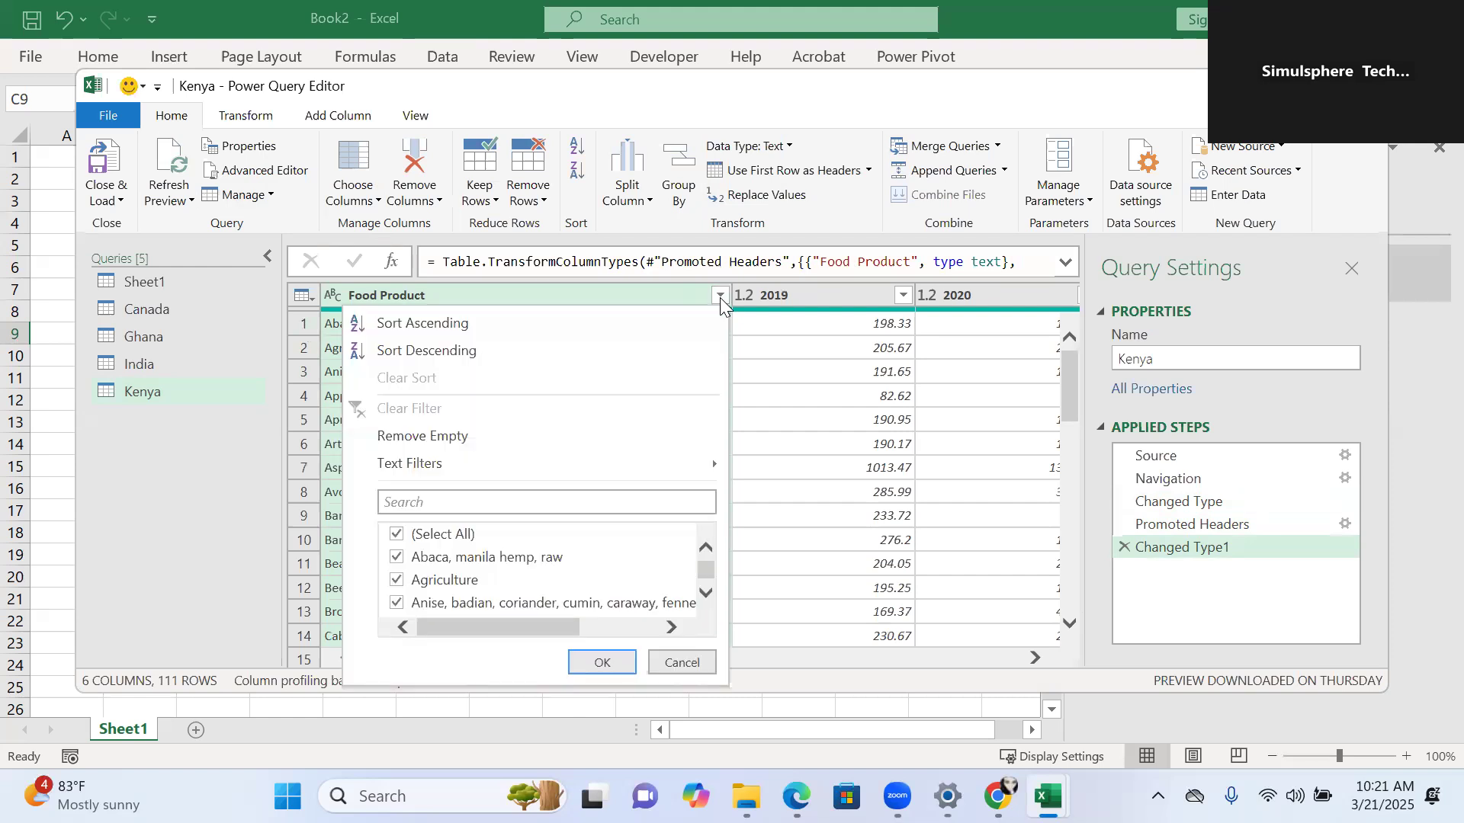
pyautogui.click(577, 503)
pyautogui.write('gra')
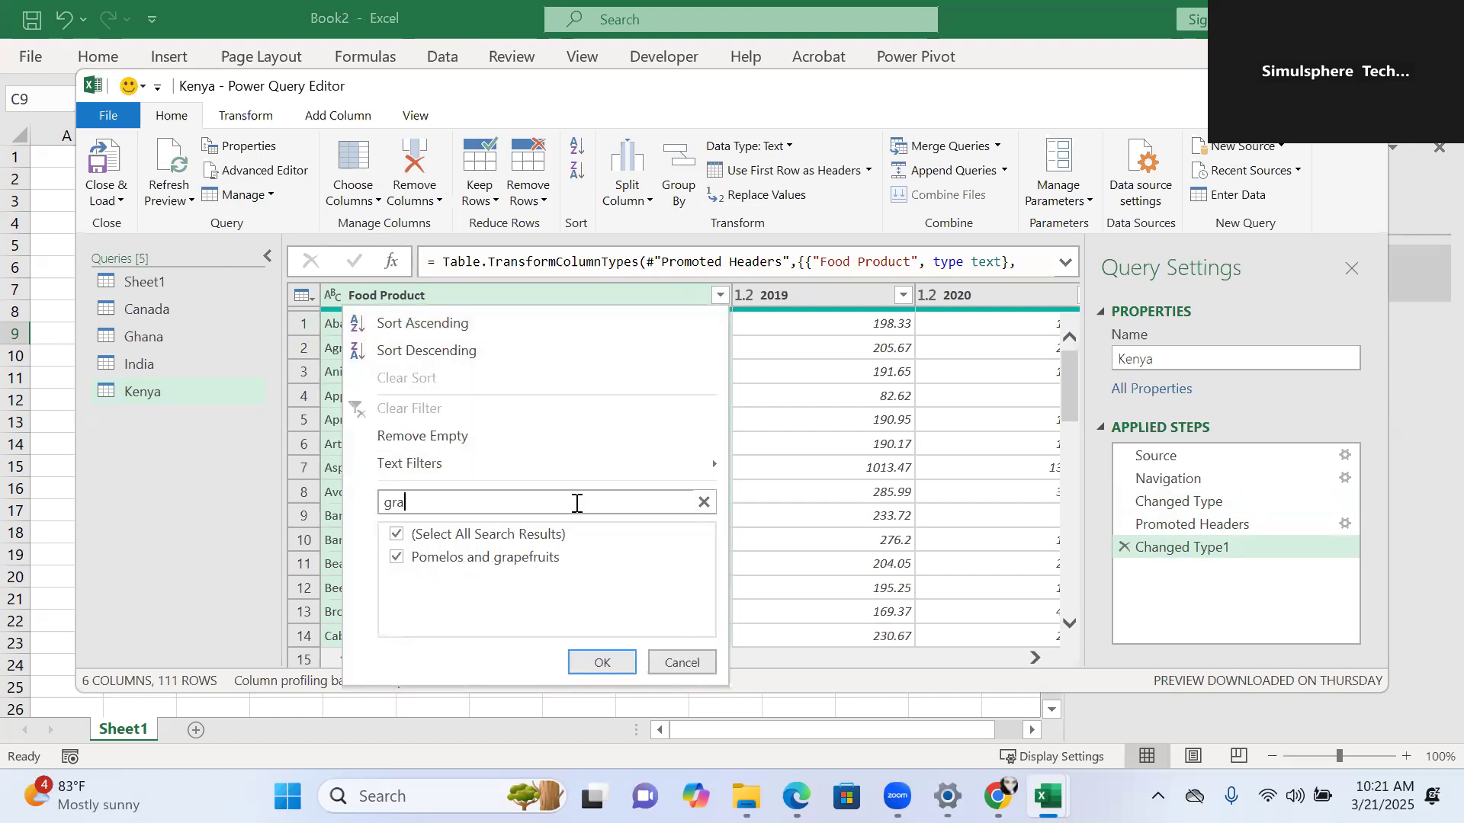
pyautogui.press('BackSpace')
pyautogui.press('BackSpace')
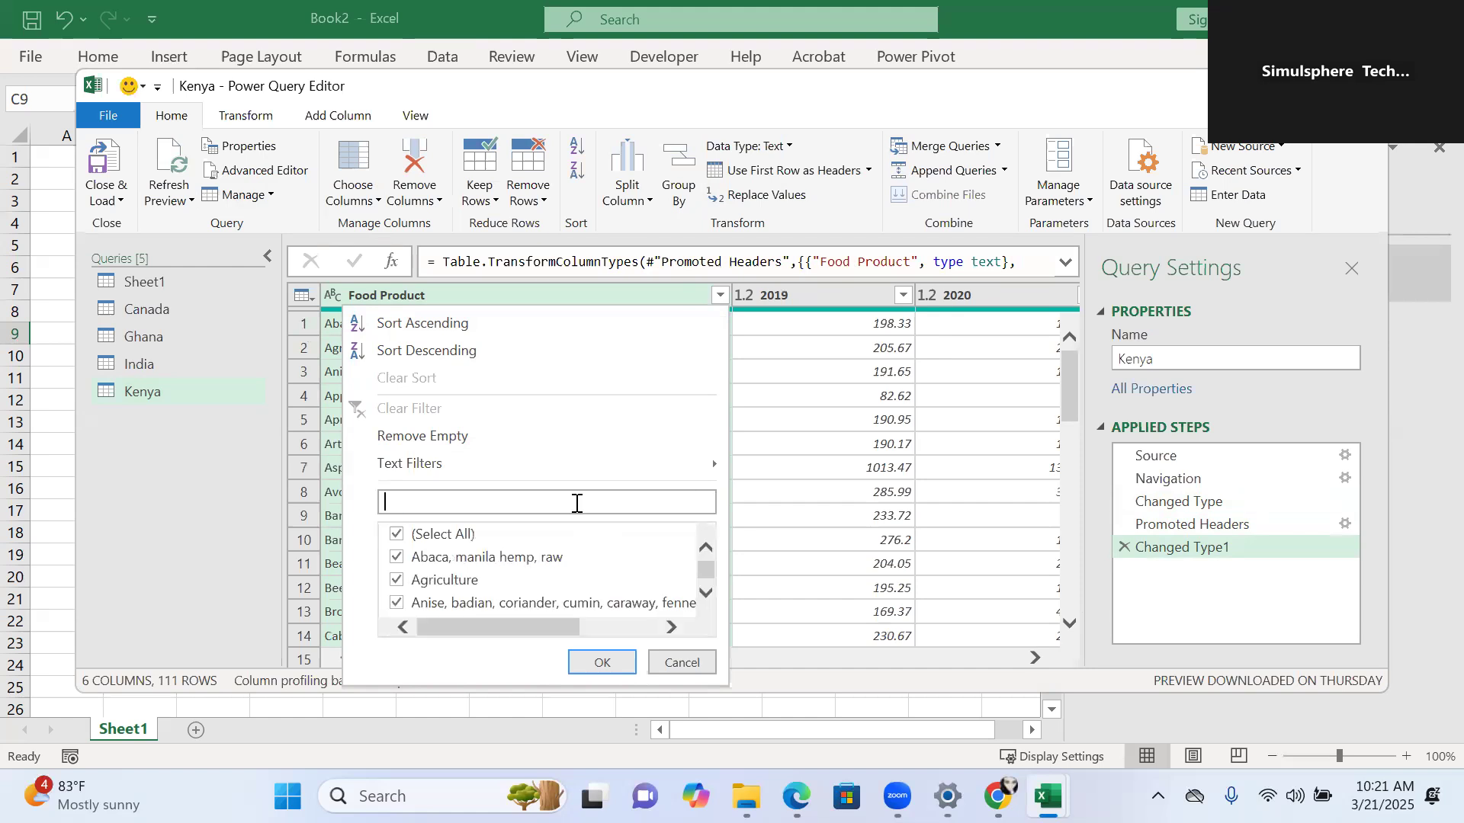
pyautogui.click(601, 662)
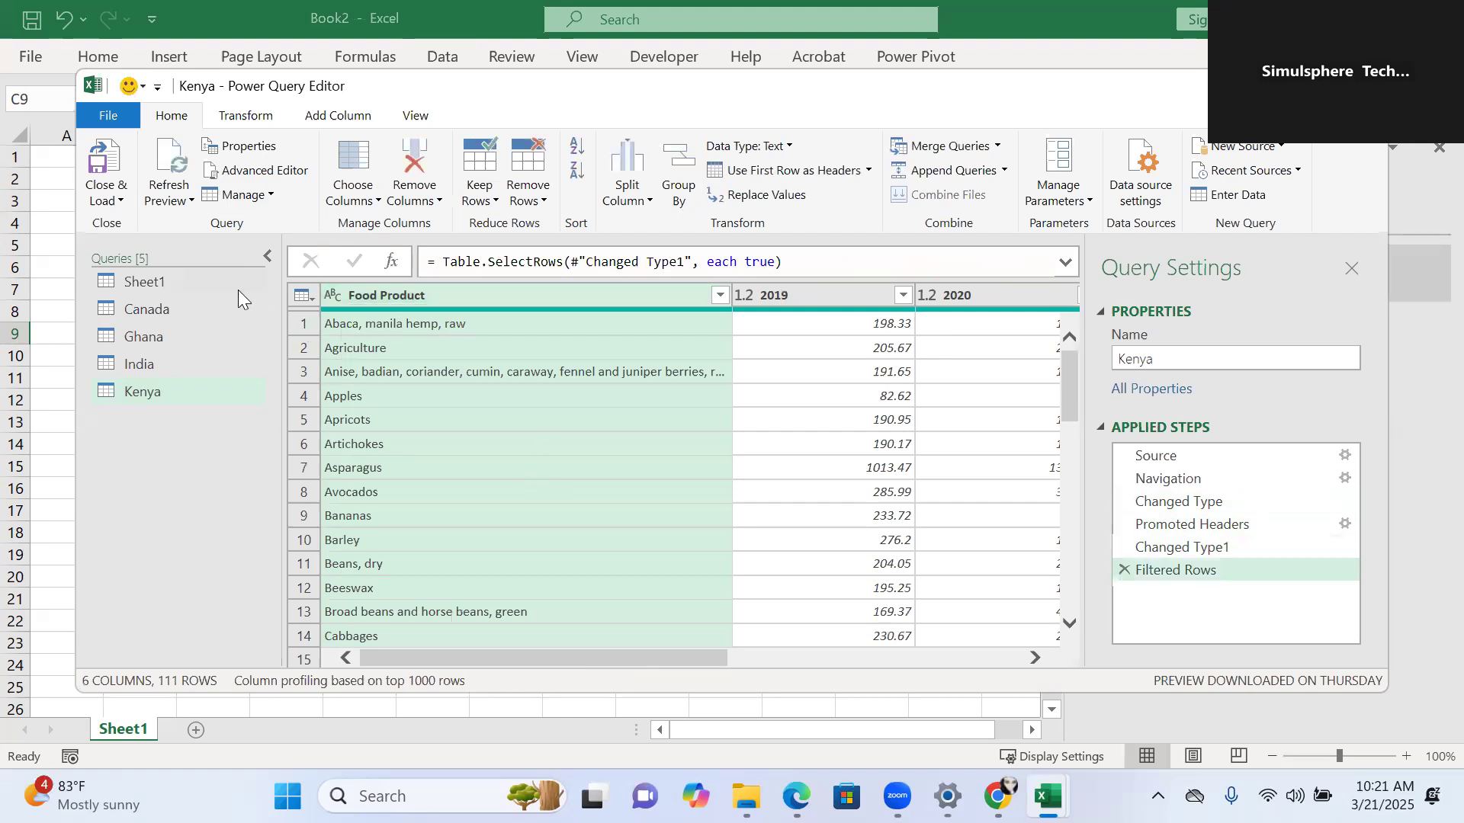
# - Close and load the Kenya query as a connection only, adding its data to the Data Model
pyautogui.click(121, 201)
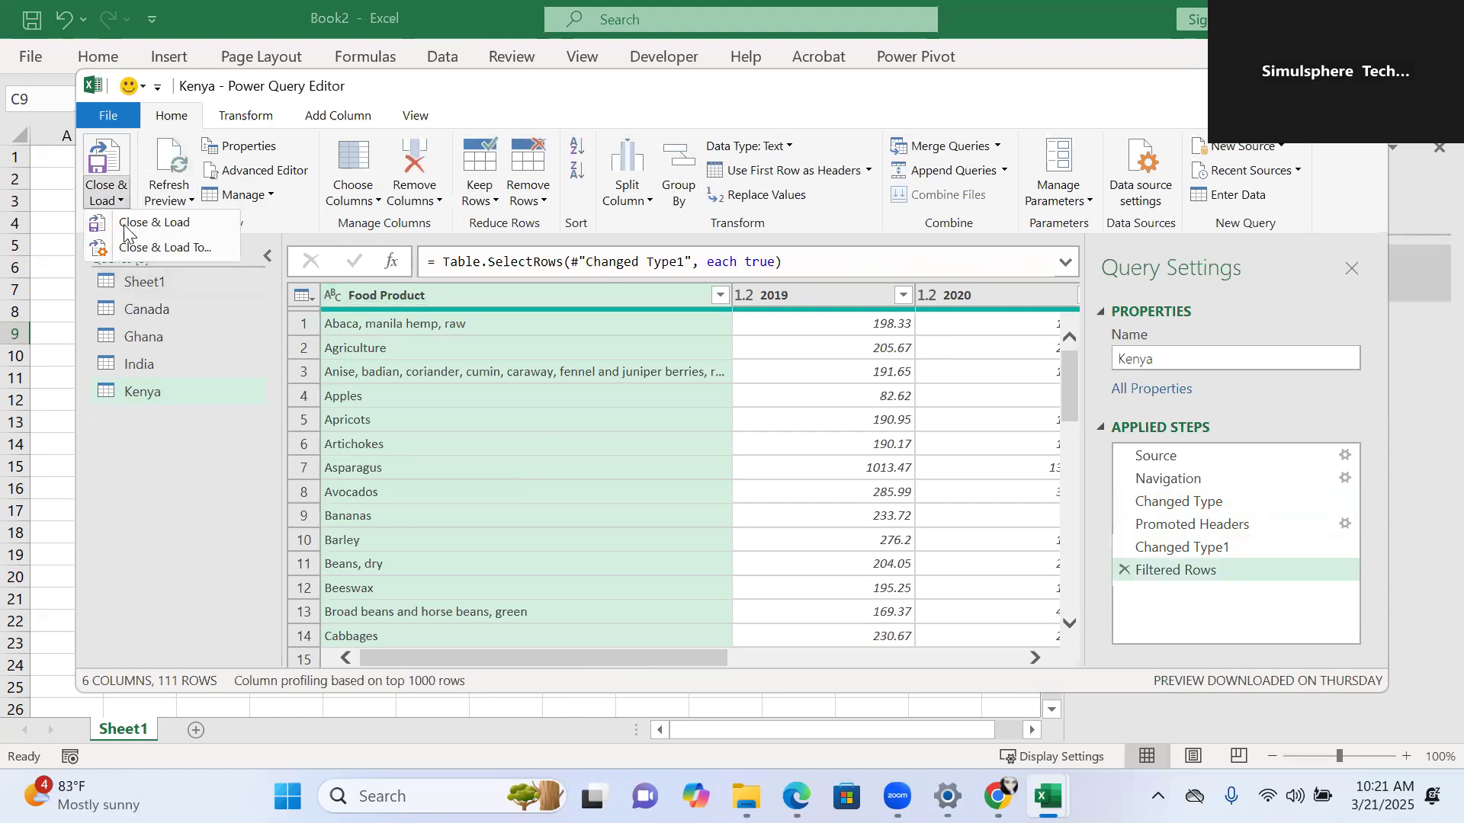
pyautogui.click(137, 250)
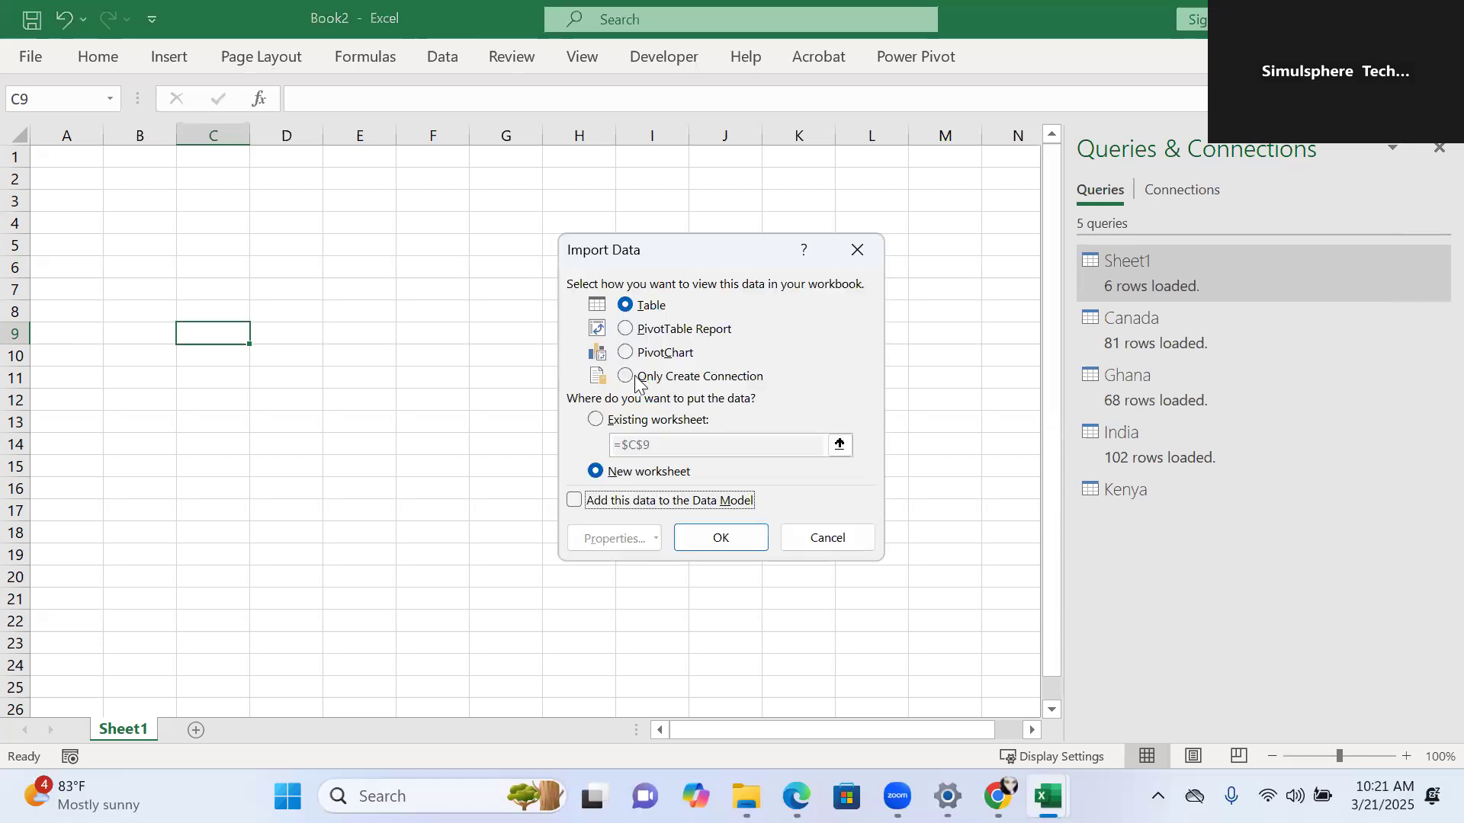
pyautogui.click(628, 377)
pyautogui.click(574, 501)
pyautogui.click(719, 538)
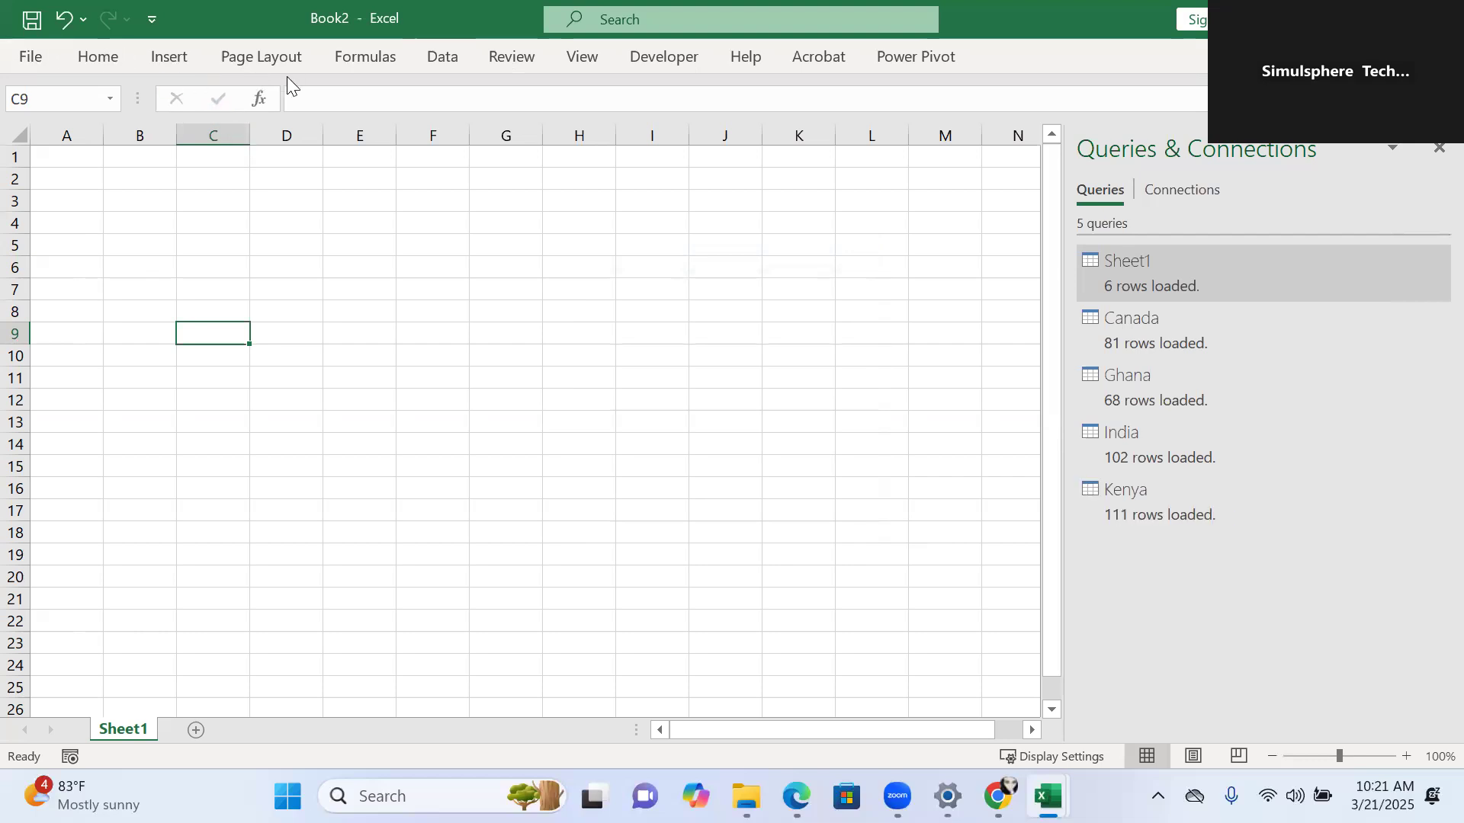
# - Import the "Food Product Indices" workbook again to reach its Nigeria sheet
pyautogui.click(442, 60)
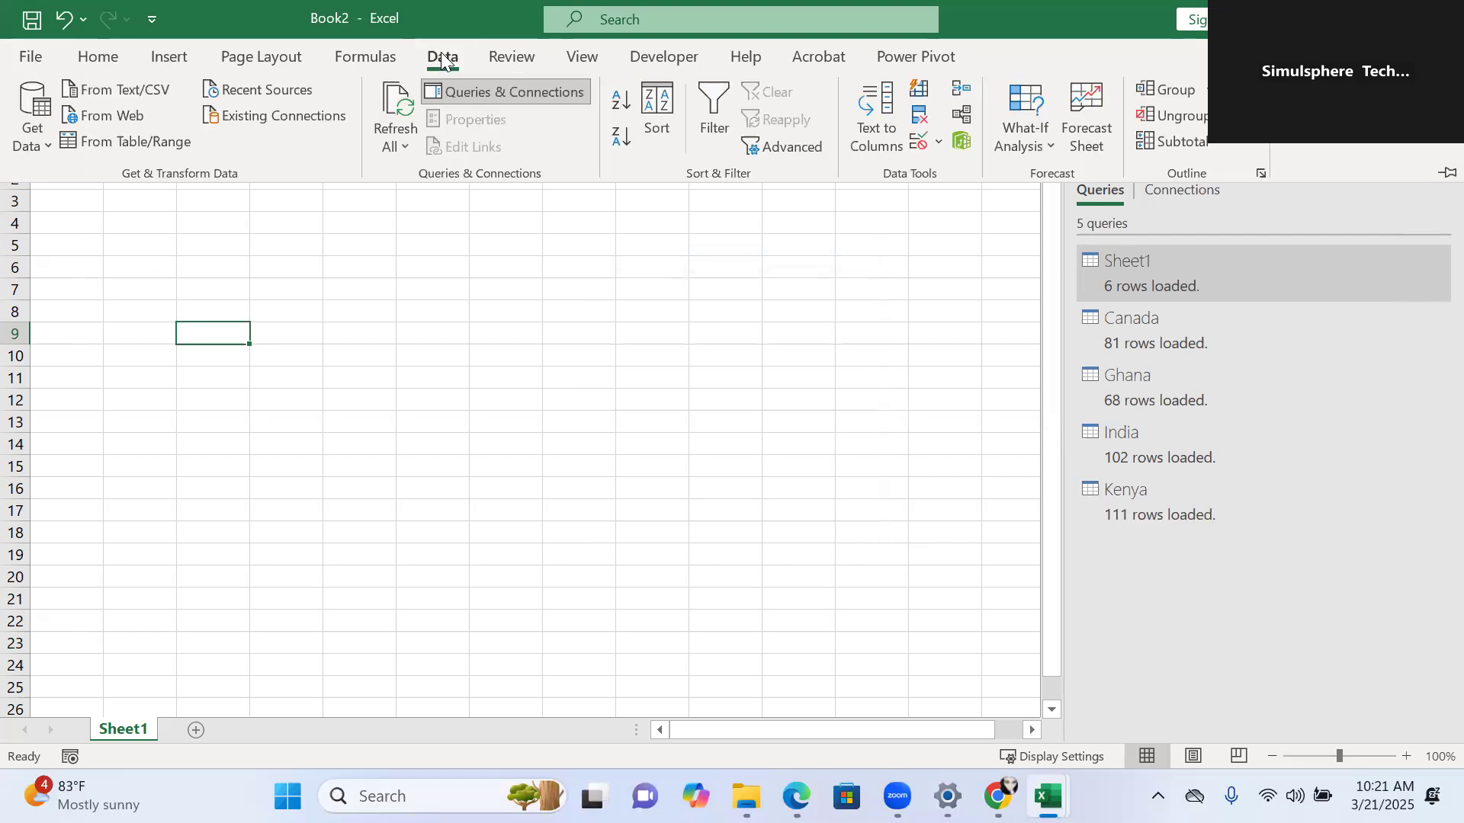
pyautogui.click(21, 148)
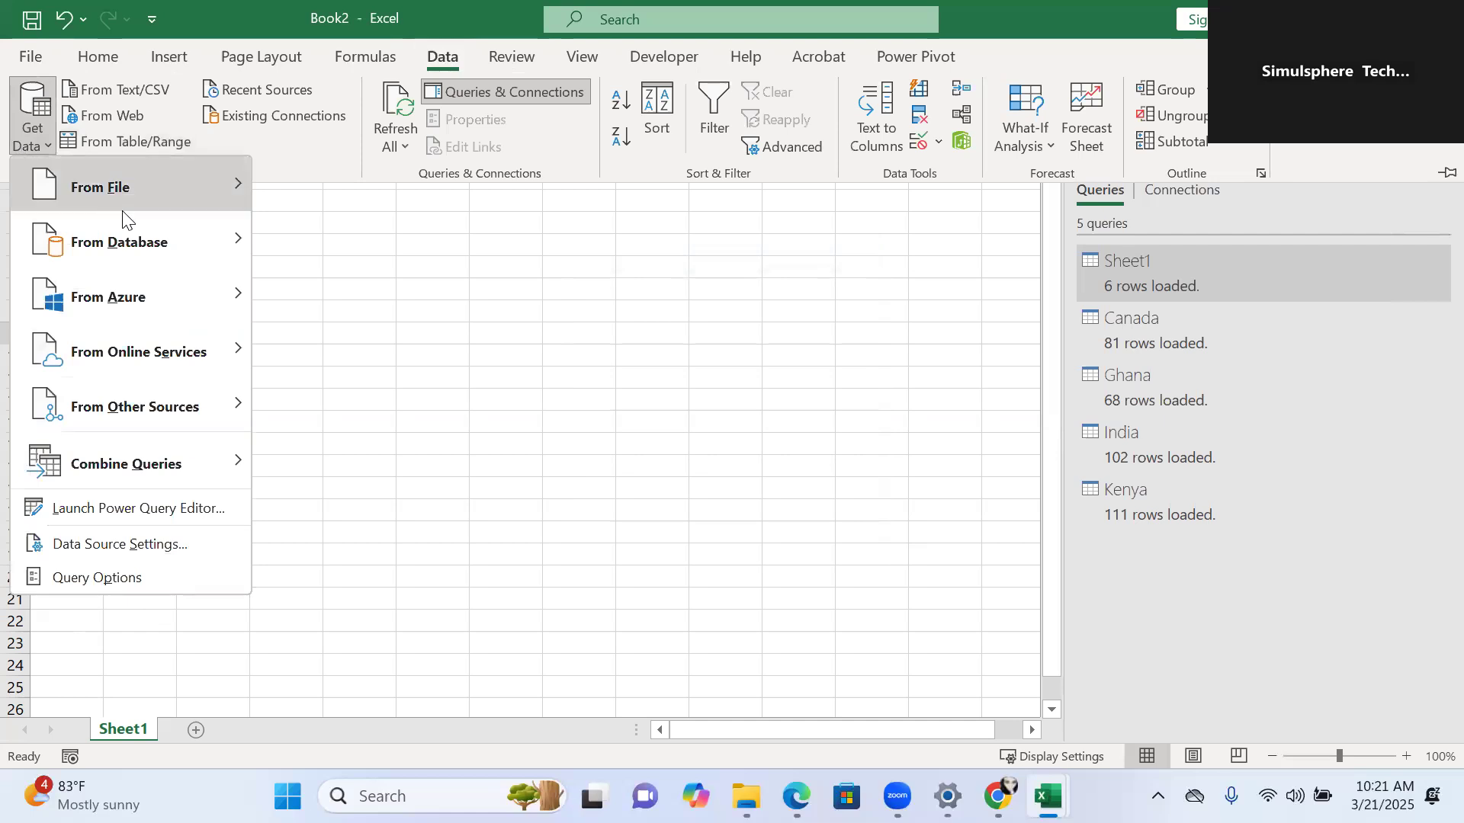
pyautogui.moveTo(122, 199)
pyautogui.click(355, 204)
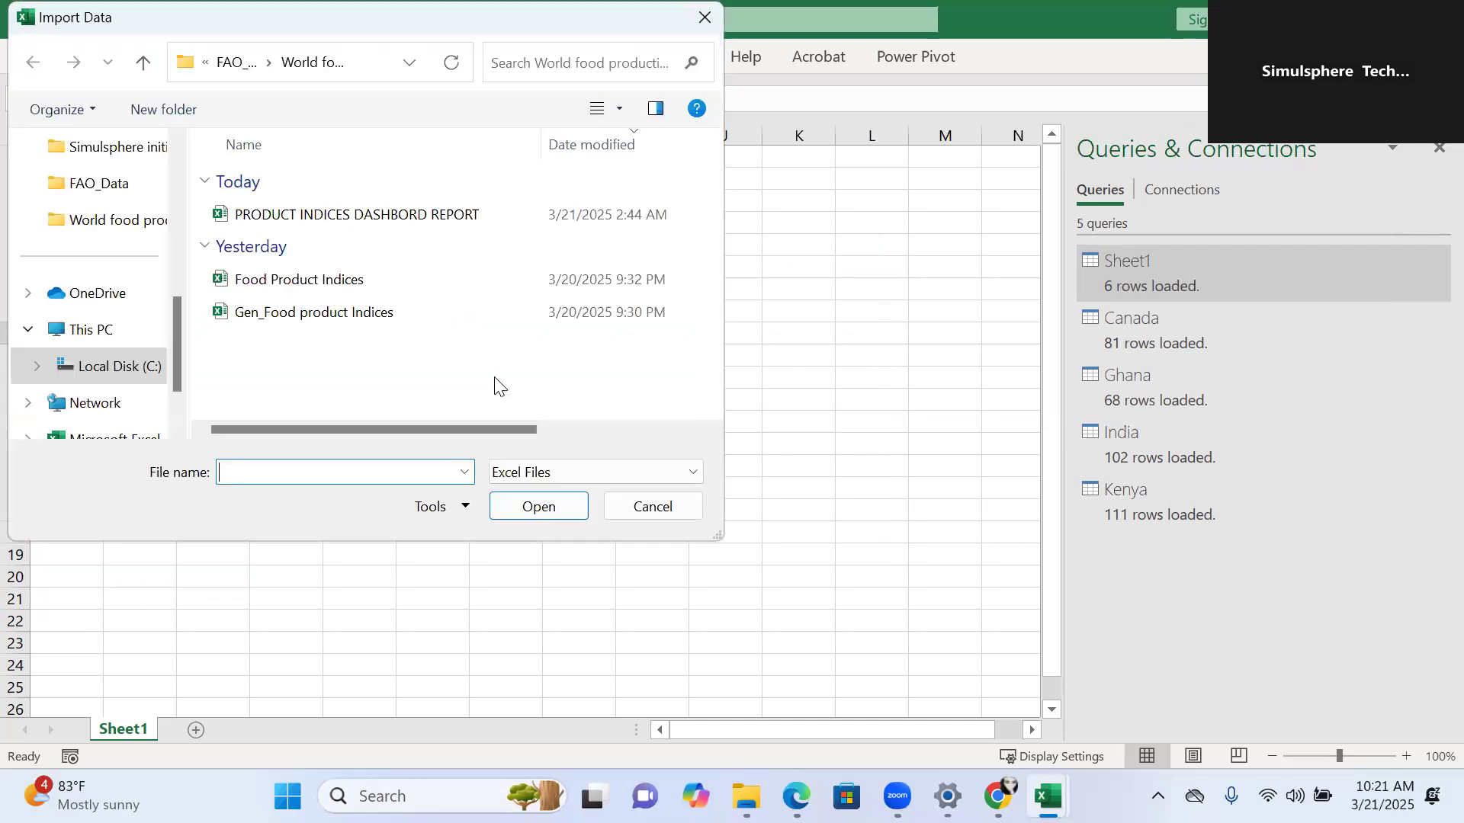
pyautogui.doubleClick(410, 282)
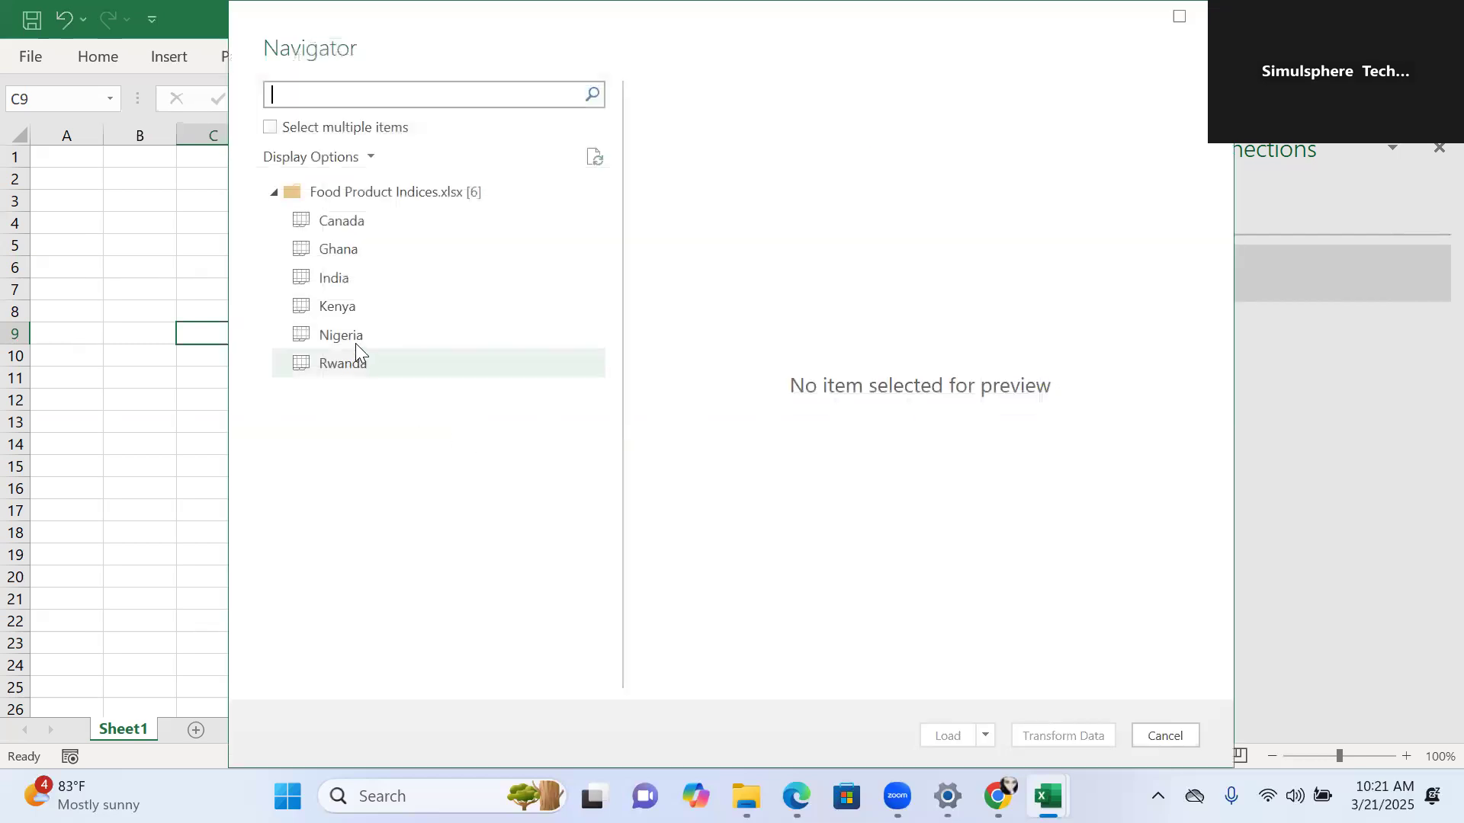
# - Open the Nigeria sheet in the Power Query Editor and promote its first row to headers
pyautogui.click(355, 342)
pyautogui.click(1087, 736)
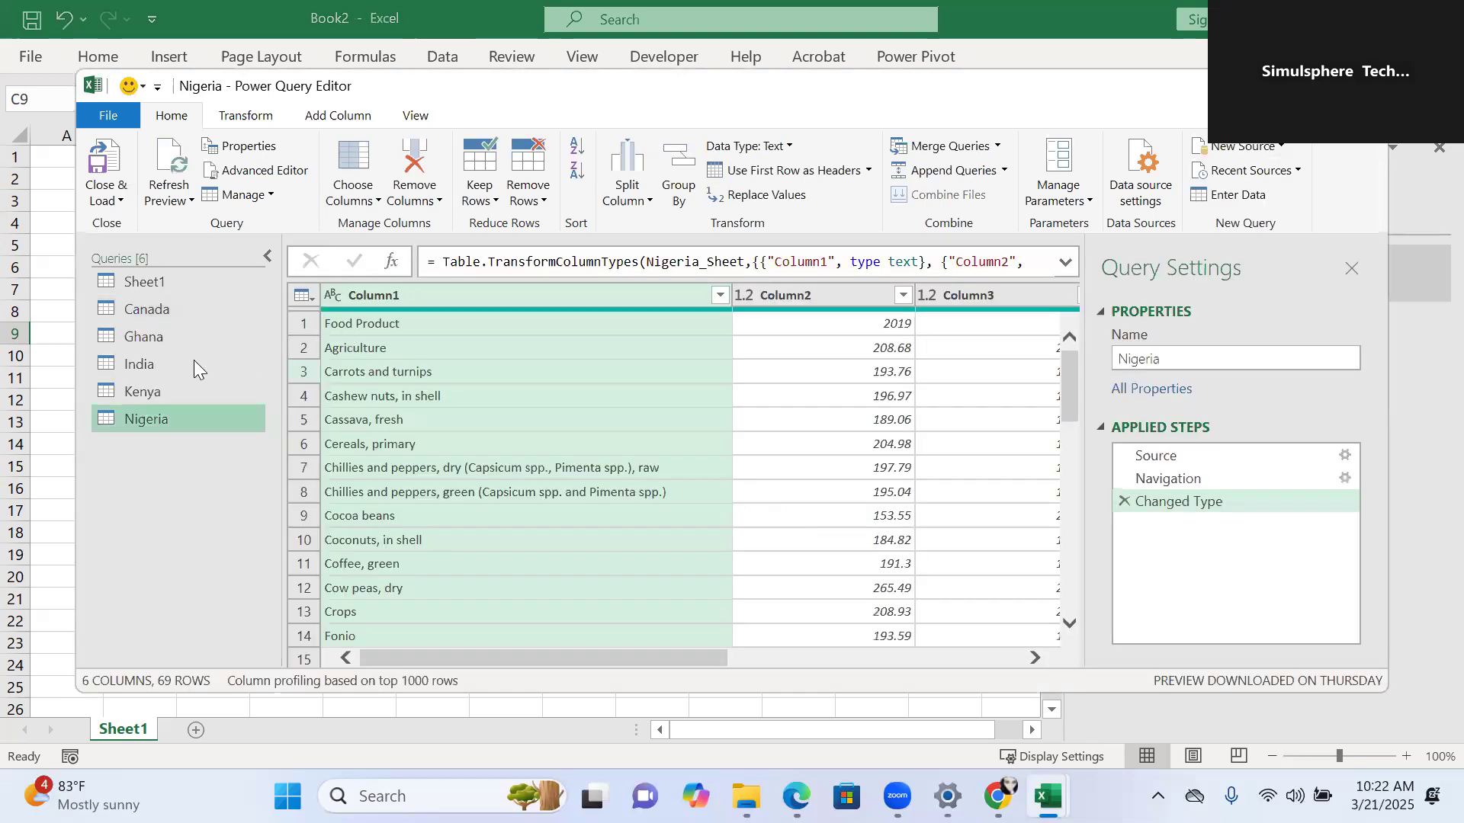
pyautogui.click(786, 168)
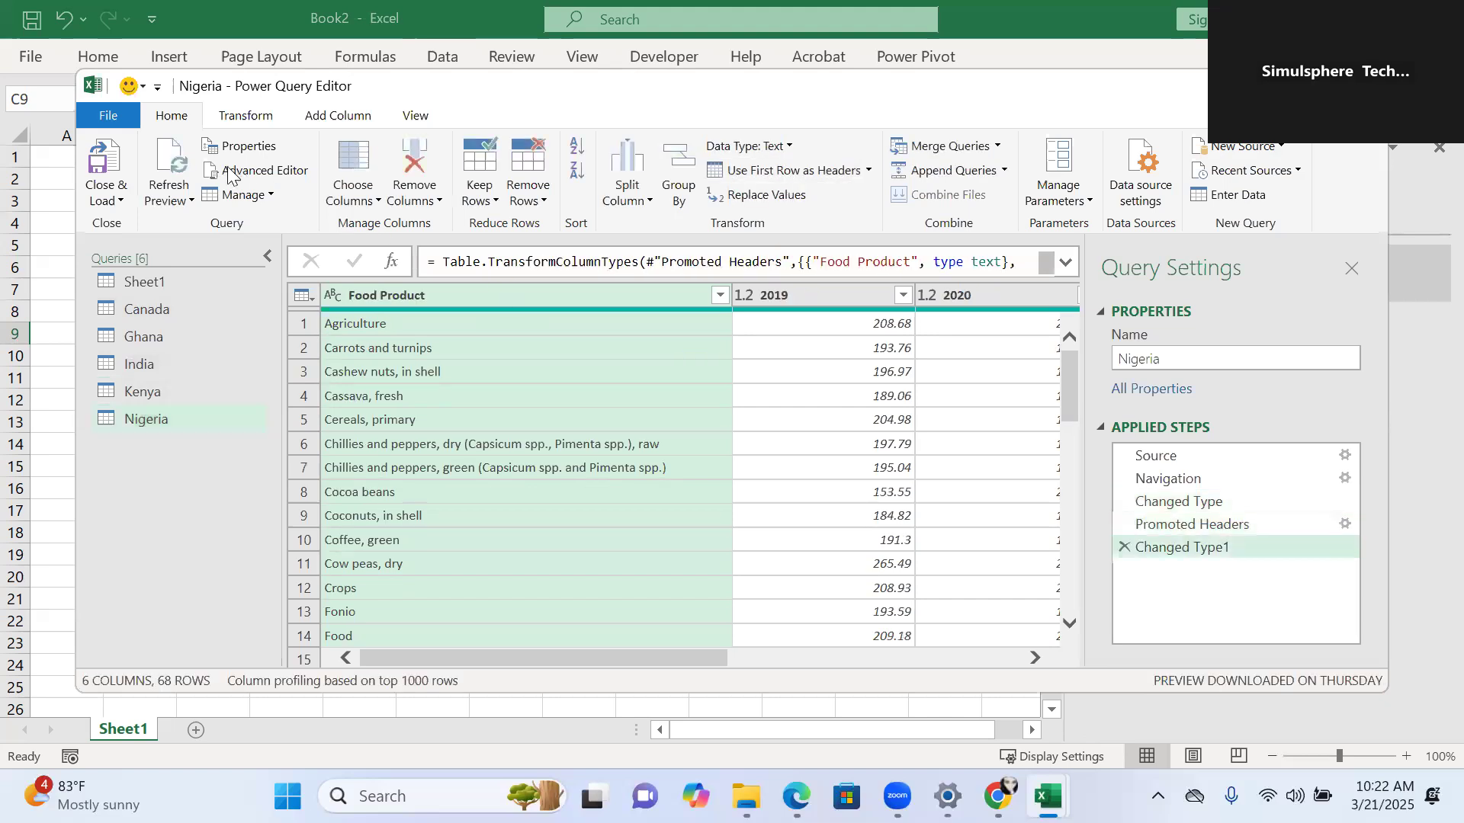
# - Close and load the Nigeria query as a connection only, adding its data to the Data Model
pyautogui.click(121, 202)
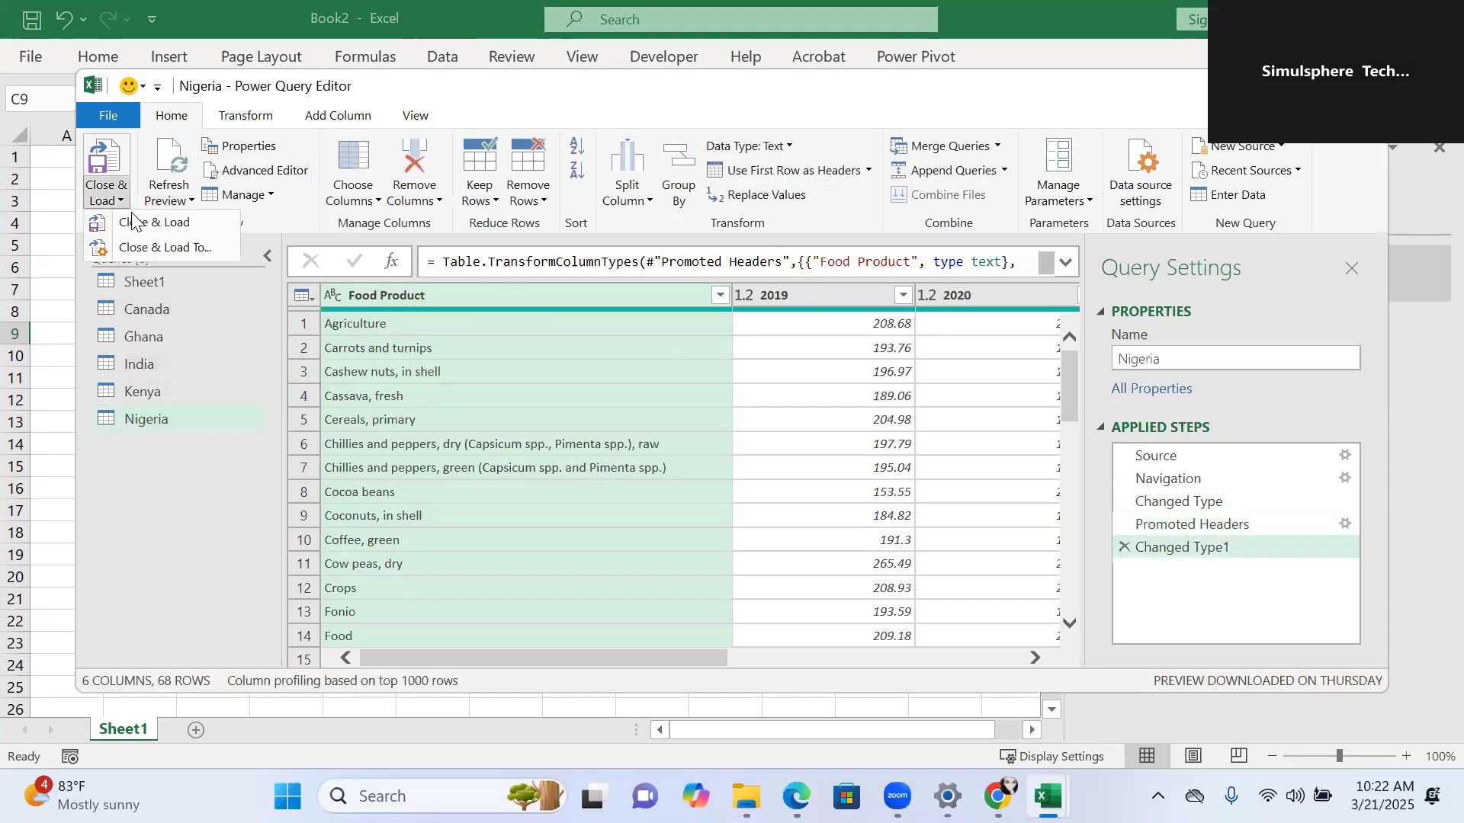
pyautogui.click(151, 249)
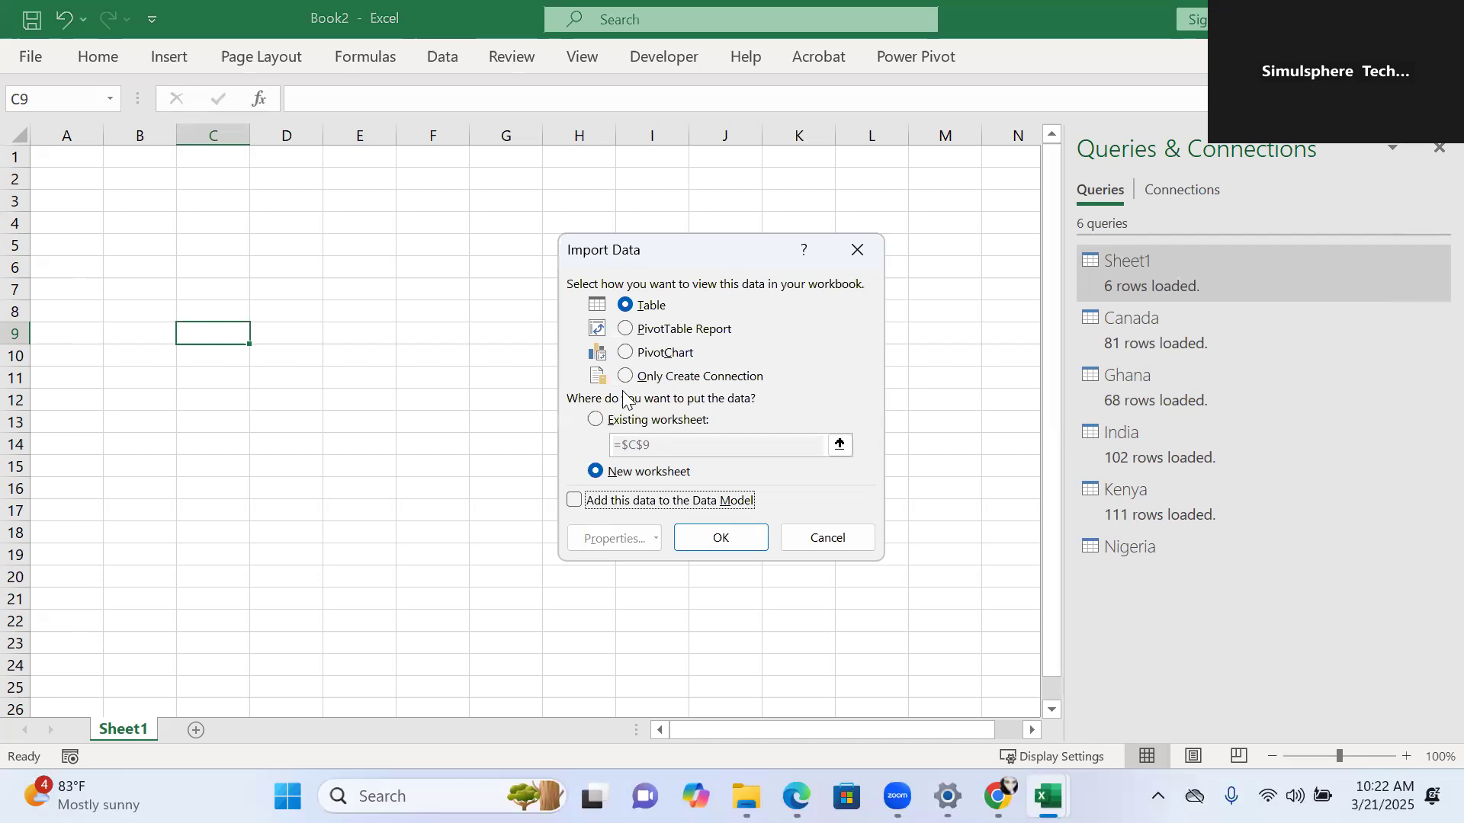
pyautogui.click(625, 376)
pyautogui.click(574, 500)
pyautogui.click(715, 538)
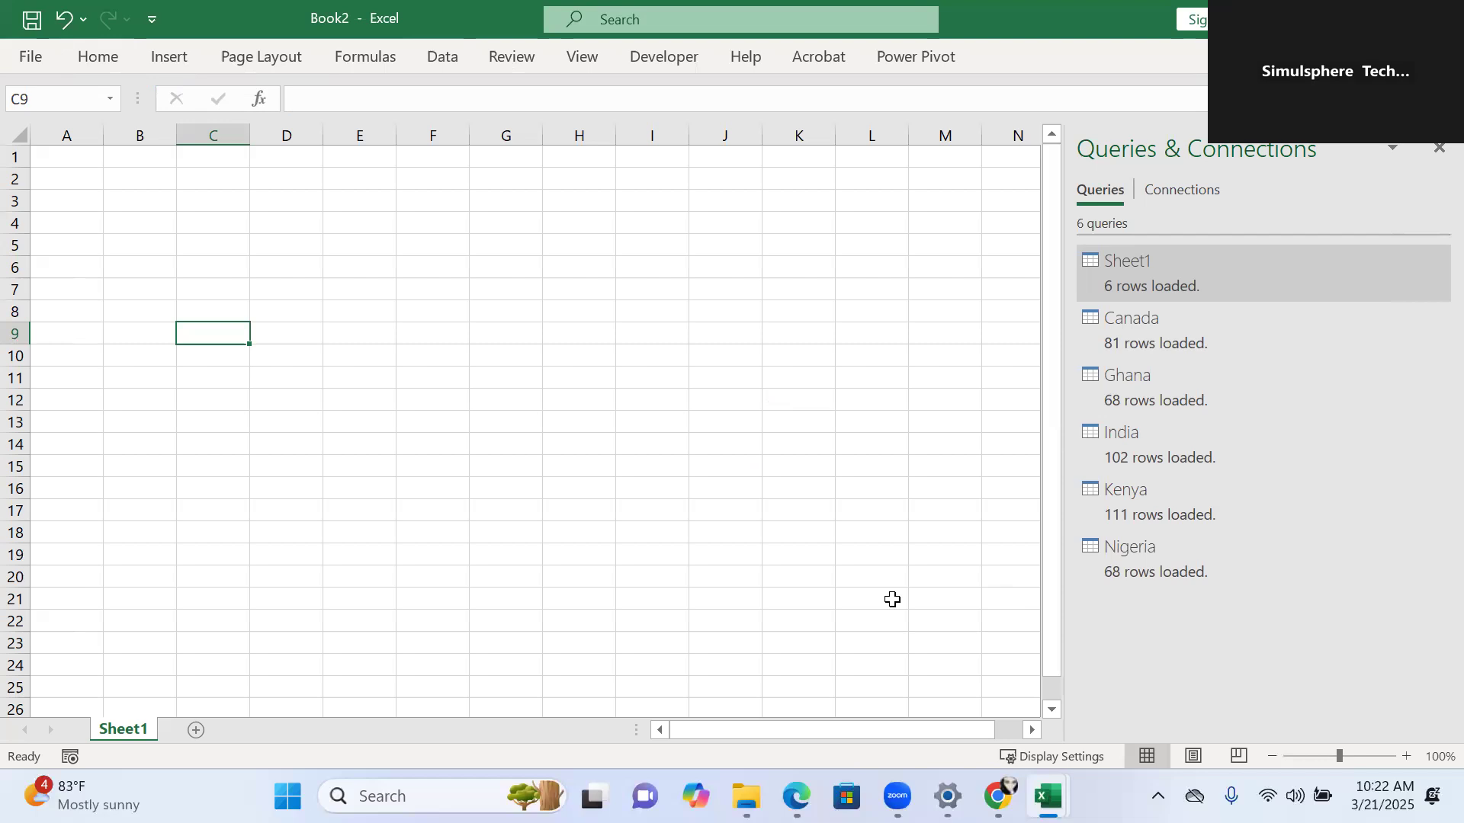
# - Import the "Food Product Indices" workbook once more to reach its Rwanda sheet
pyautogui.click(431, 62)
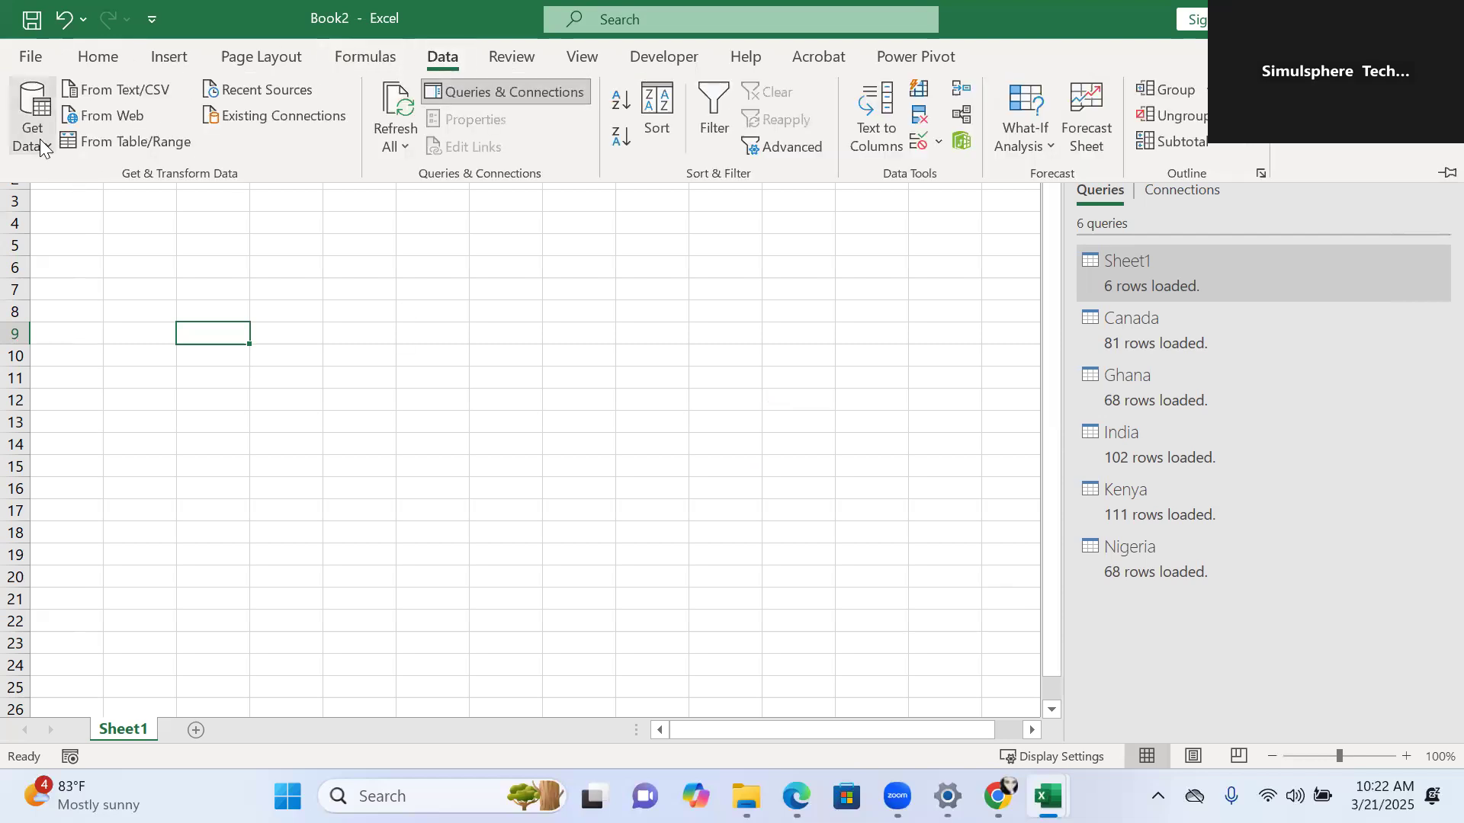
pyautogui.click(42, 146)
pyautogui.moveTo(95, 182)
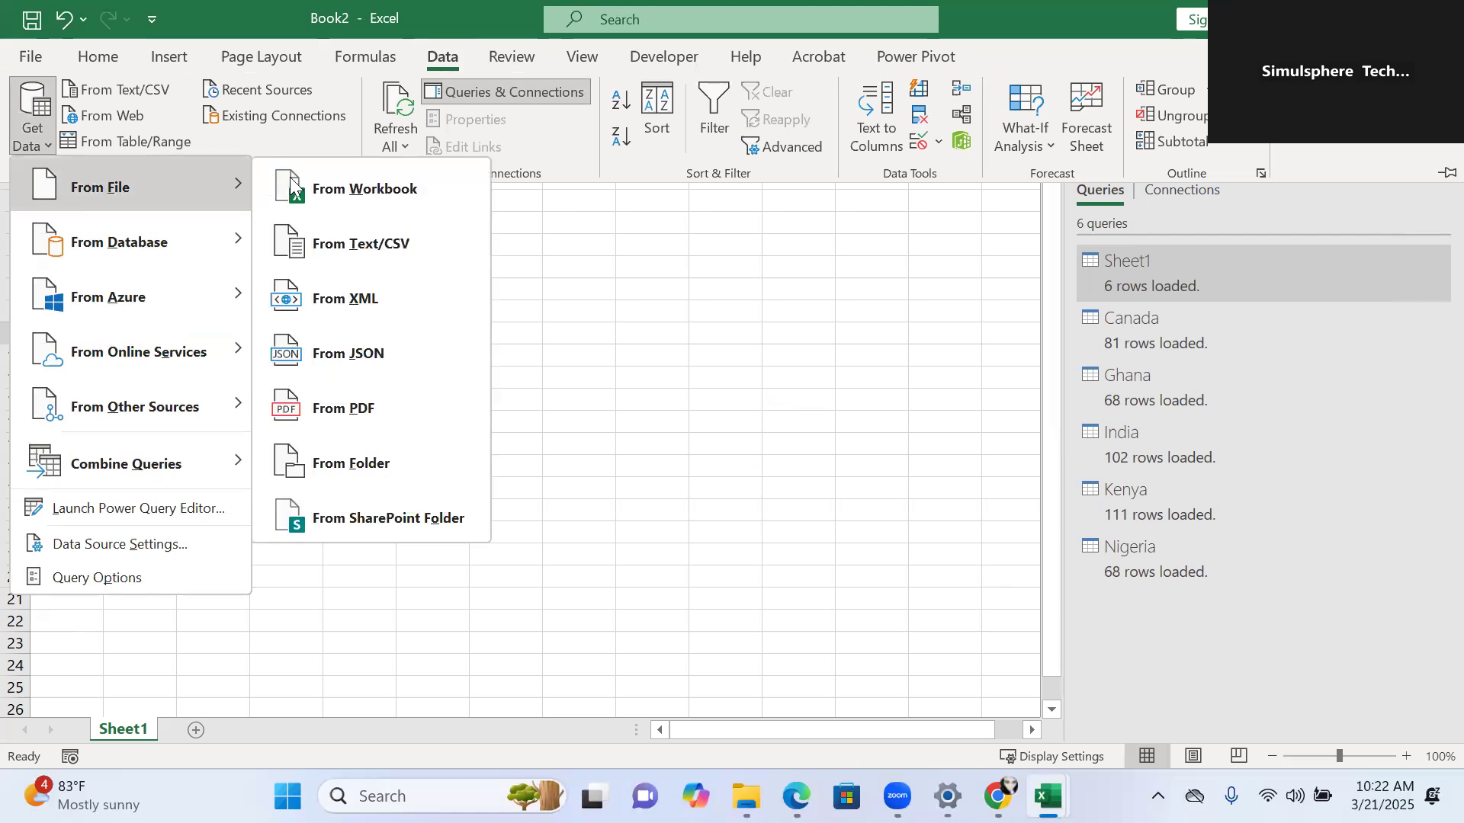
pyautogui.click(335, 190)
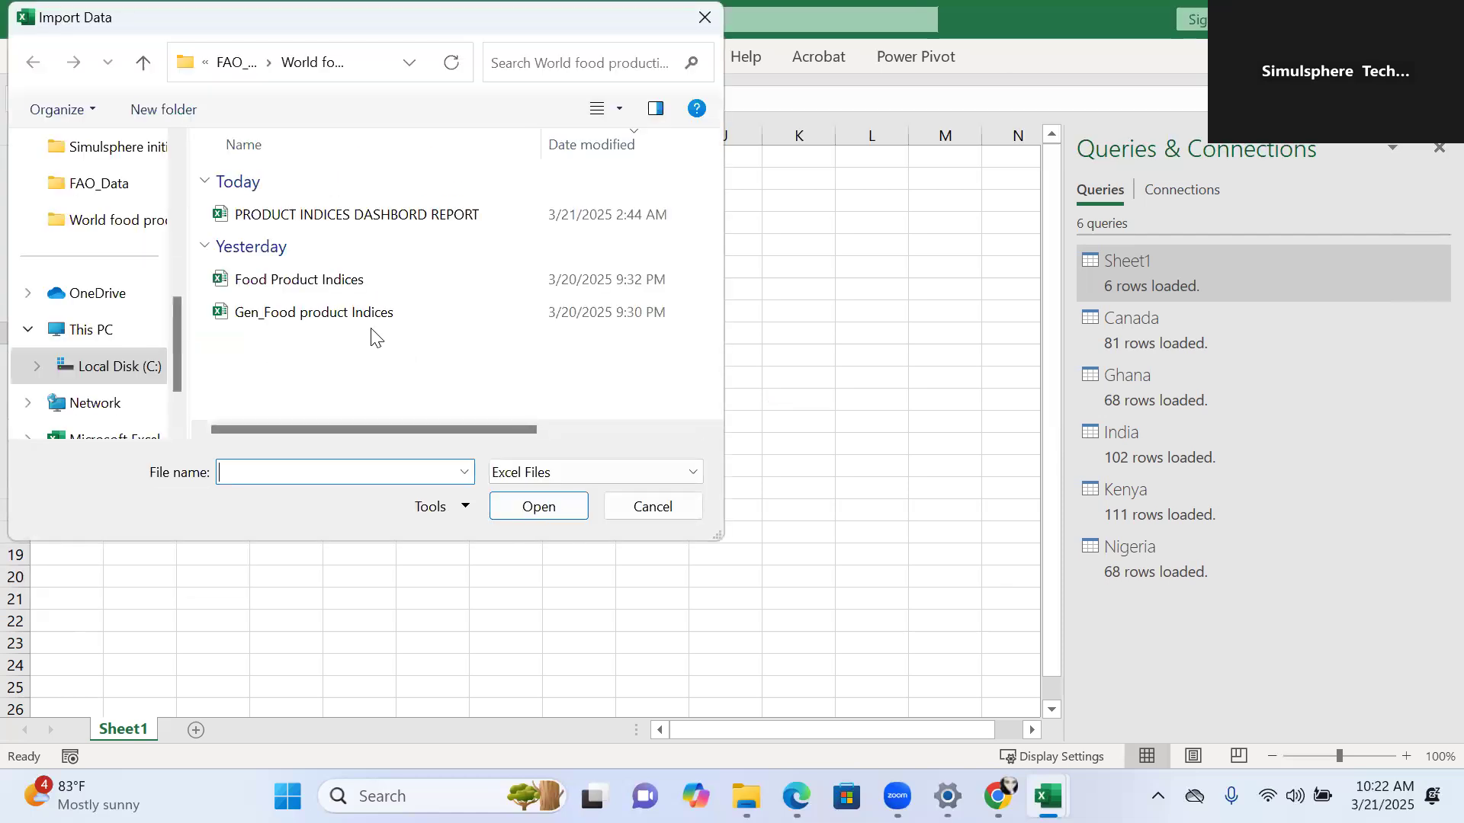
pyautogui.doubleClick(342, 279)
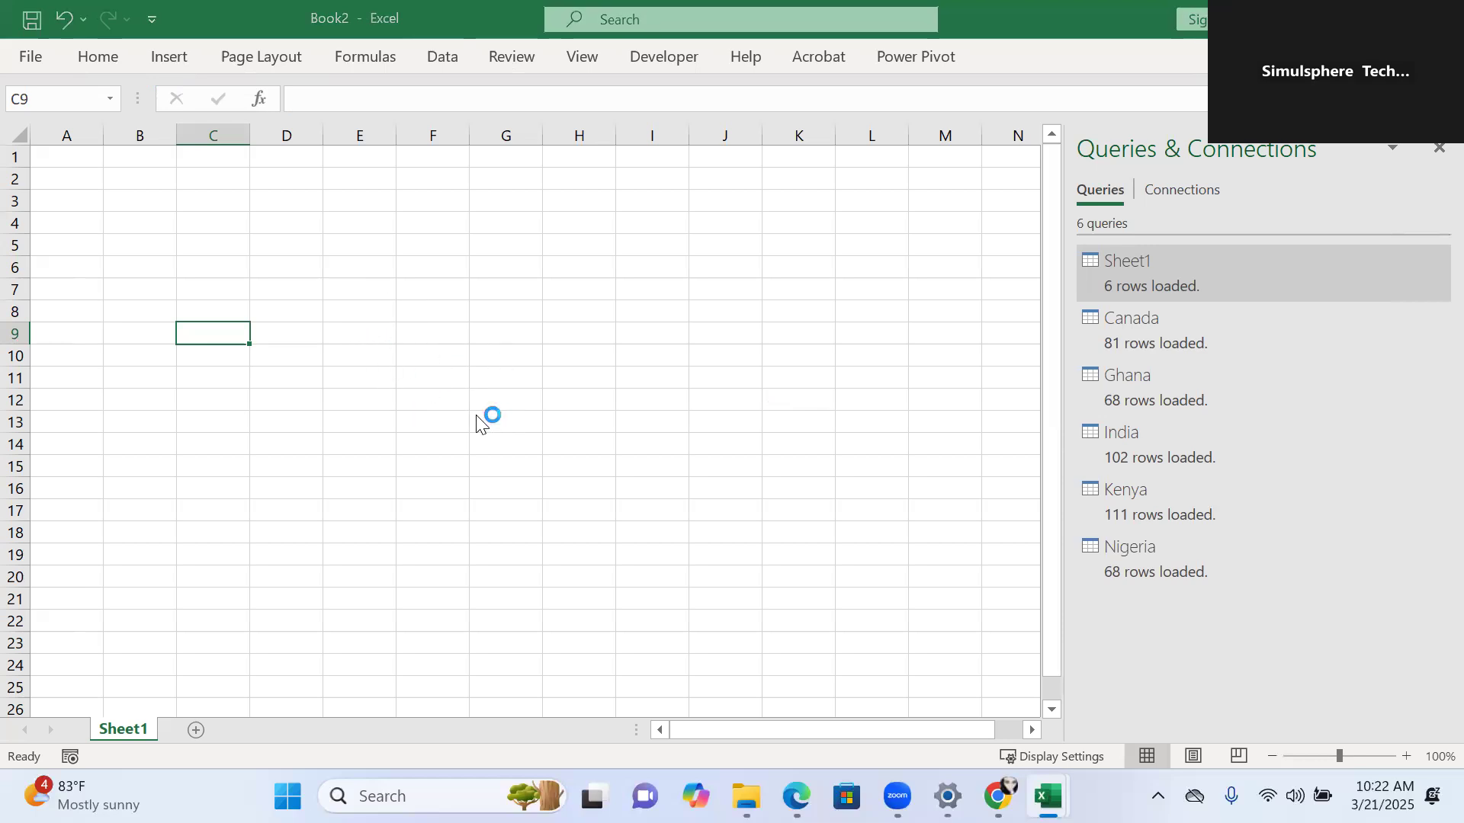
# - Open the Rwanda sheet in the Power Query Editor and promote its first row to headers
pyautogui.click(382, 363)
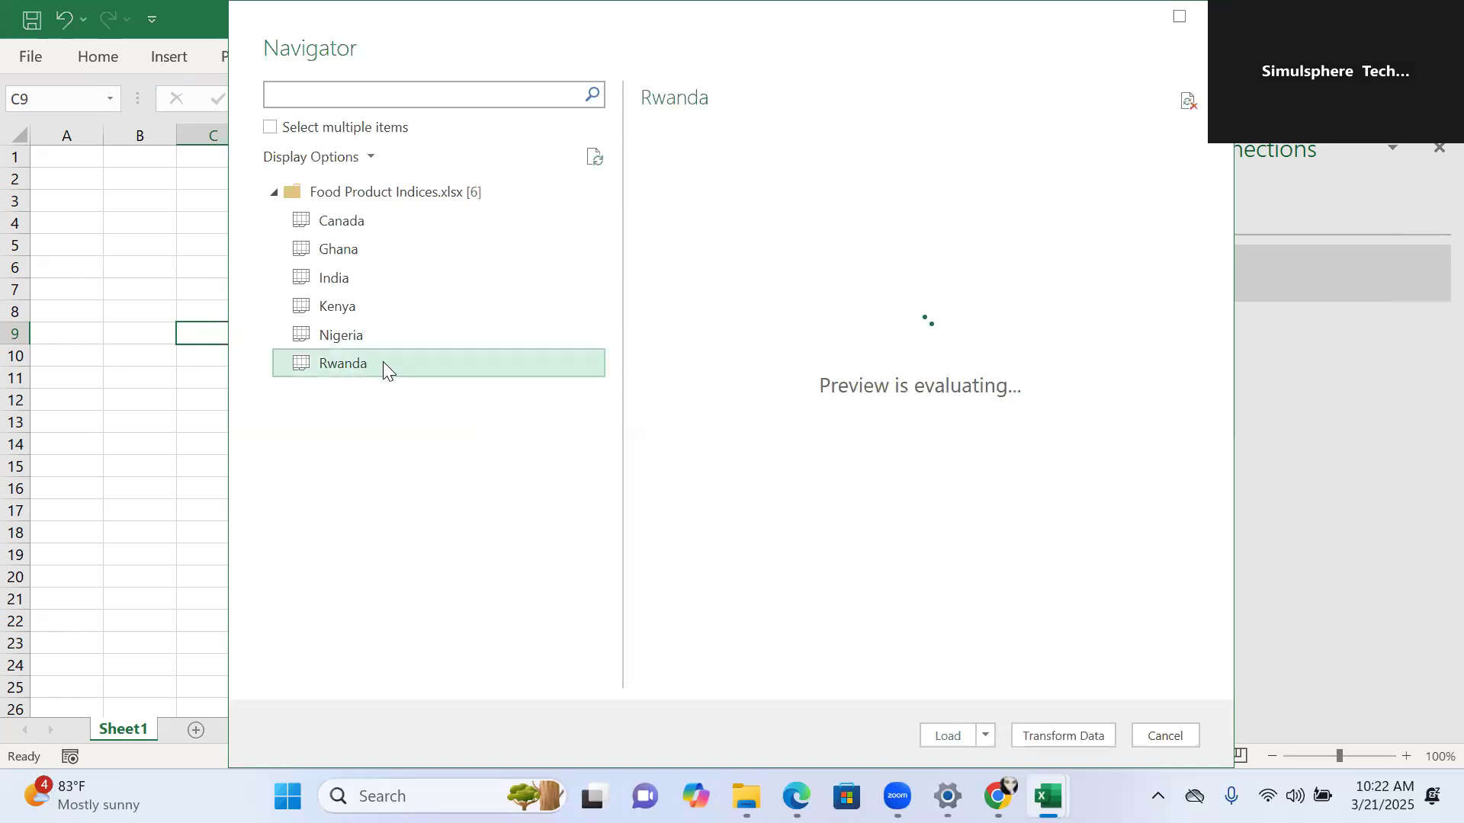
pyautogui.click(1045, 739)
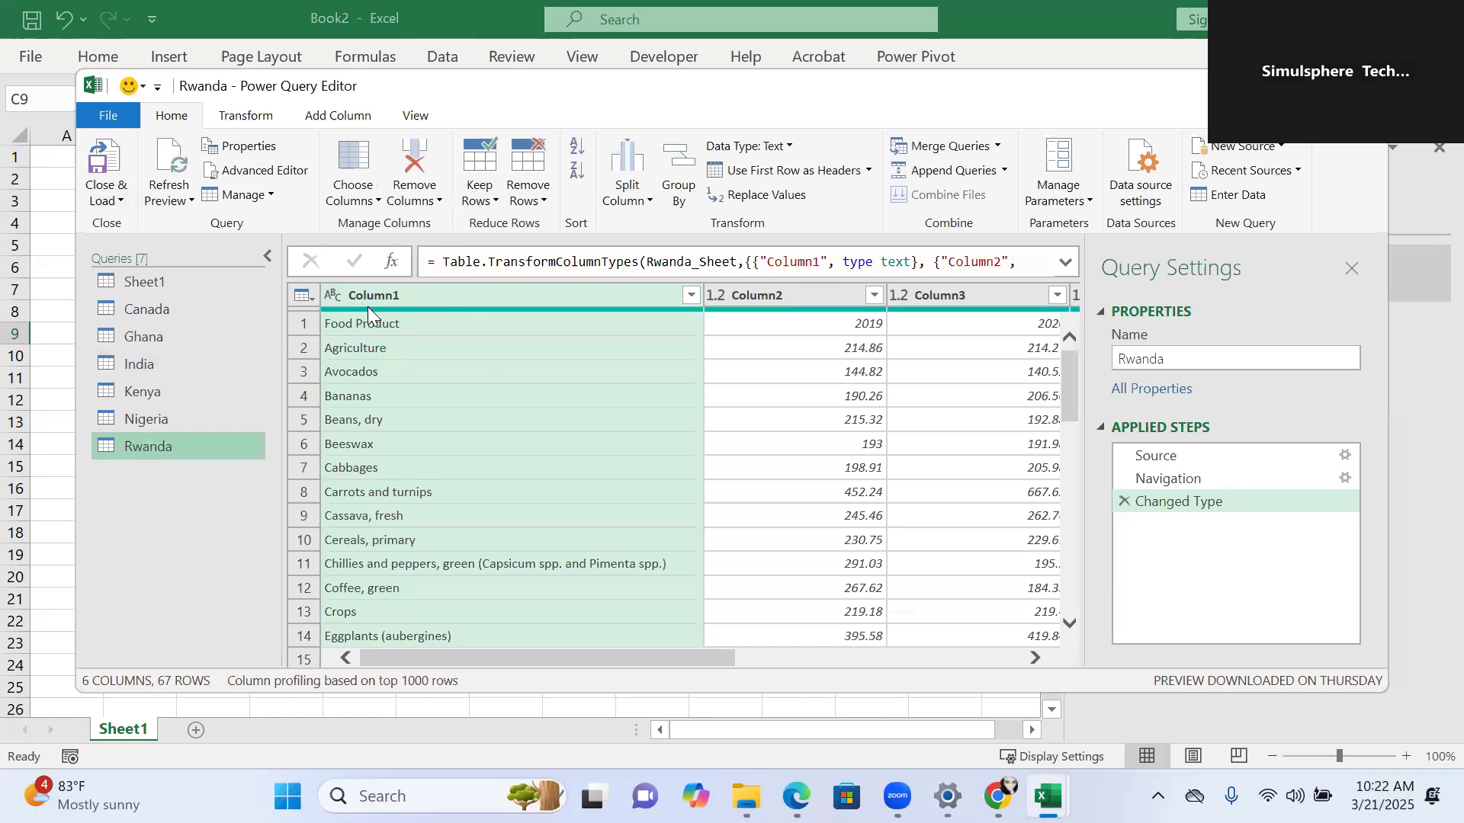
pyautogui.click(753, 172)
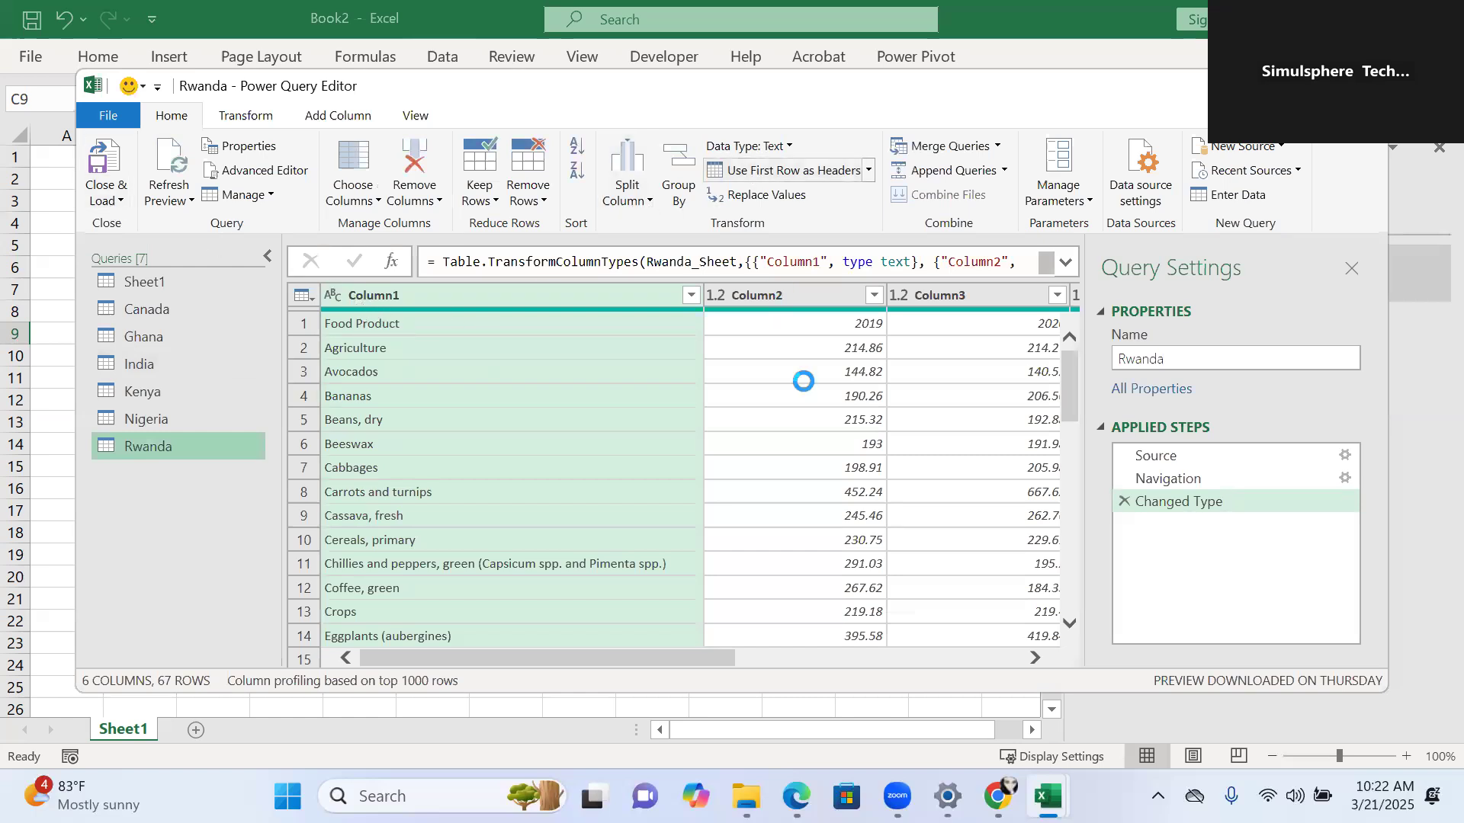
# - Filter the Rwanda query's Food Product column to exclude "Grand Total", finding it with the search "gra"
pyautogui.click(691, 296)
pyautogui.click(504, 501)
pyautogui.write('gra')
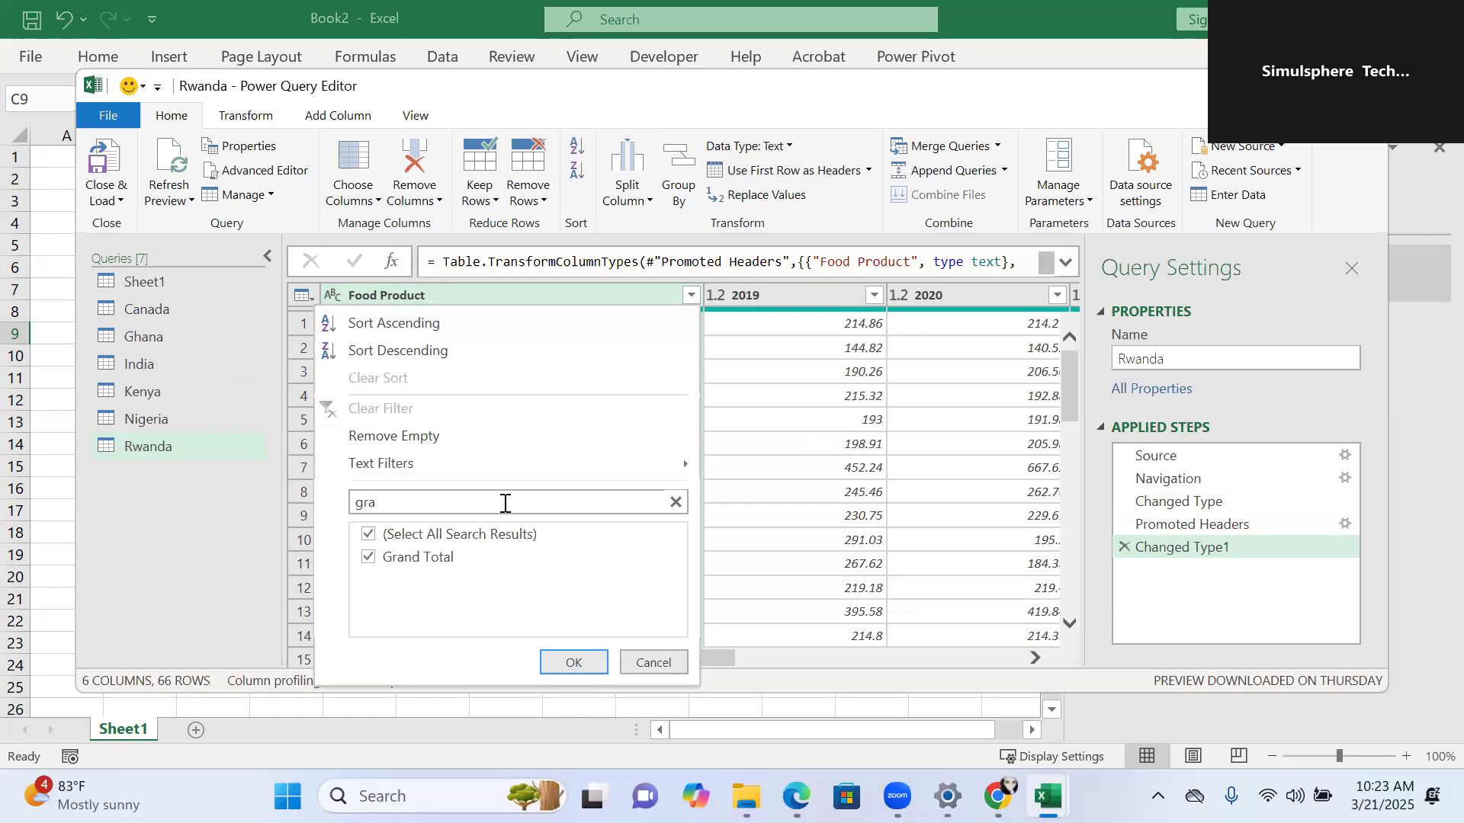
pyautogui.click(370, 558)
pyautogui.click(576, 662)
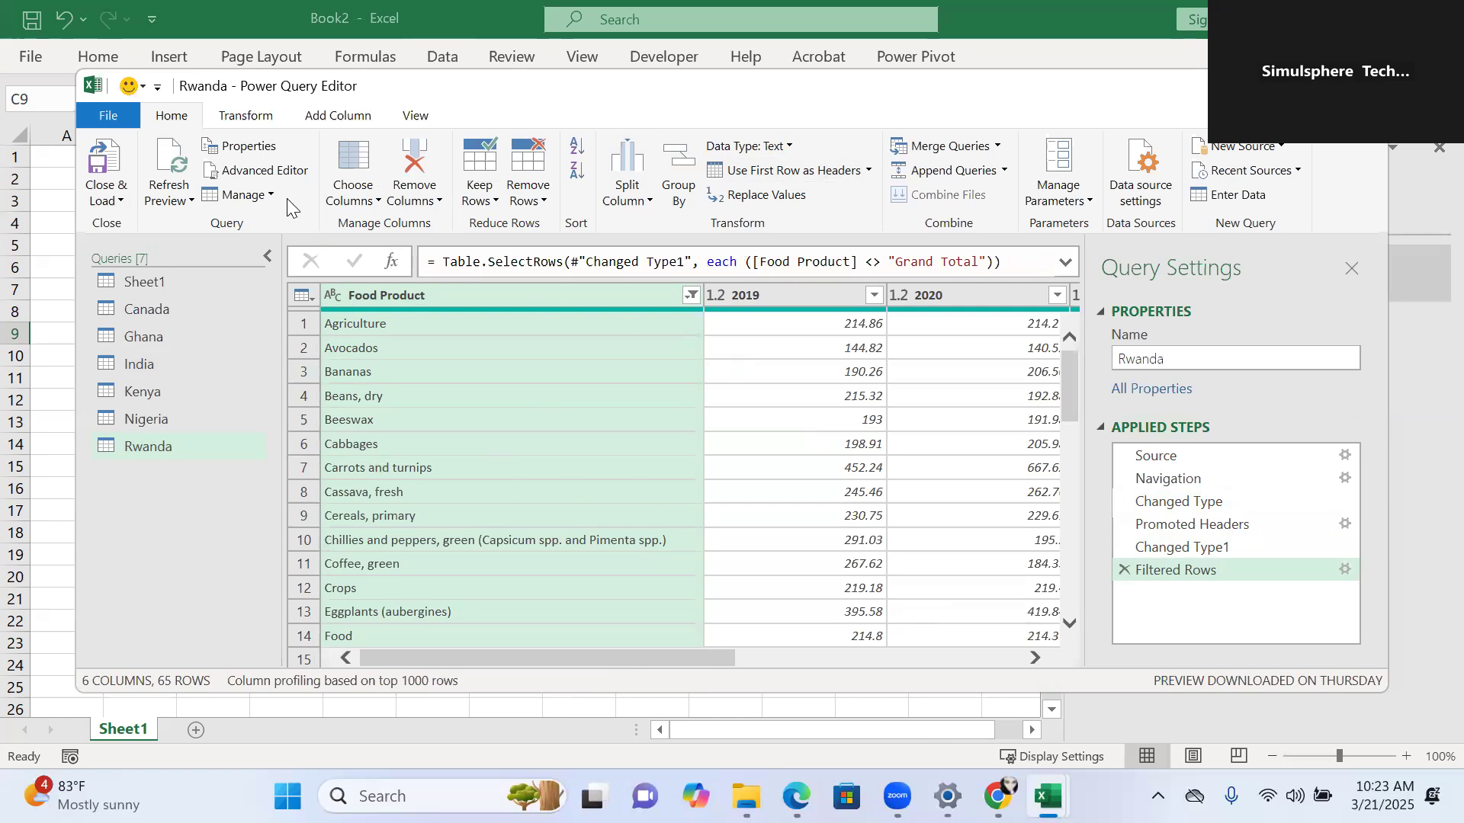
# - Close and load the Rwanda query as a connection only, adding its data to the Data Model
pyautogui.click(114, 200)
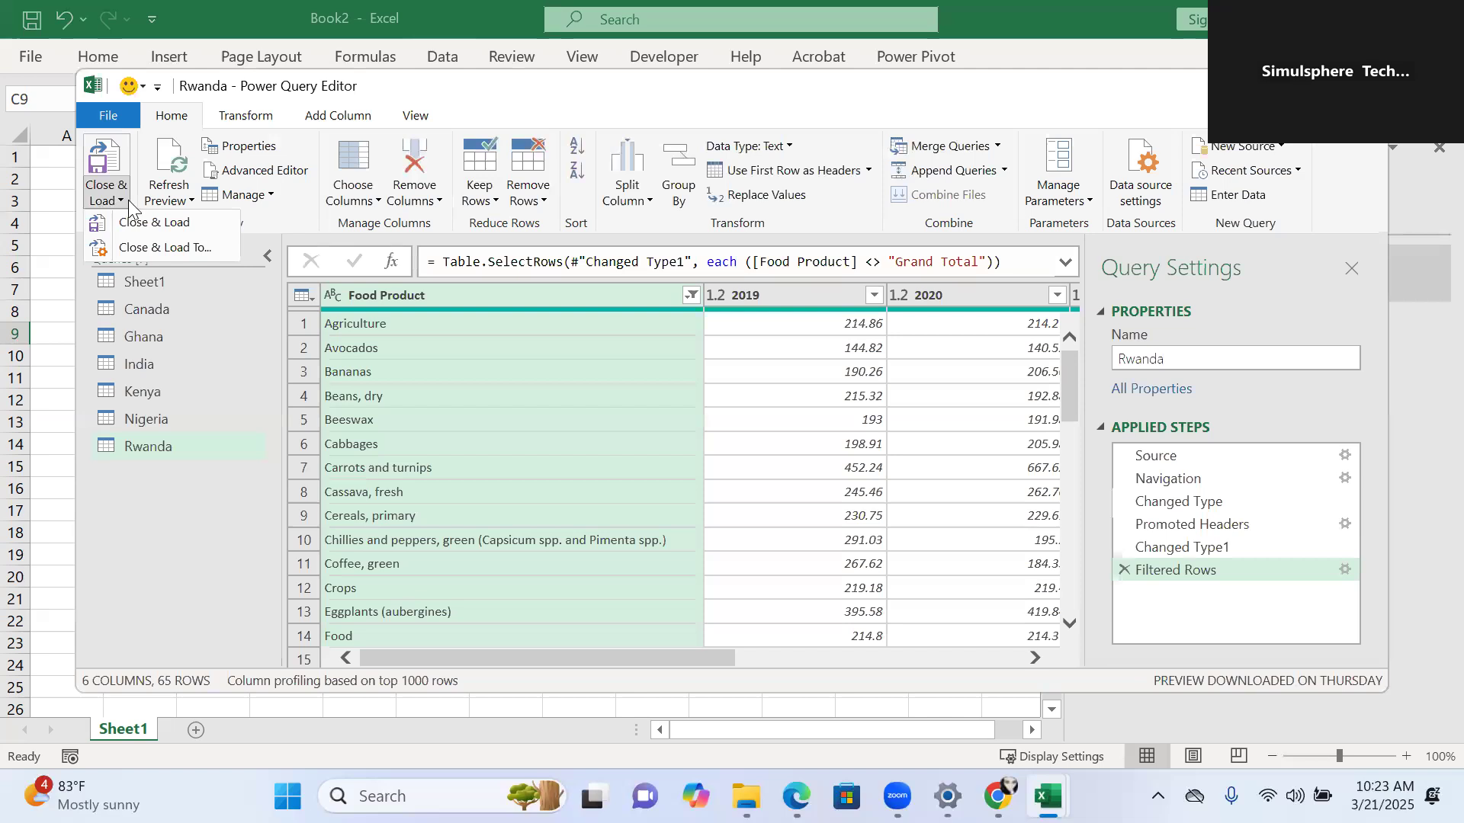
pyautogui.click(156, 250)
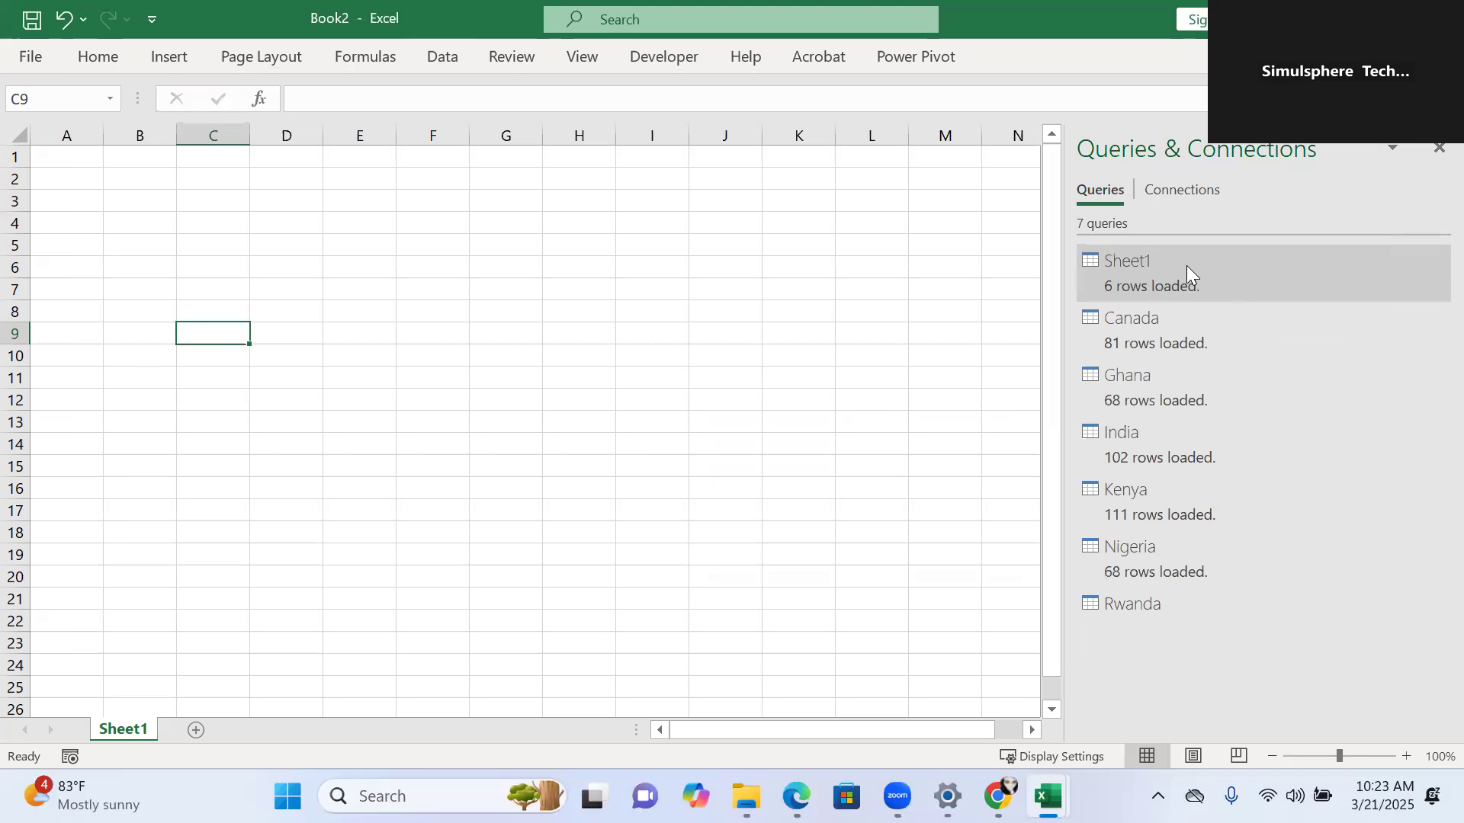
pyautogui.click(625, 376)
pyautogui.click(575, 500)
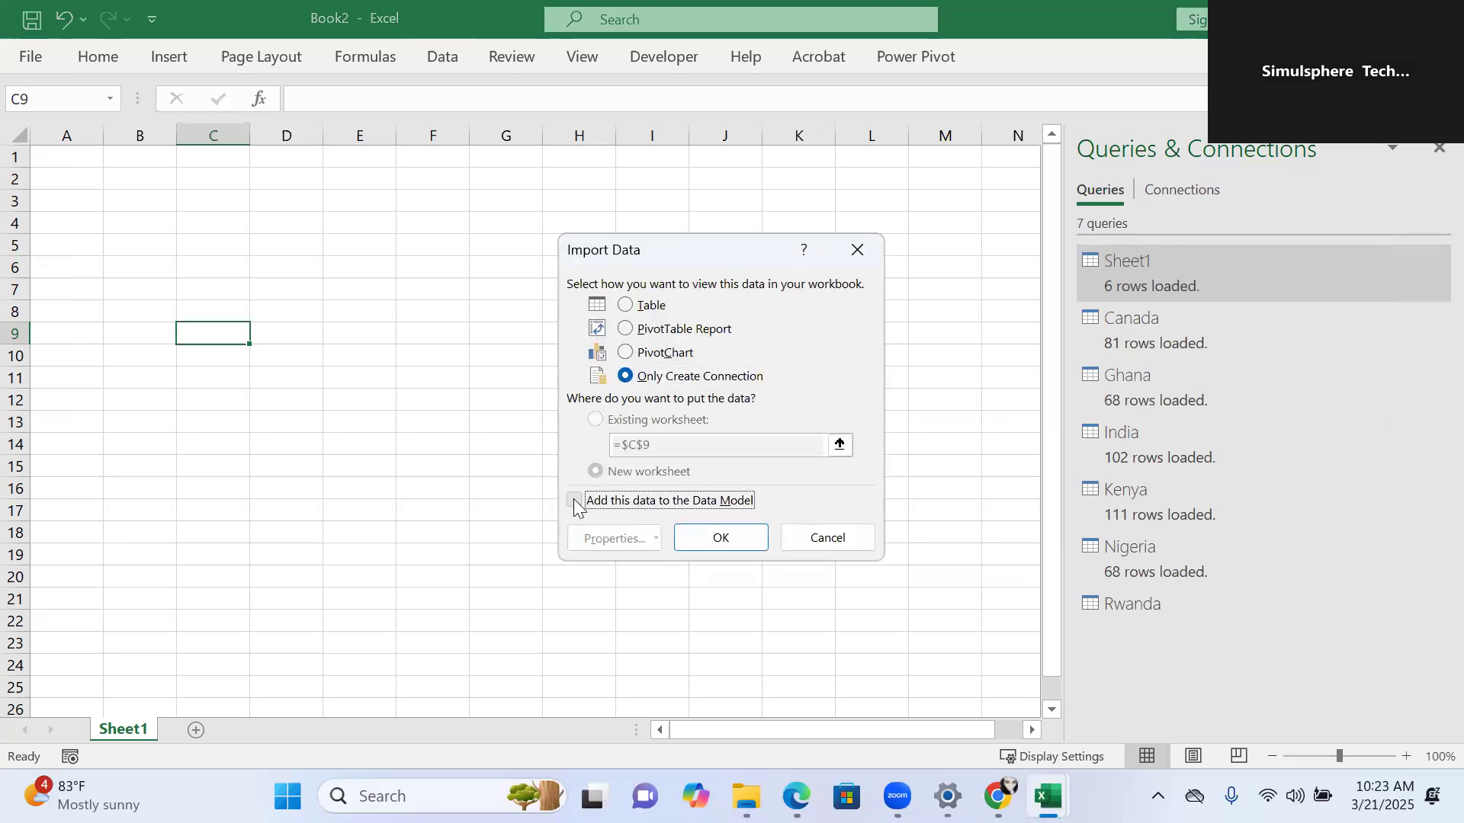
pyautogui.click(754, 539)
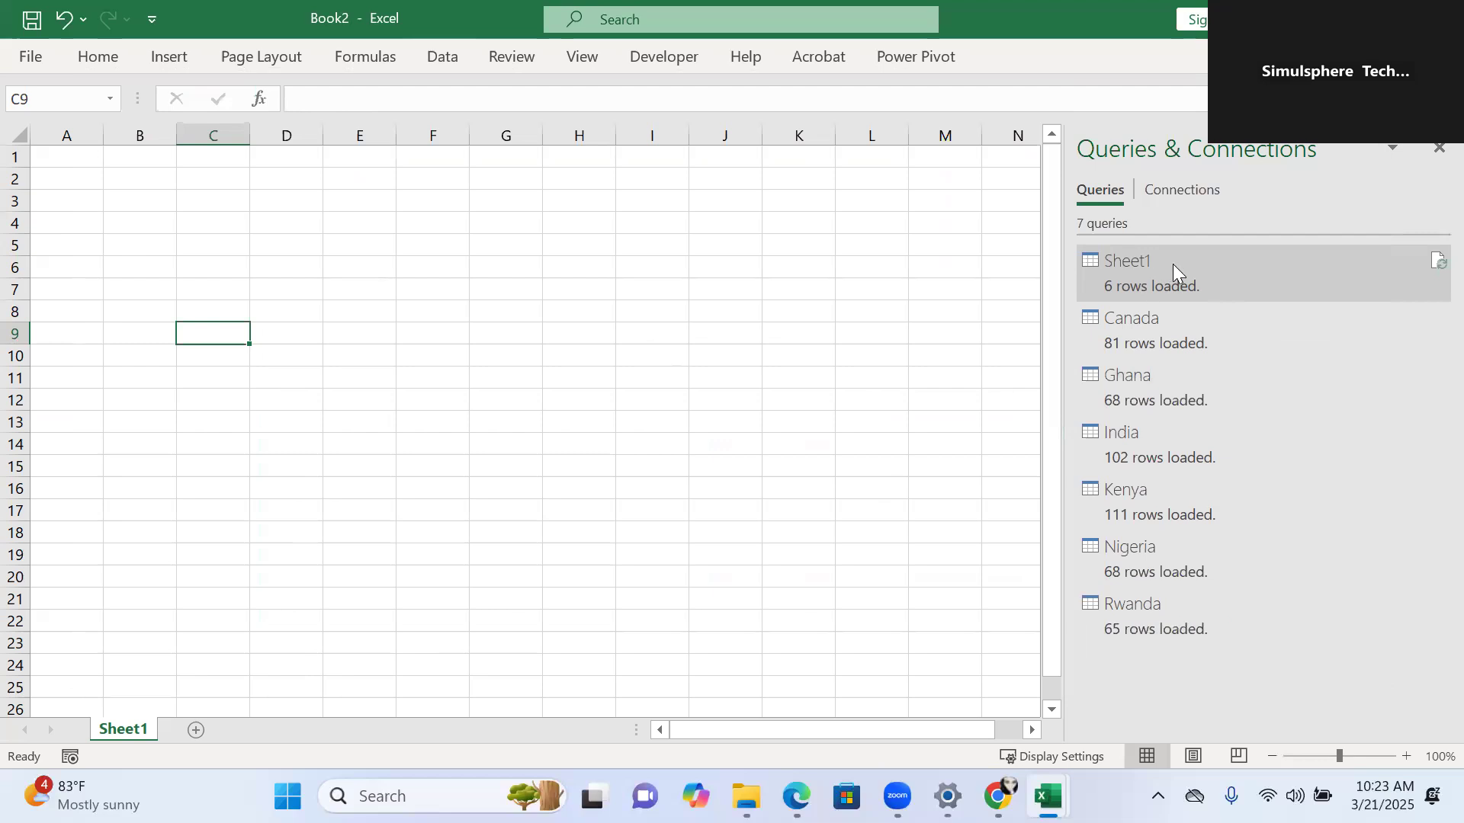
# - Rename the Sheet1 query to "Food Indices" in the Power Query Editor, accepting the Data Model table's recreation, and close and load it
pyautogui.click(1173, 264)
pyautogui.rightClick(1172, 264)
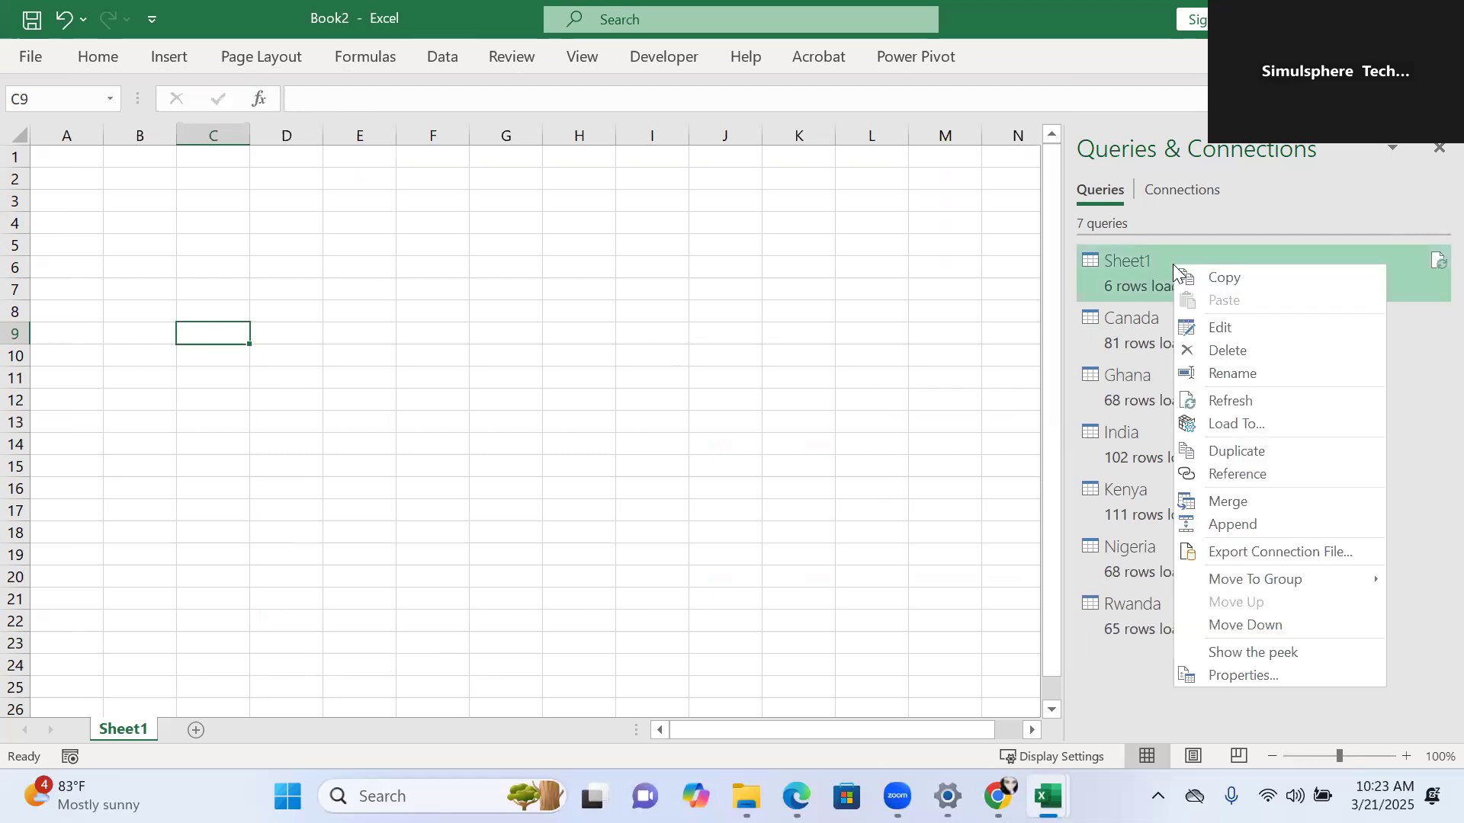
pyautogui.click(1220, 325)
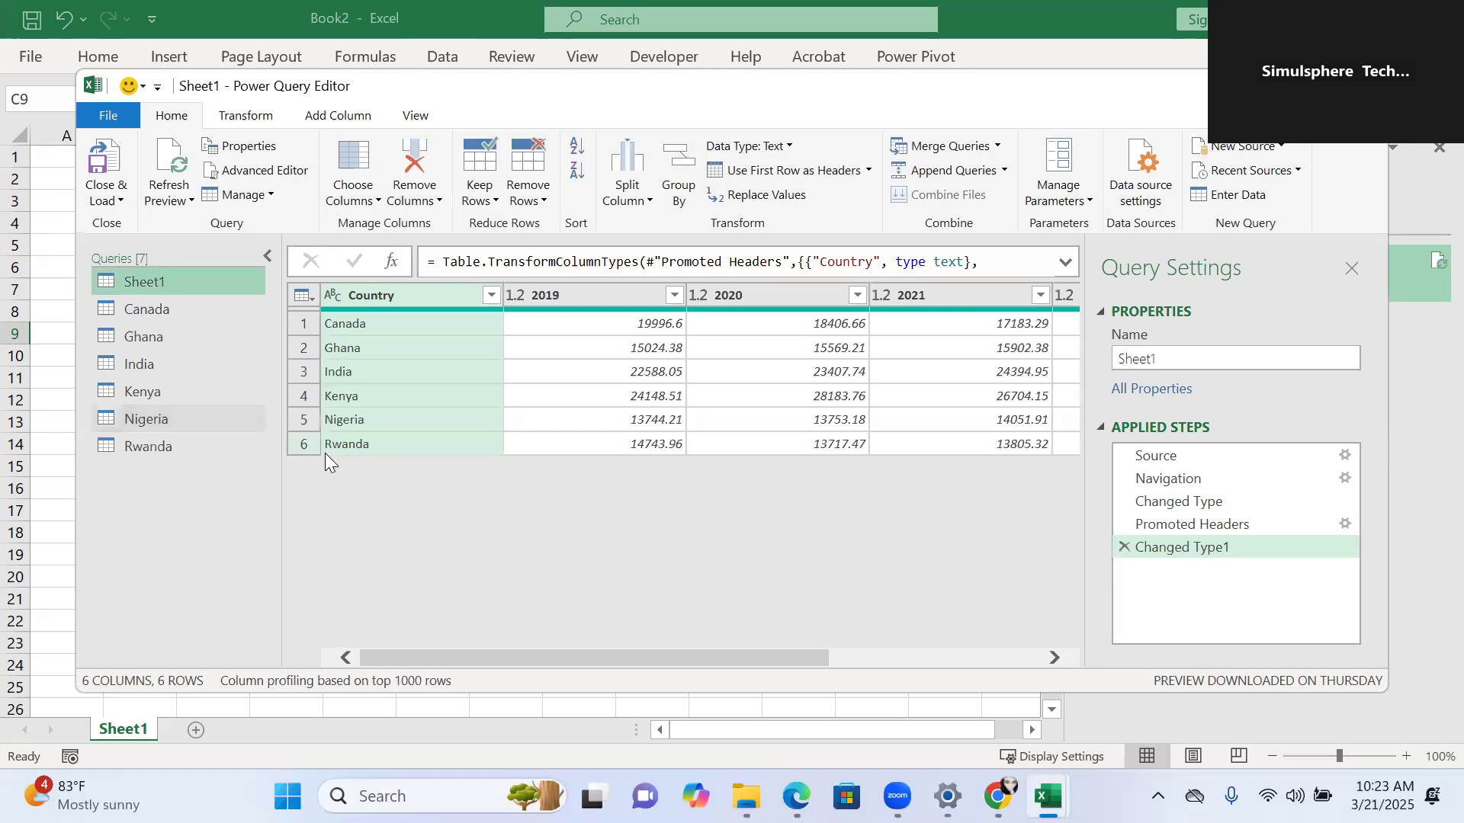
pyautogui.rightClick(190, 282)
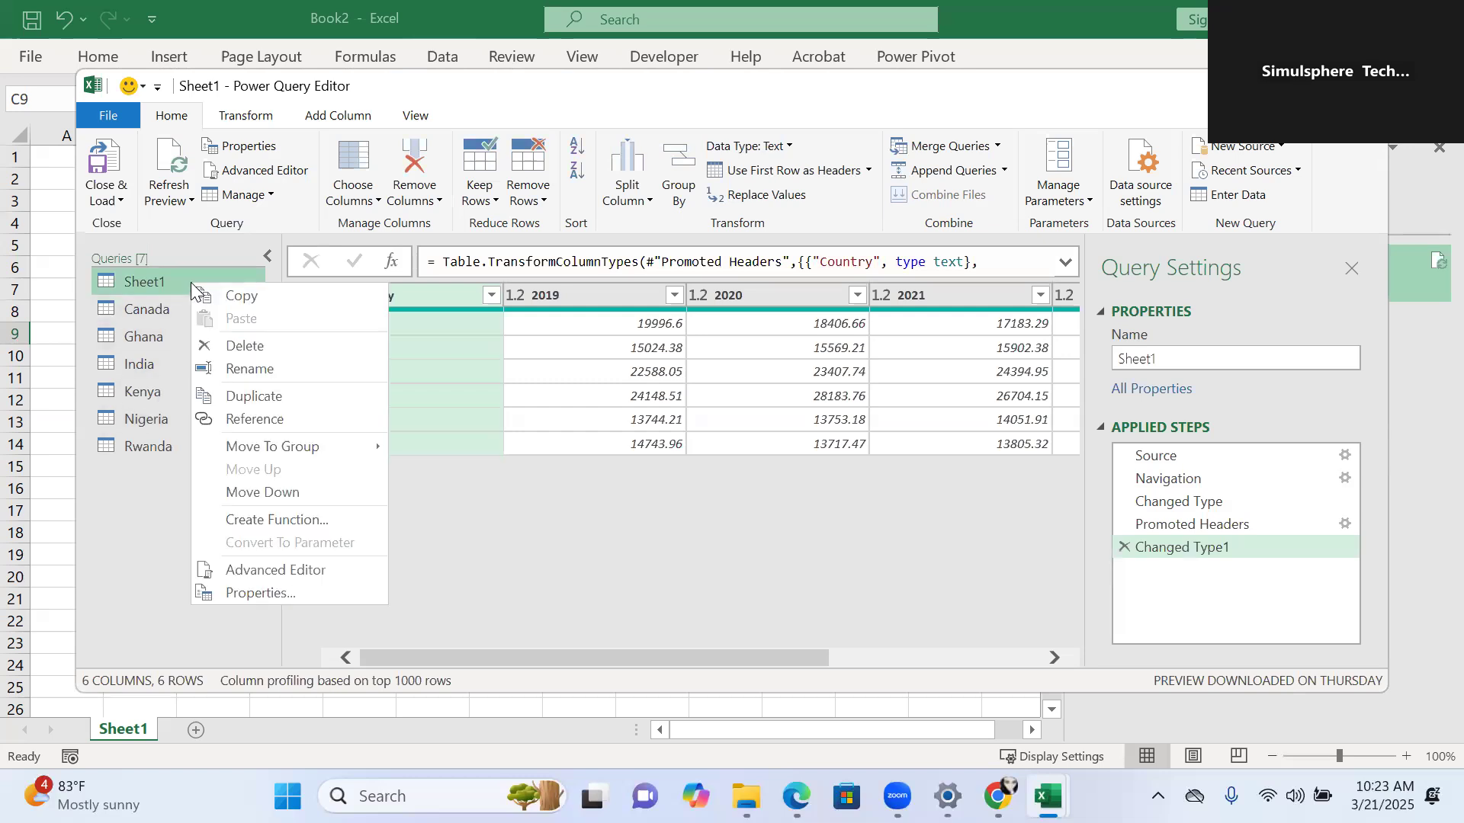
pyautogui.click(261, 370)
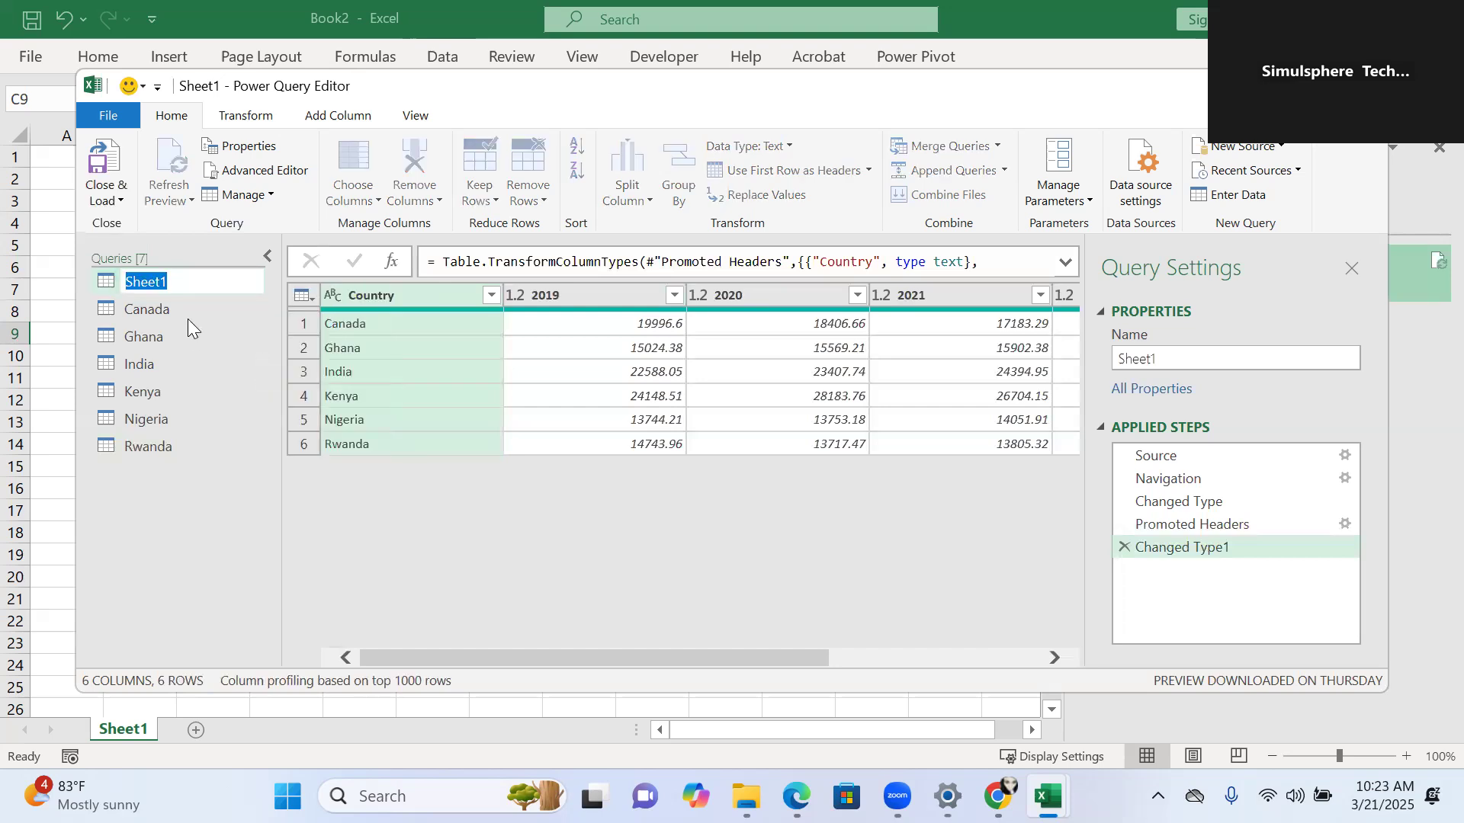
pyautogui.write('Food Indices')
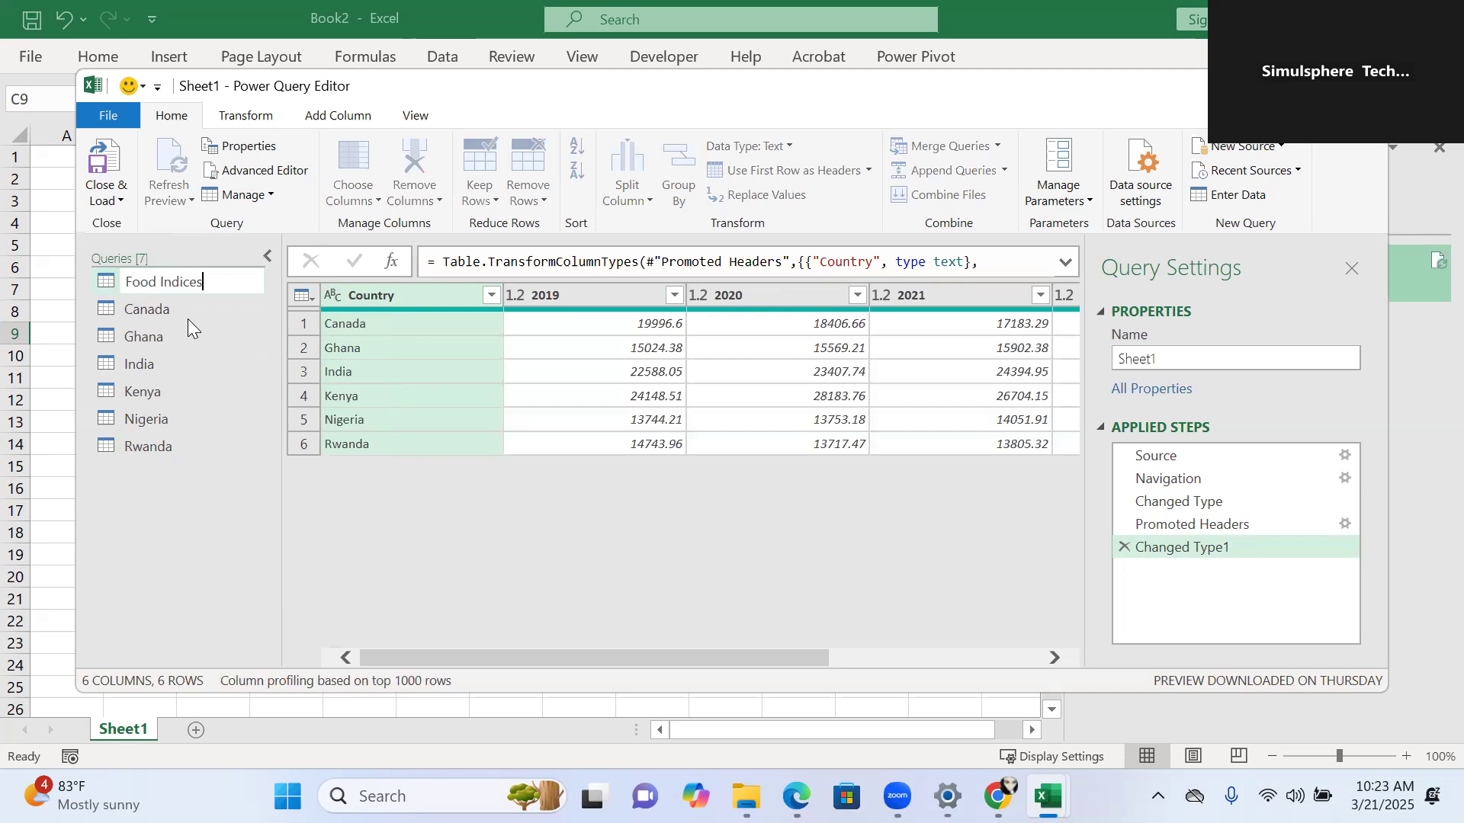
pyautogui.press('Return')
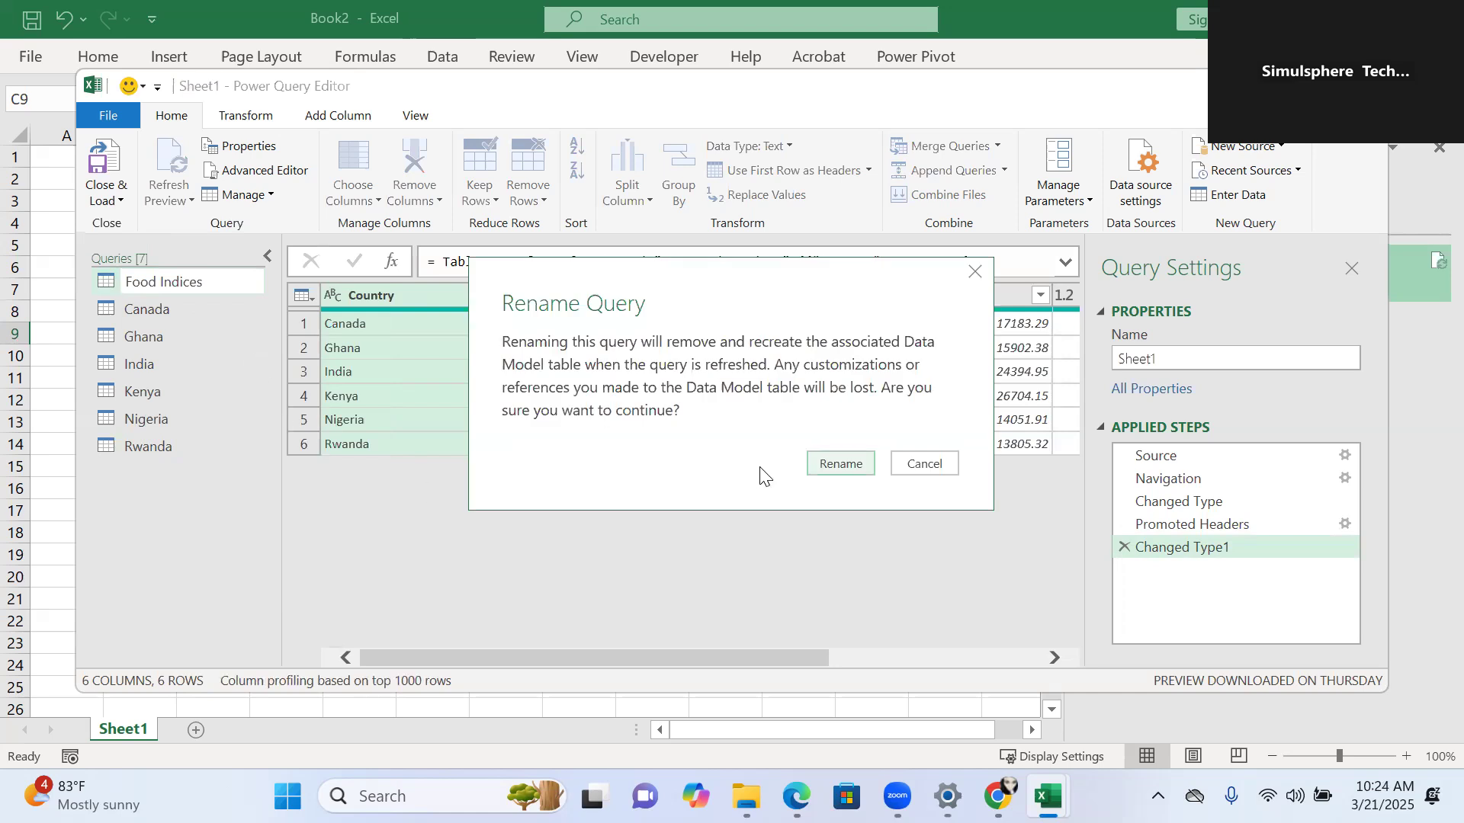
pyautogui.click(817, 465)
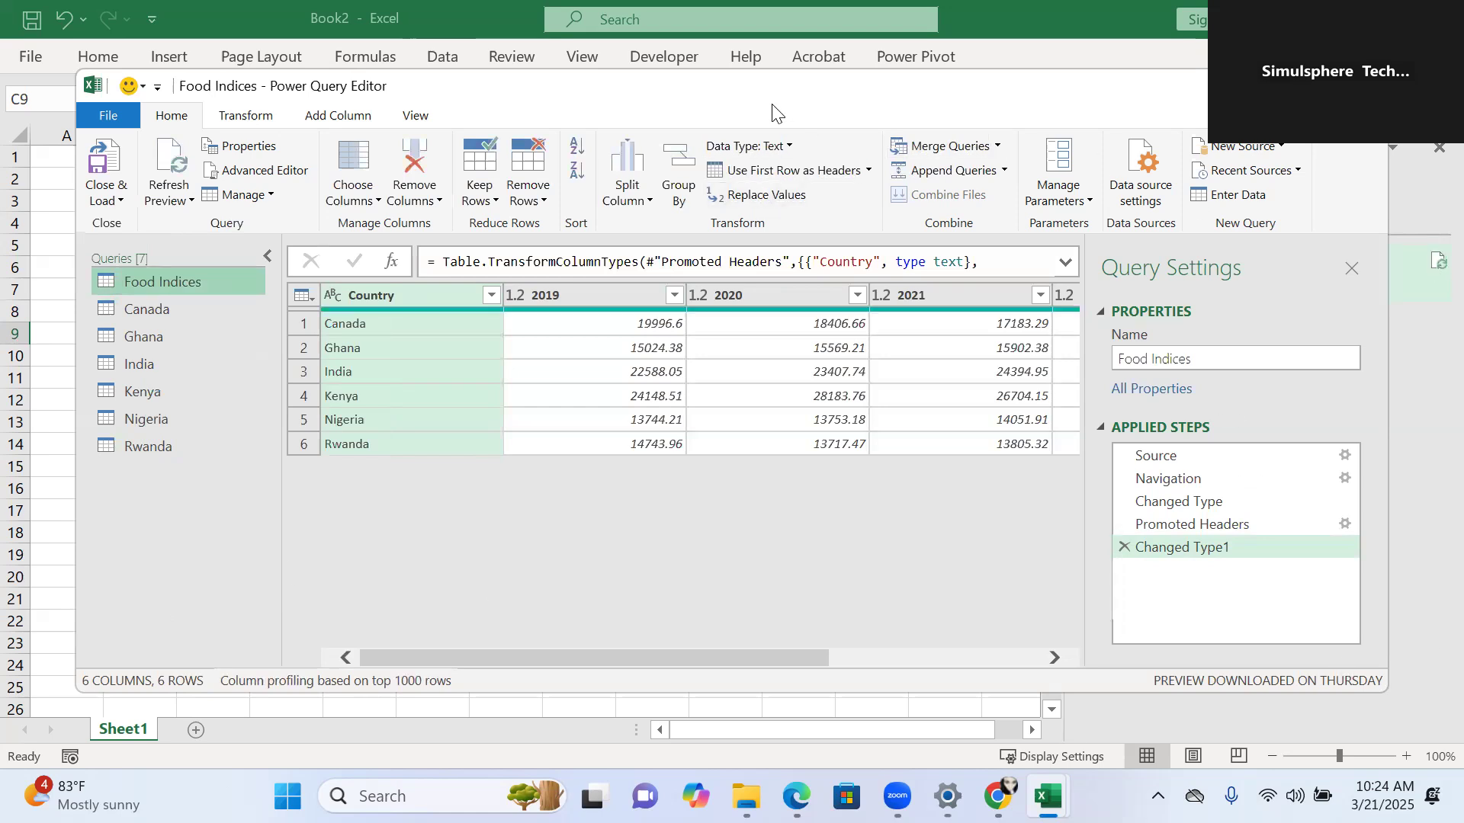
pyautogui.click(116, 202)
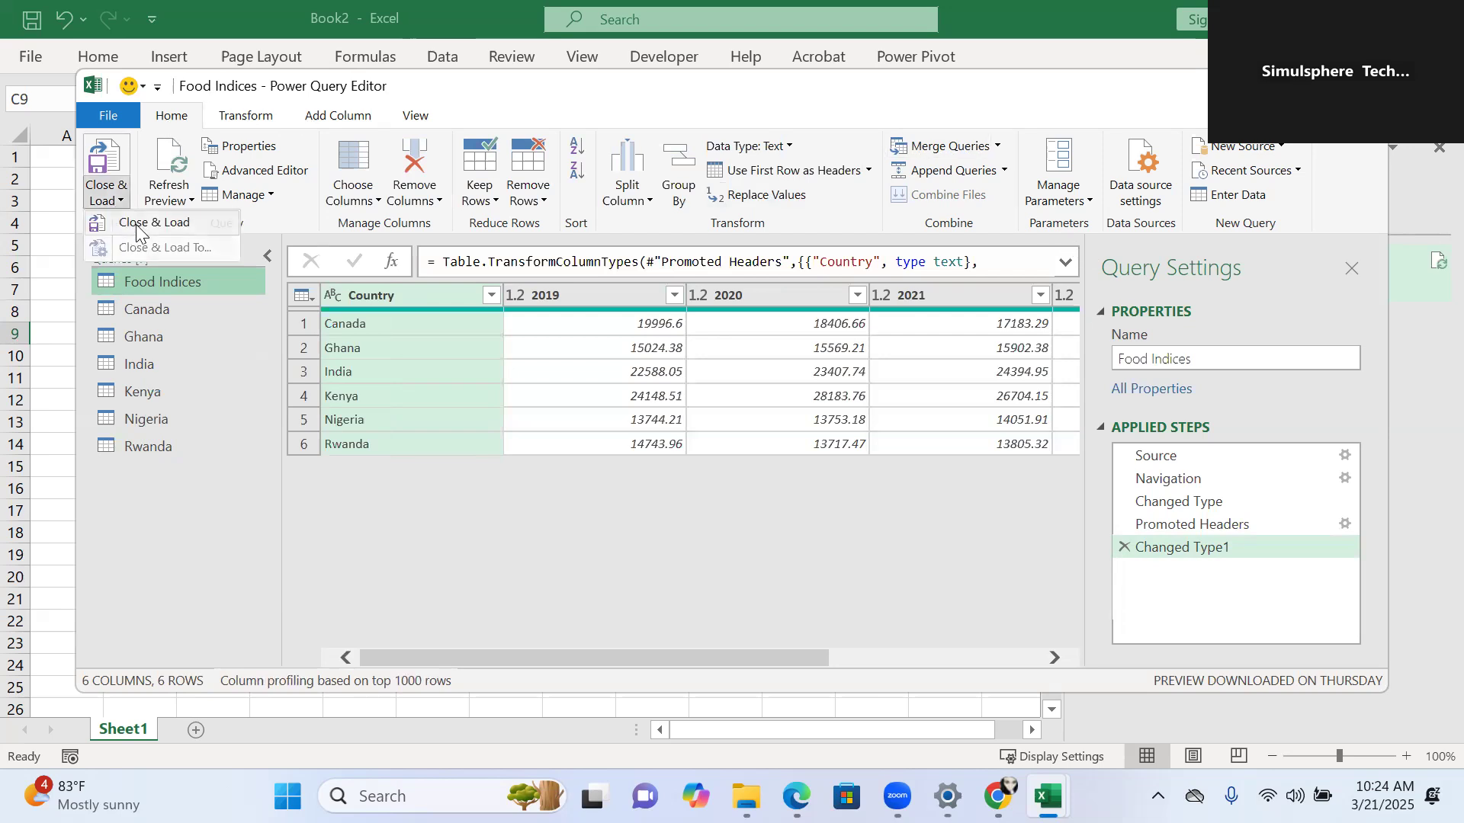
pyautogui.click(136, 224)
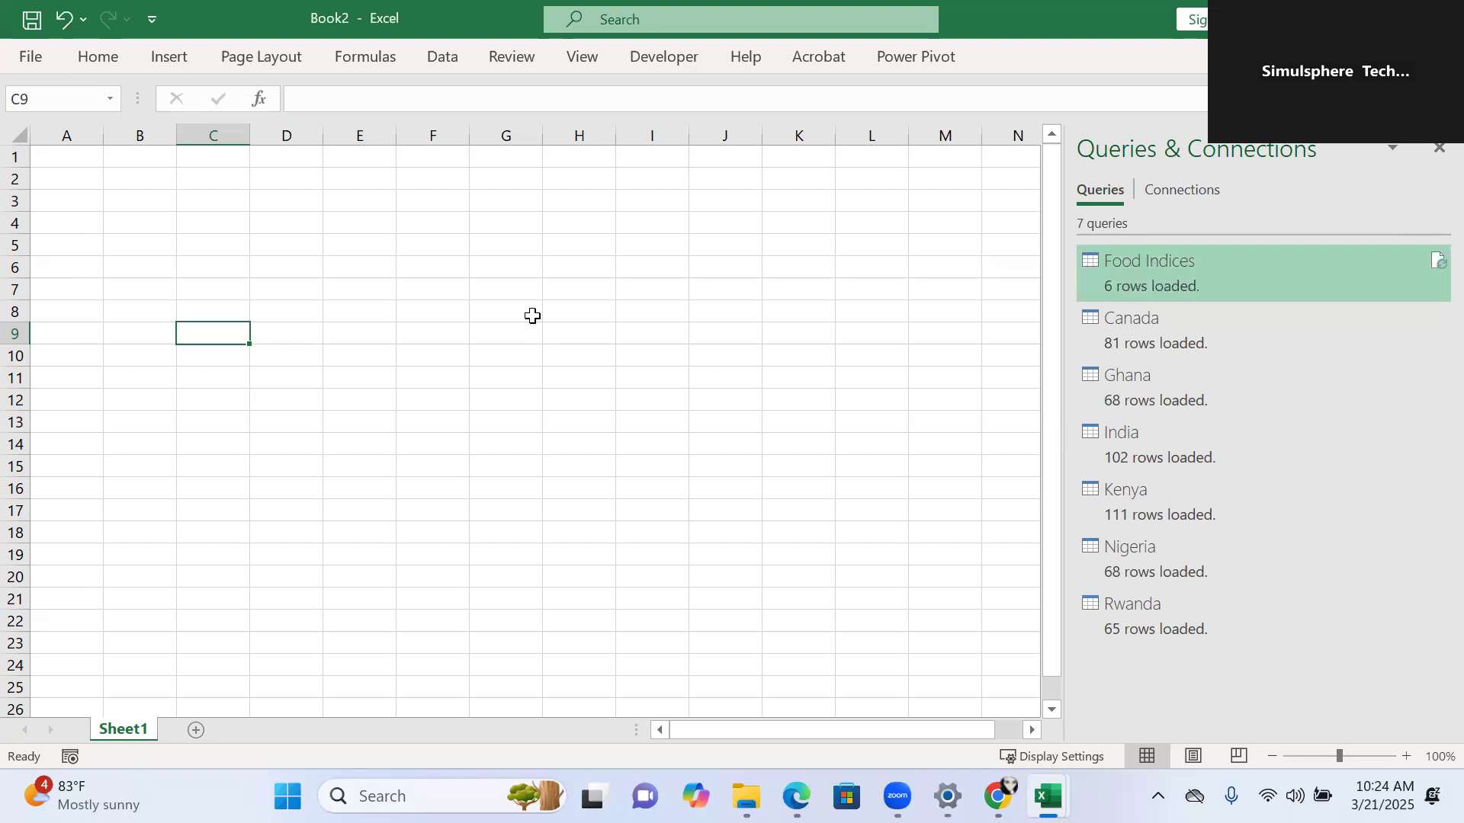
# - Open the Power Pivot window to work with the workbook's Data Model tables
pyautogui.click(532, 316)
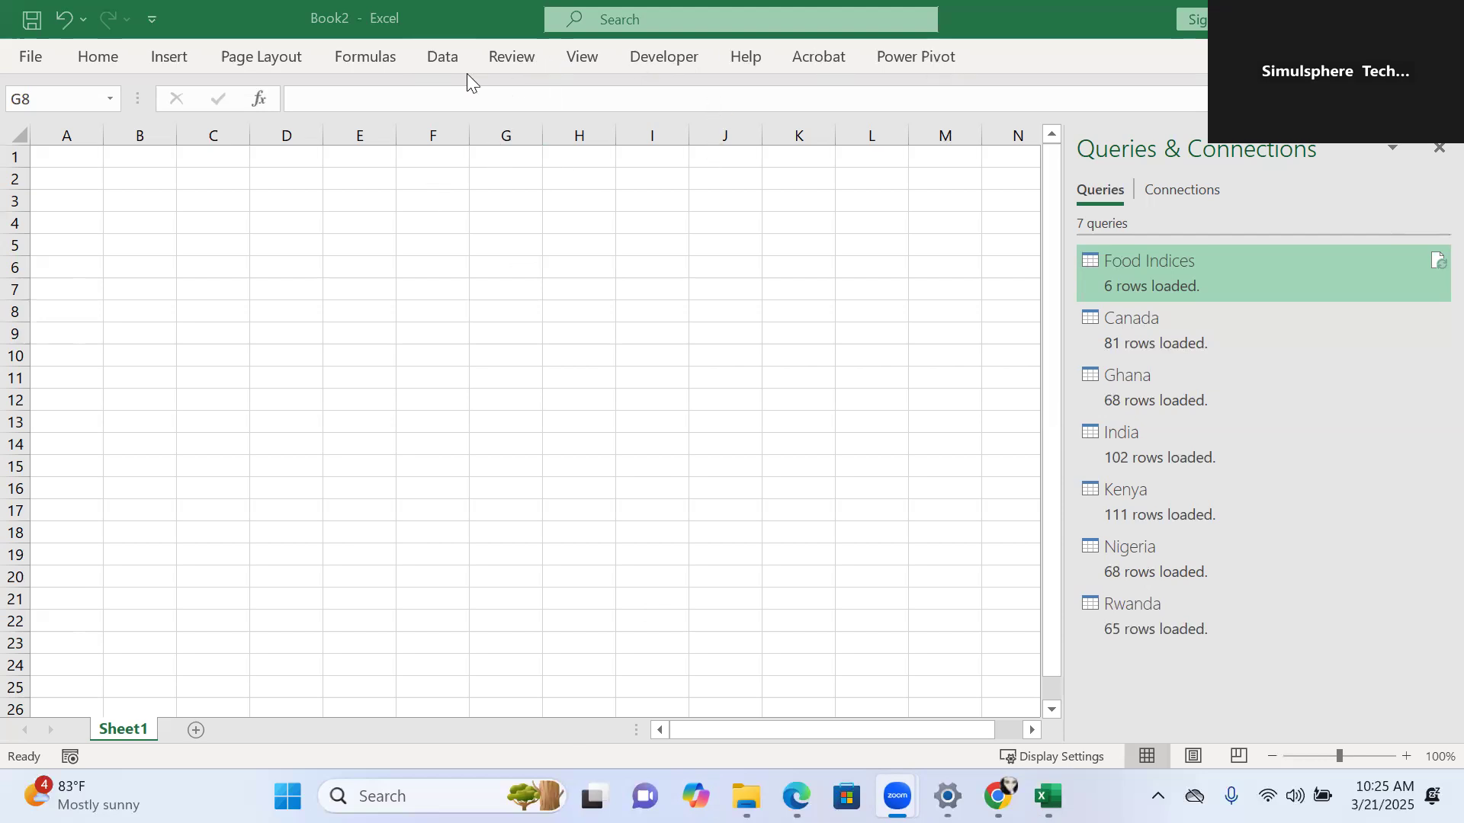
pyautogui.click(438, 67)
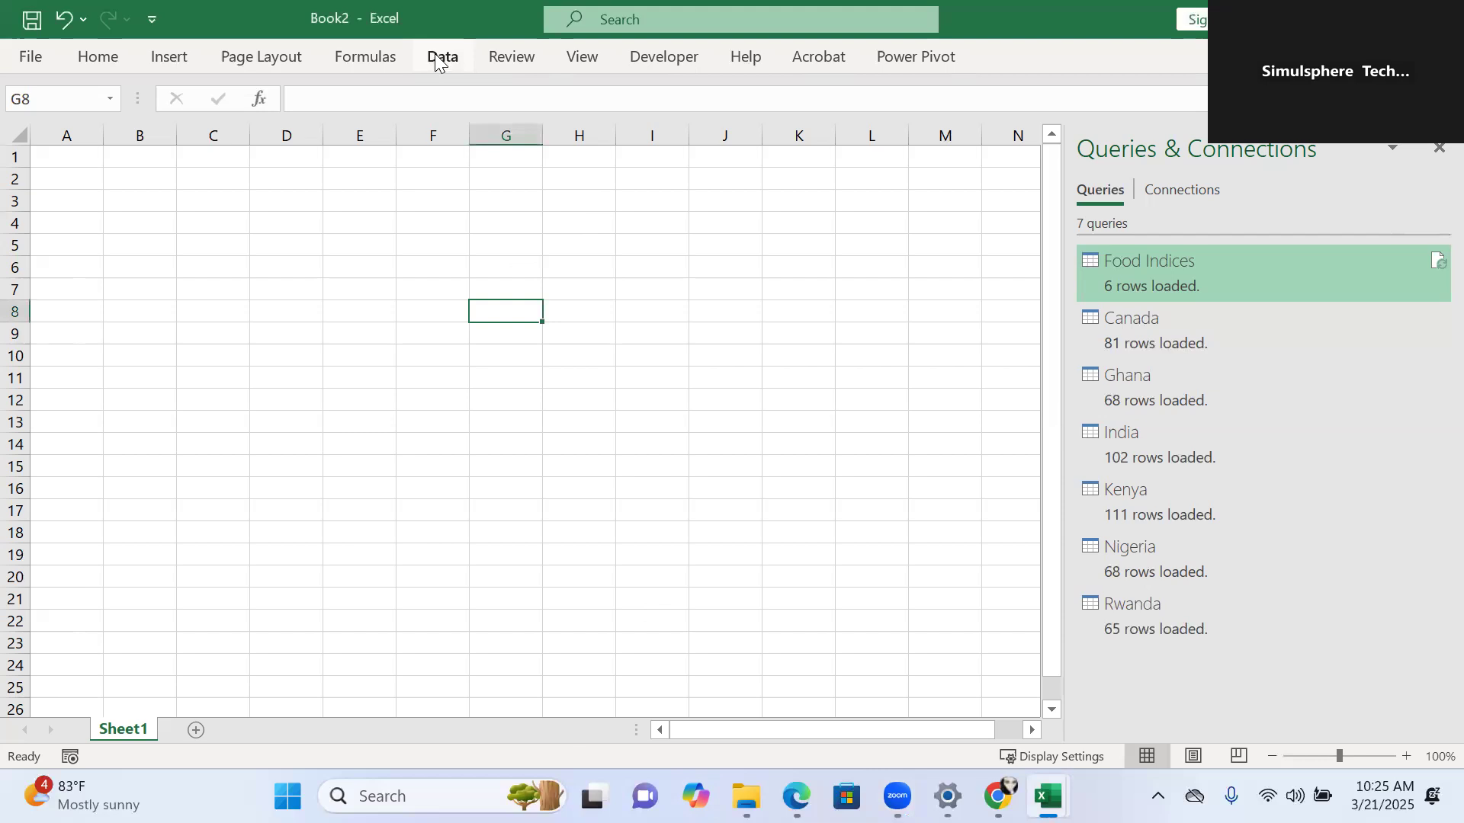
pyautogui.click(437, 61)
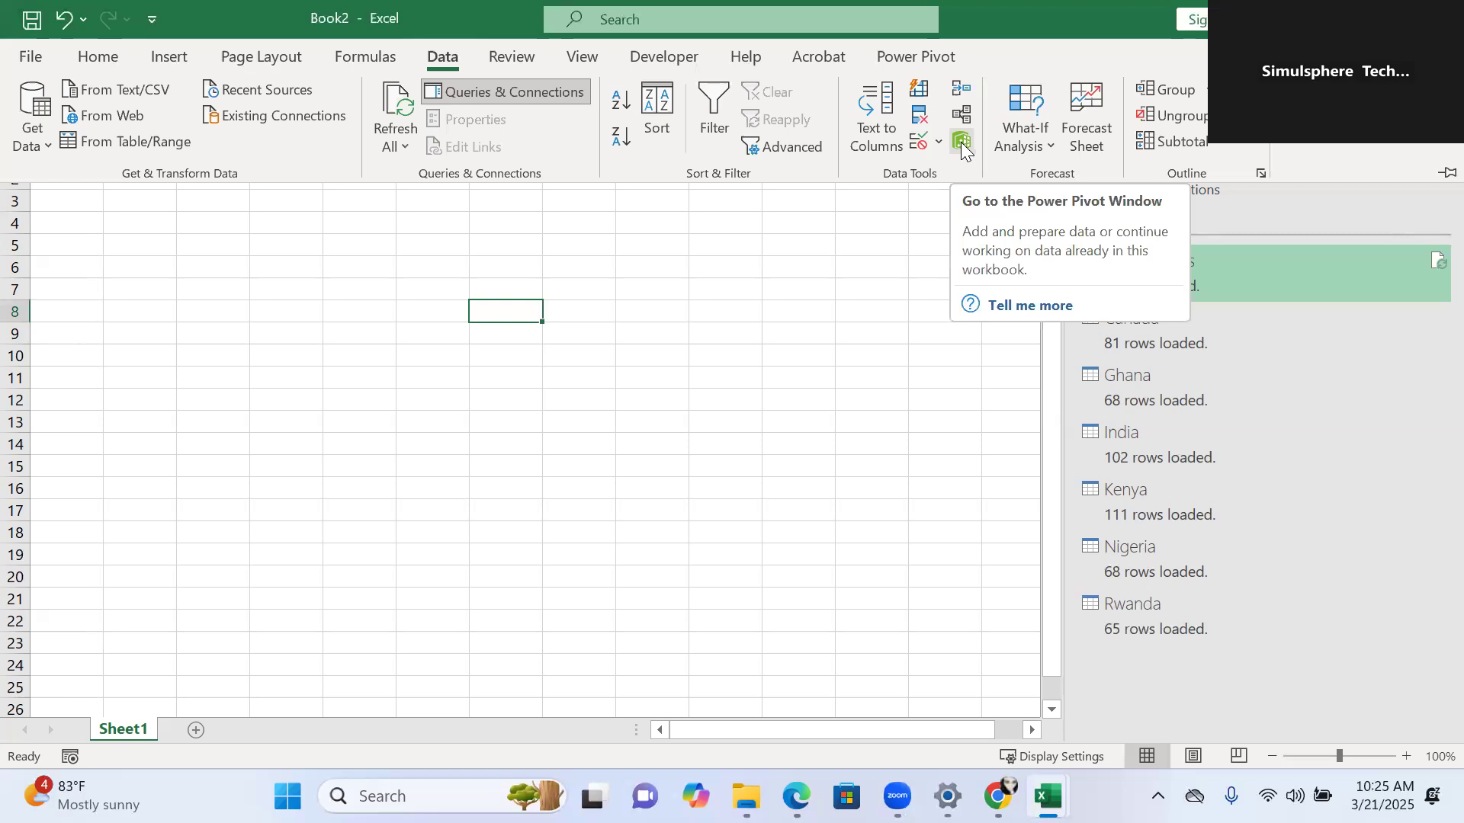
pyautogui.click(962, 145)
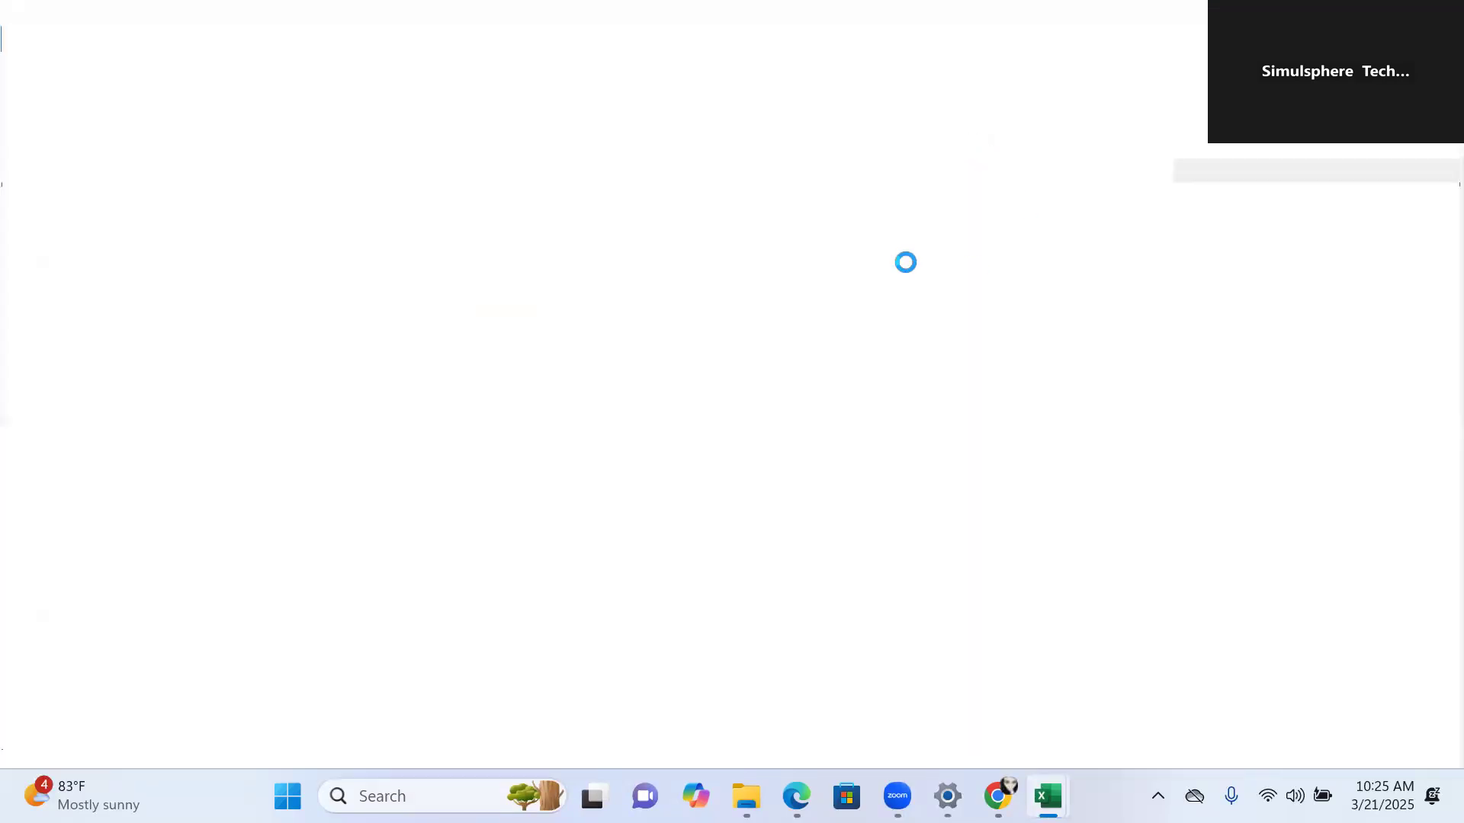